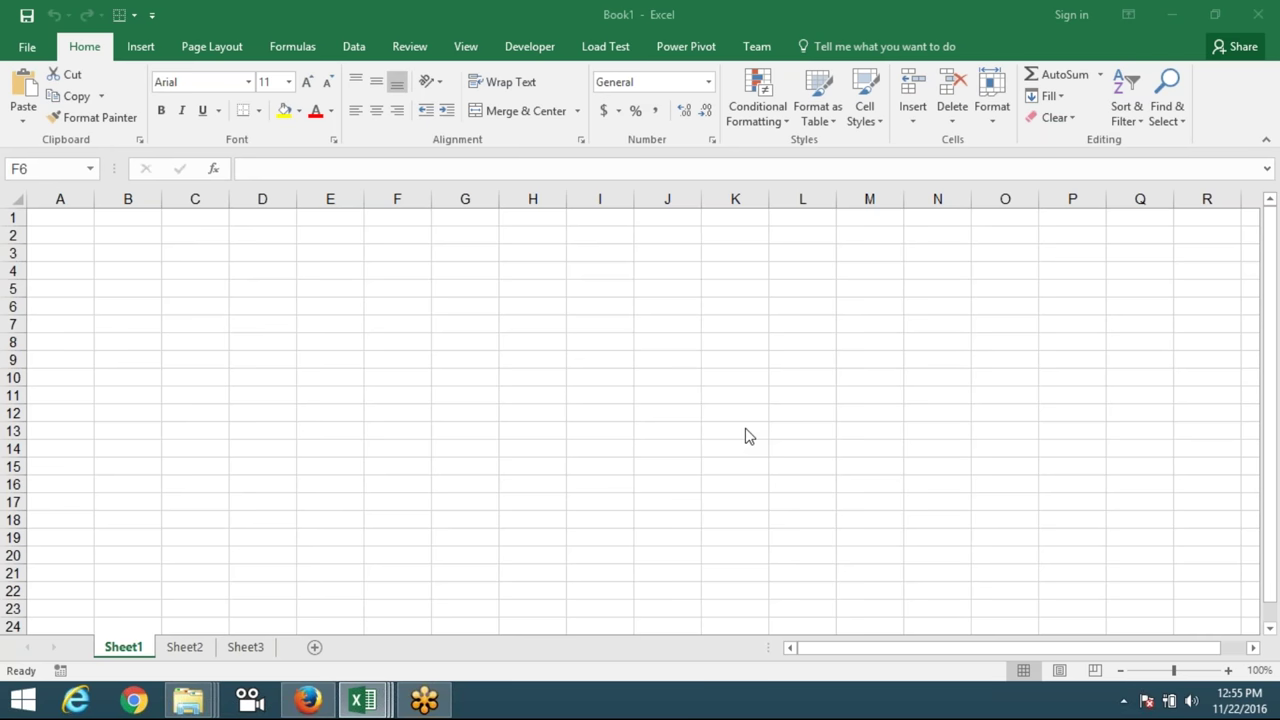
Enter 85 and 36 in A1 and A2 and continue typing numbers down column A.
click(79, 232)
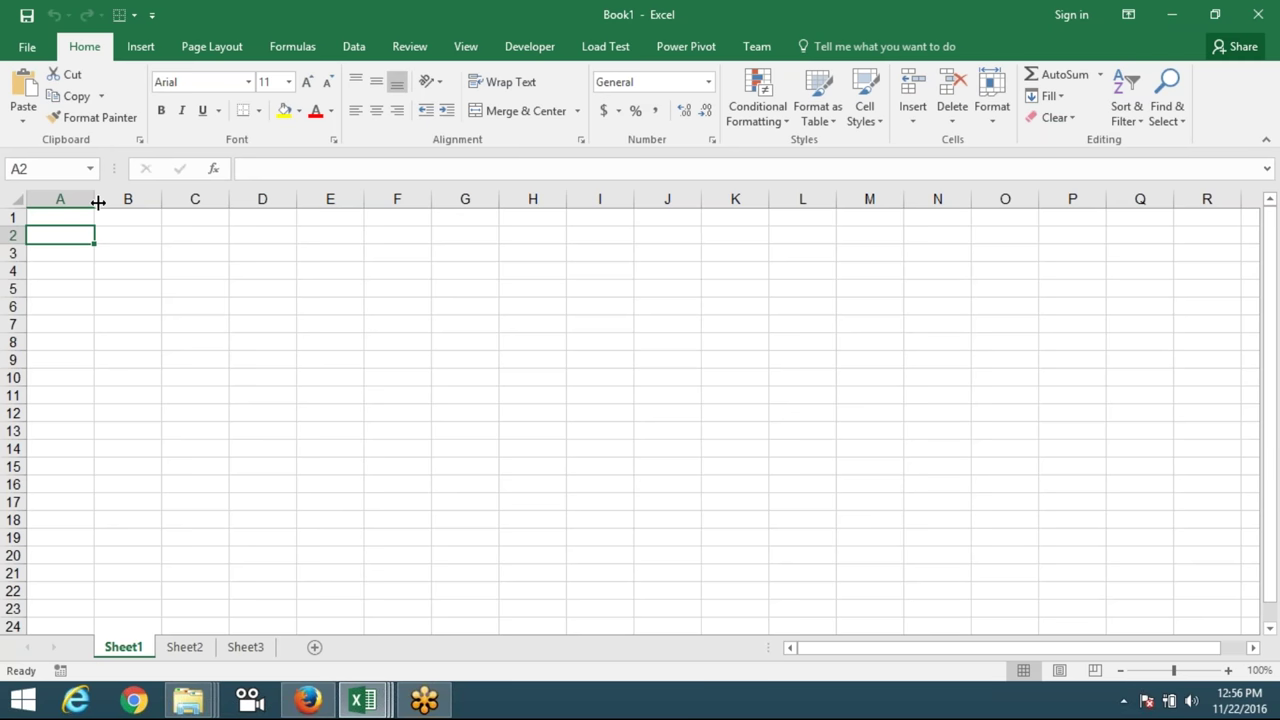
key(Up)
text(85)
key(Return)
text(36)
key(Return)
text(8552)
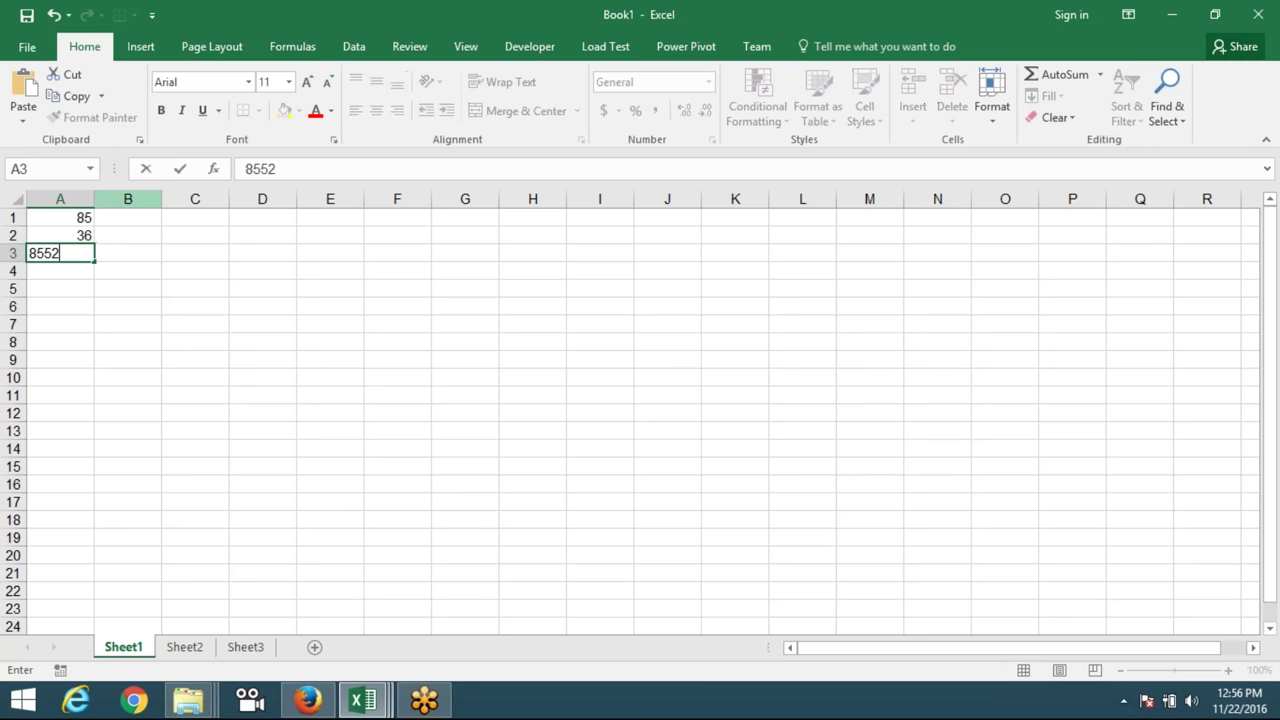
key(Return)
text(36)
key(Return)
Correct A3 to 65, finish with 25 and 63, and begin an =av formula in A7.
key(Up)
key(Up)
text(65)
key(Return)
text(25)
key(Return)
text(63)
key(Return)
key(Return)
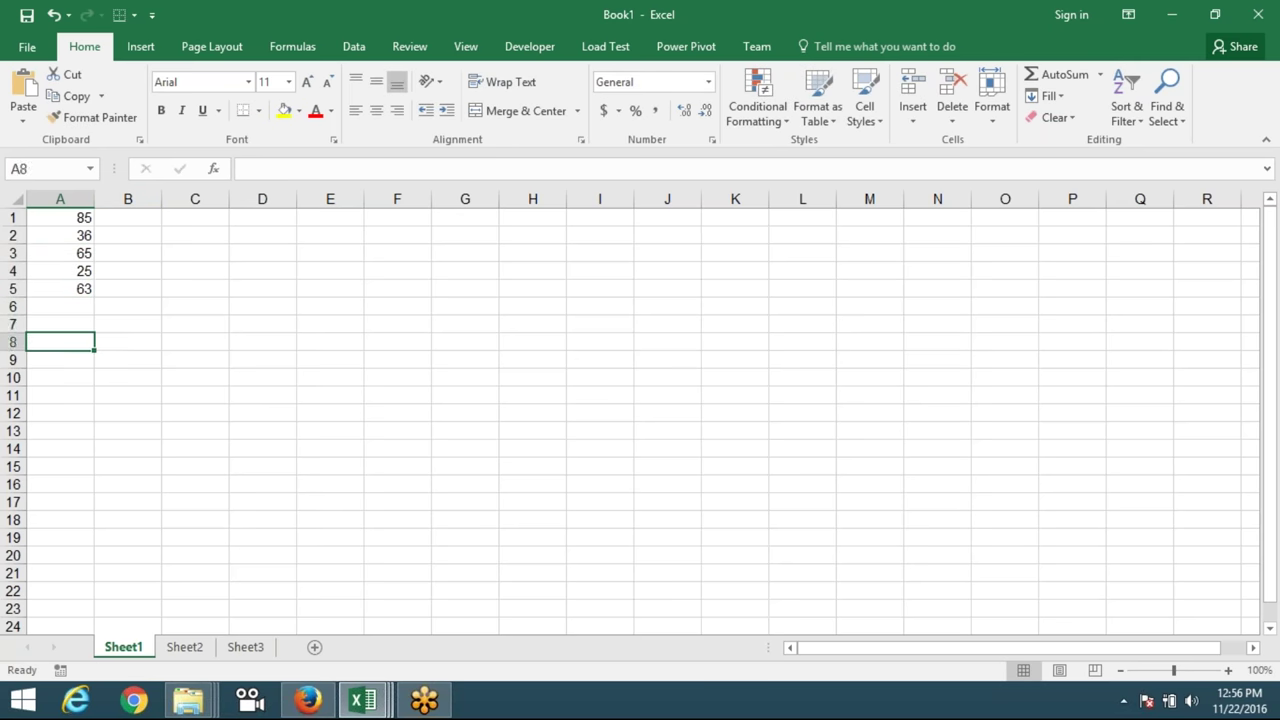
text(=av)
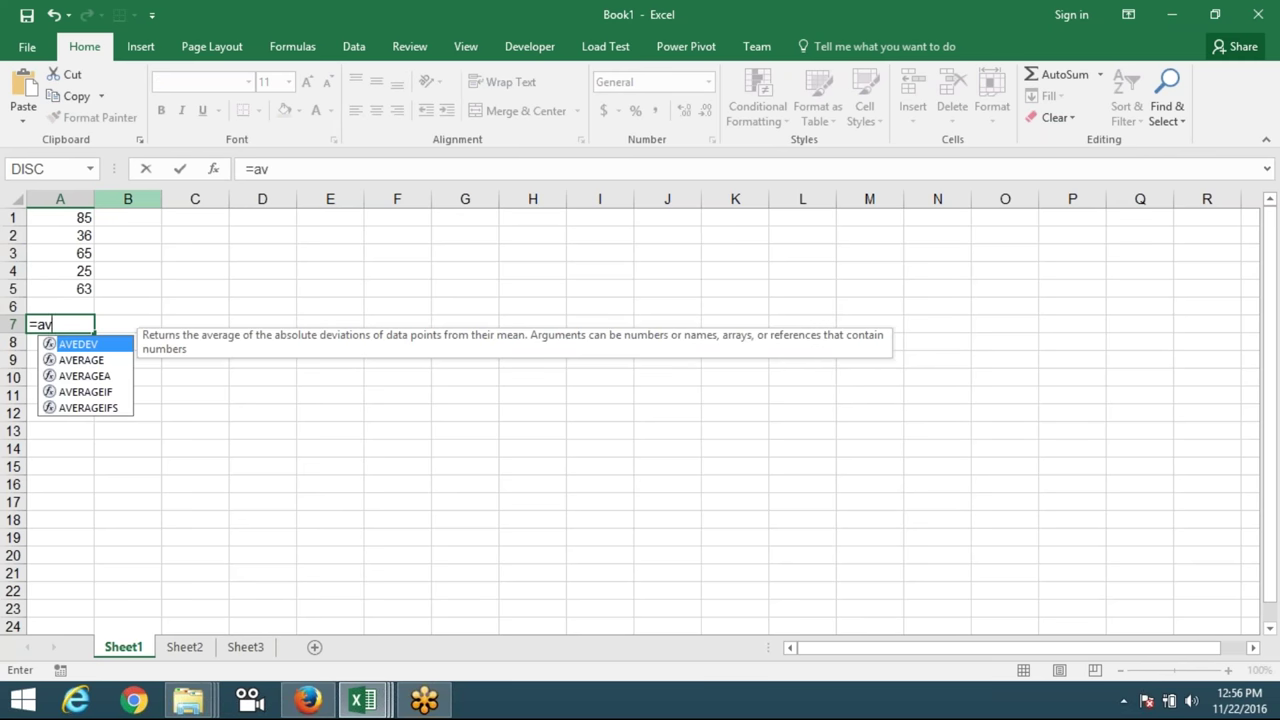
Enter =AVERAGEA(A1:A5) in A7, which shows 54.8.
key(Down)
key(Down)
key(Tab)
key(Up)
key(Up)
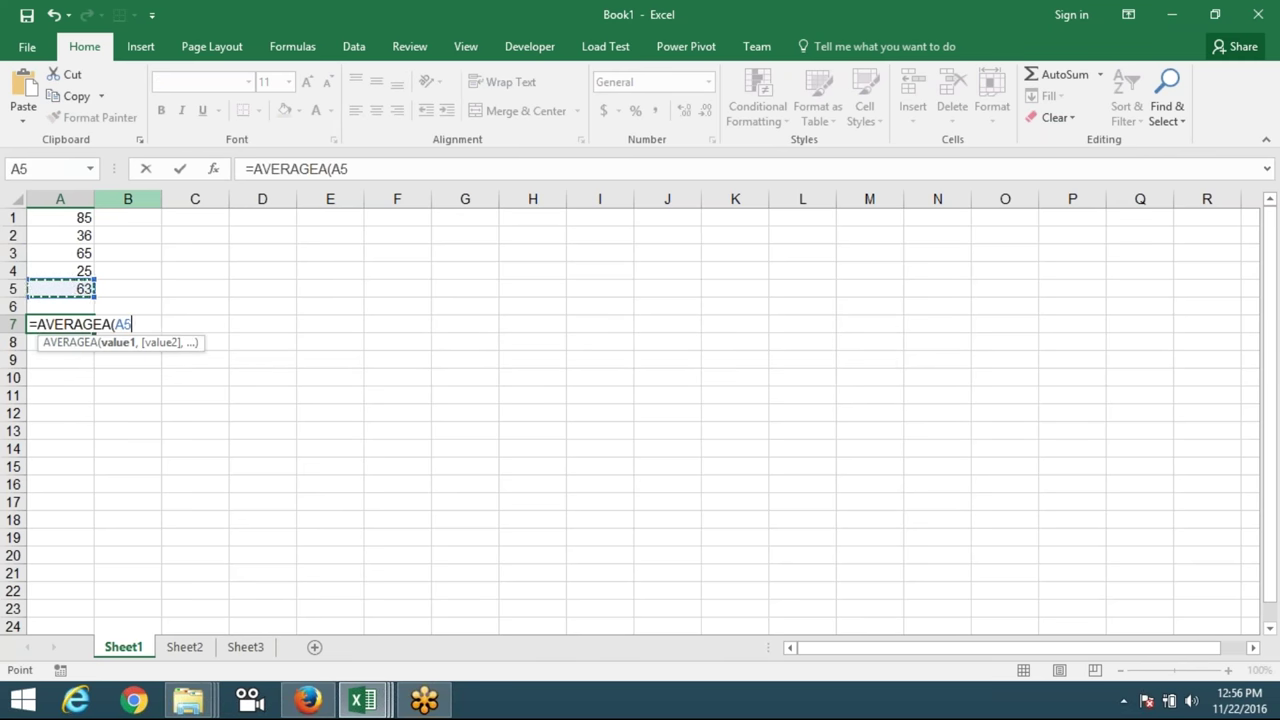
key(shift+Up)
key(shift+Up)
key(shift+Up)
key(Return)
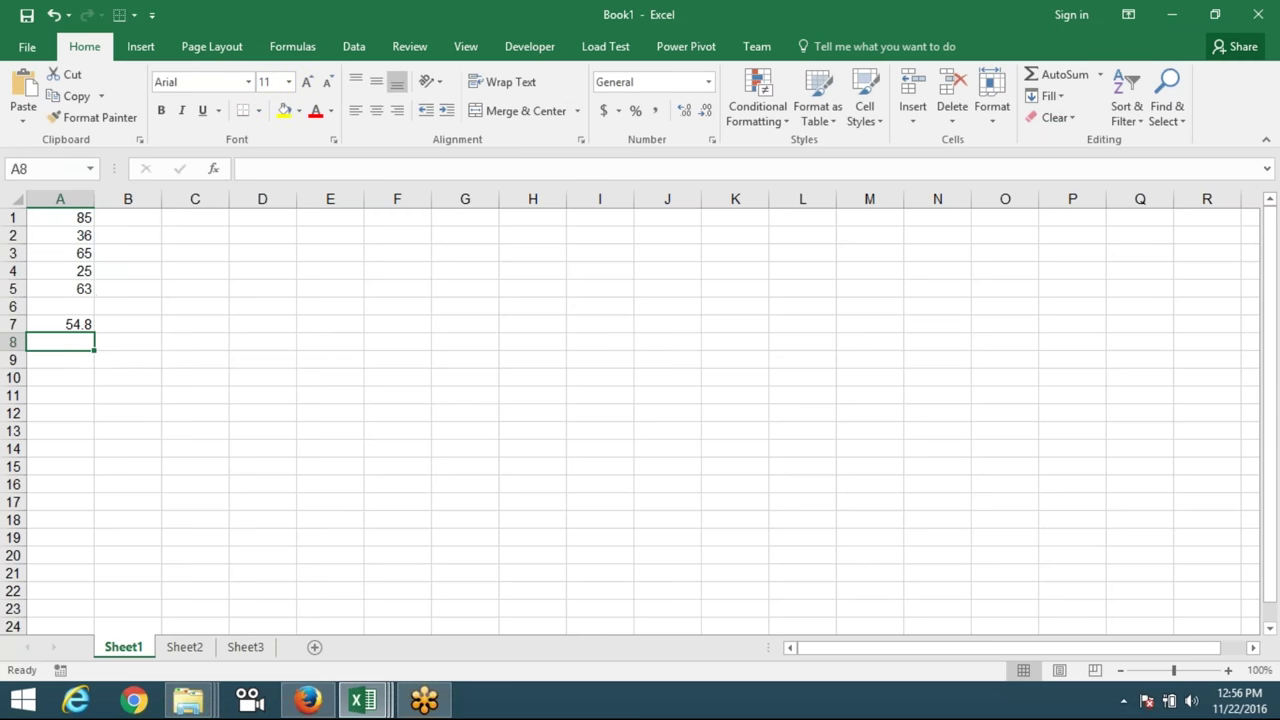
Replace 65 in A3 with 0, check A1:A5 in the status bar, then clear A3.
key(Up)
key(Up)
key(Up)
key(Up)
key(Up)
key(Up)
key(Down)
text(0)
key(Return)
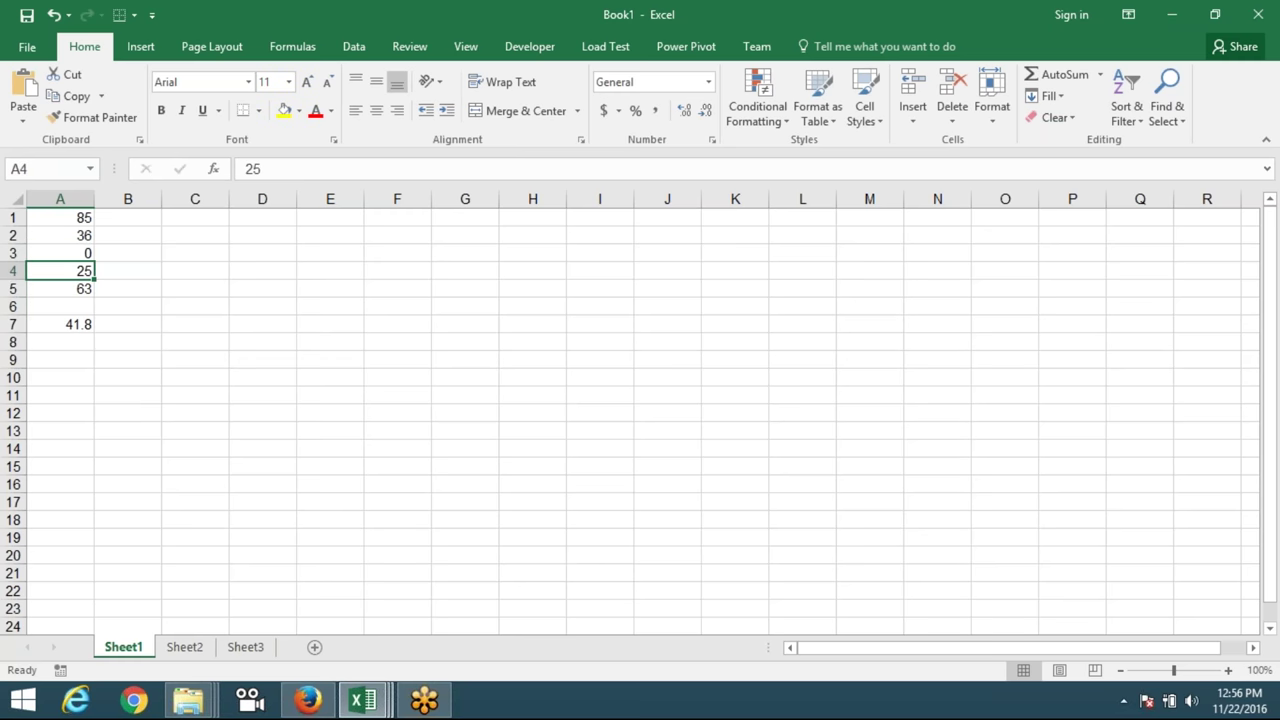
key(Down)
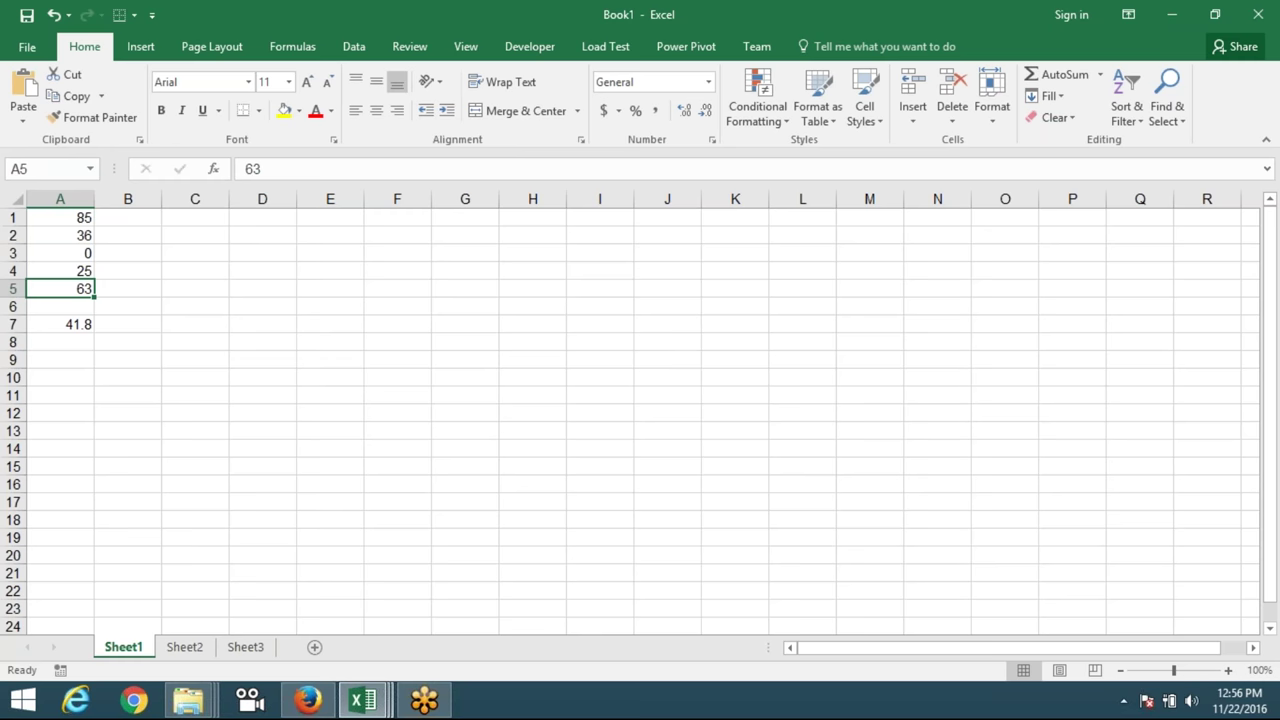
key(ctrl+shift+Up)
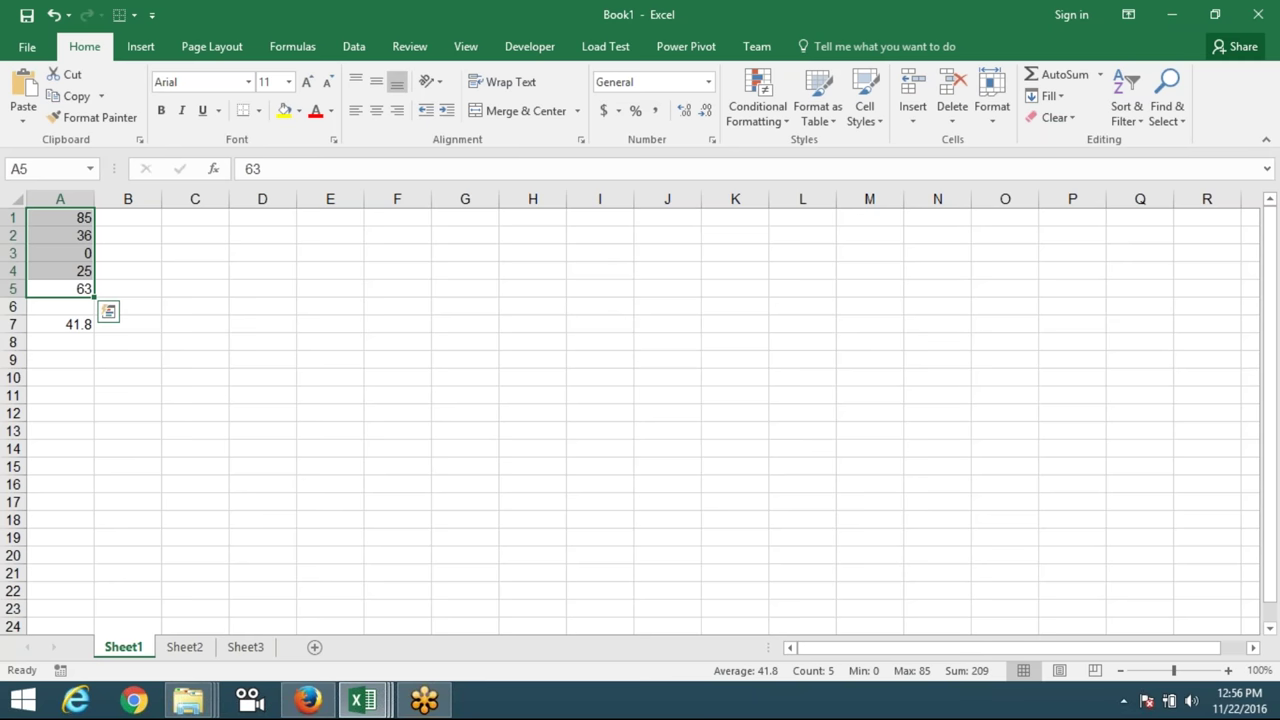
key(Up)
key(Up)
key(Delete)
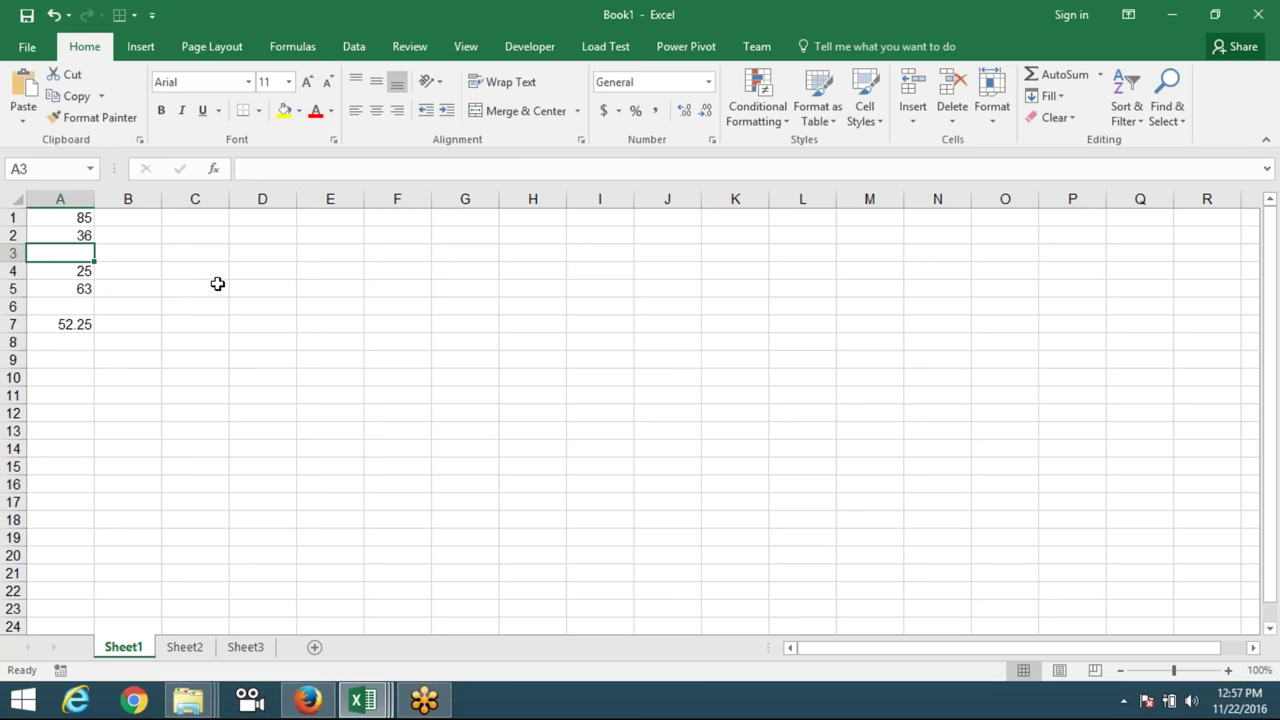
Re-enter 0 in A3 so the A7 average drops to 41.8, then move over to column B.
text(0)
key(Return)
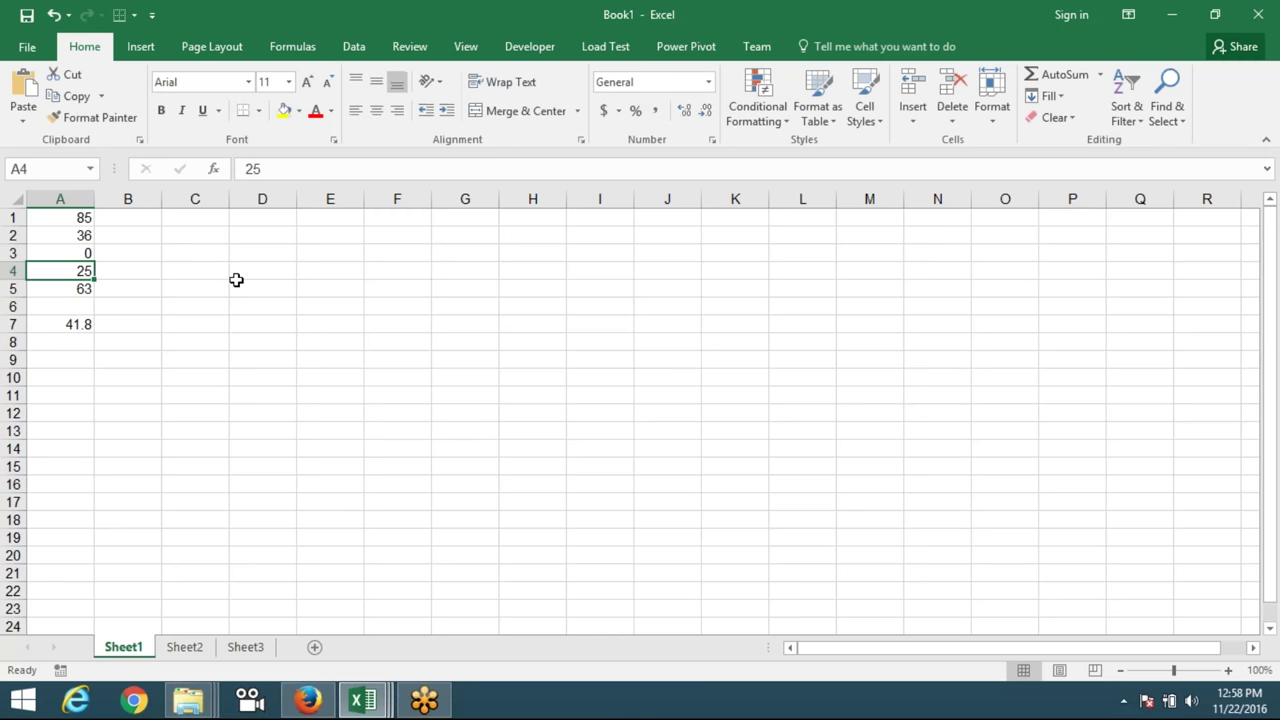
key(Up)
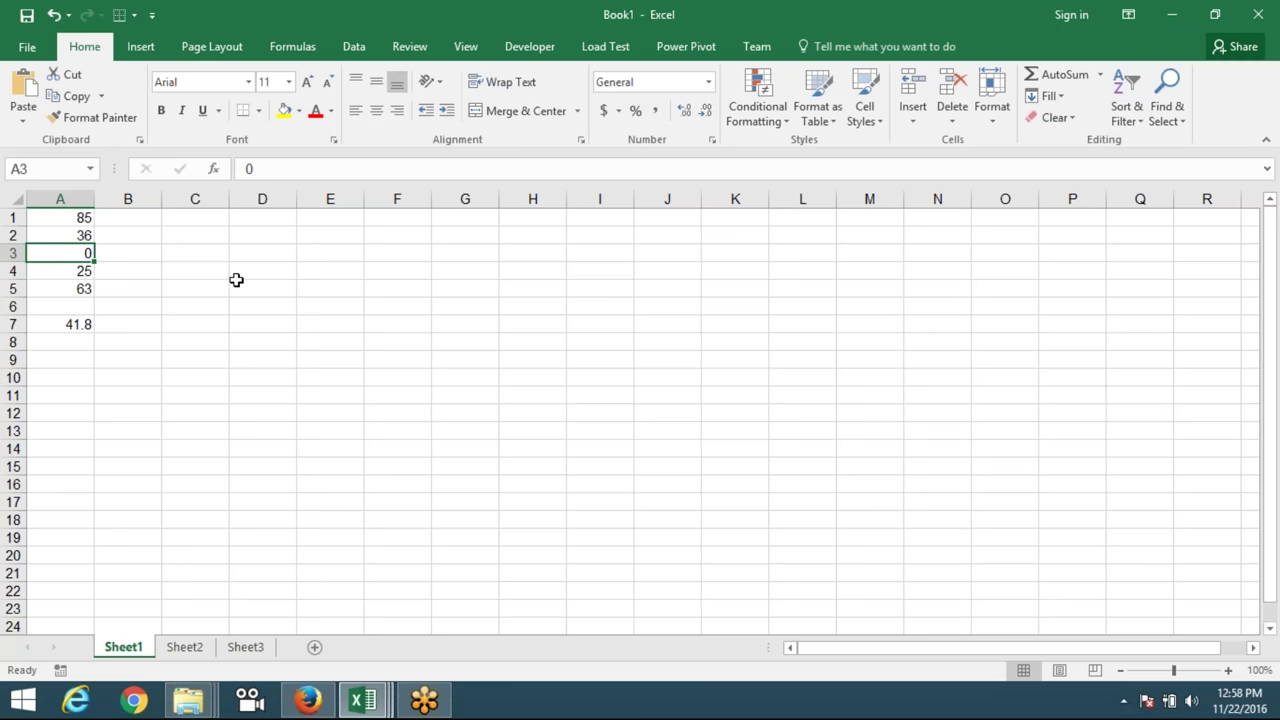
key(Right)
key(Up)
key(Down)
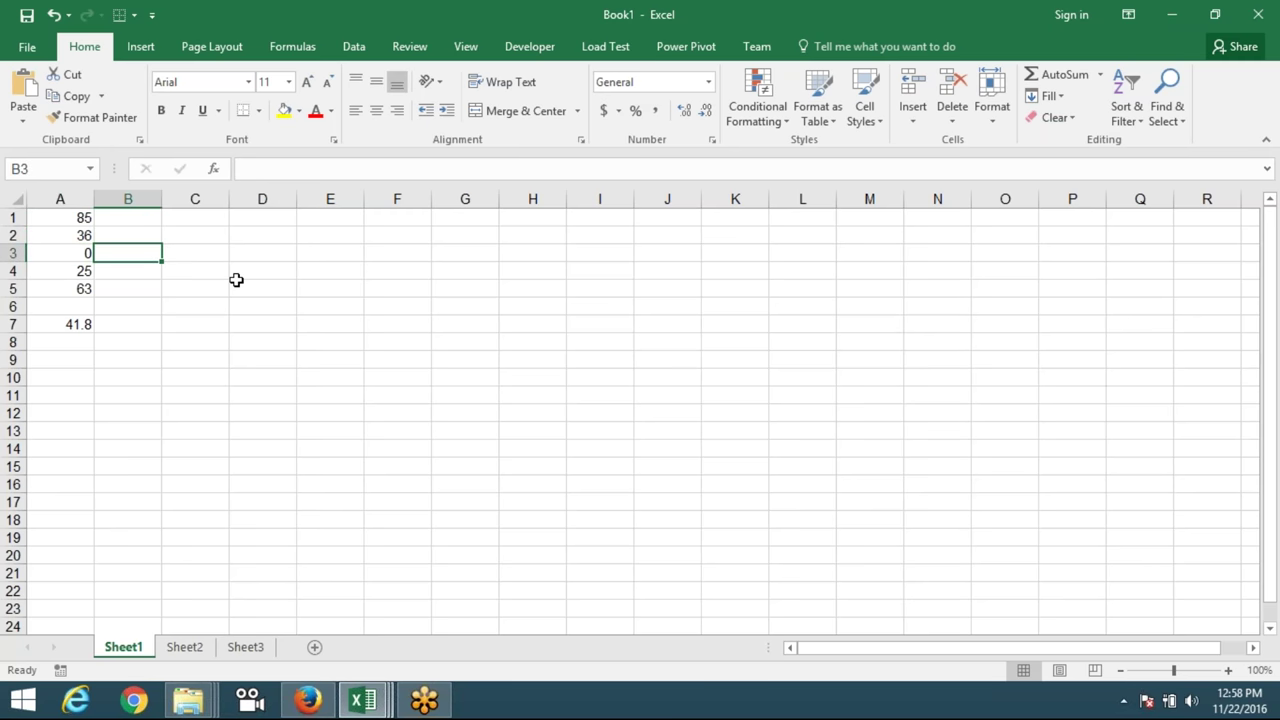
key(Down)
key(Down)
key(Down)
key(Down)
key(Down)
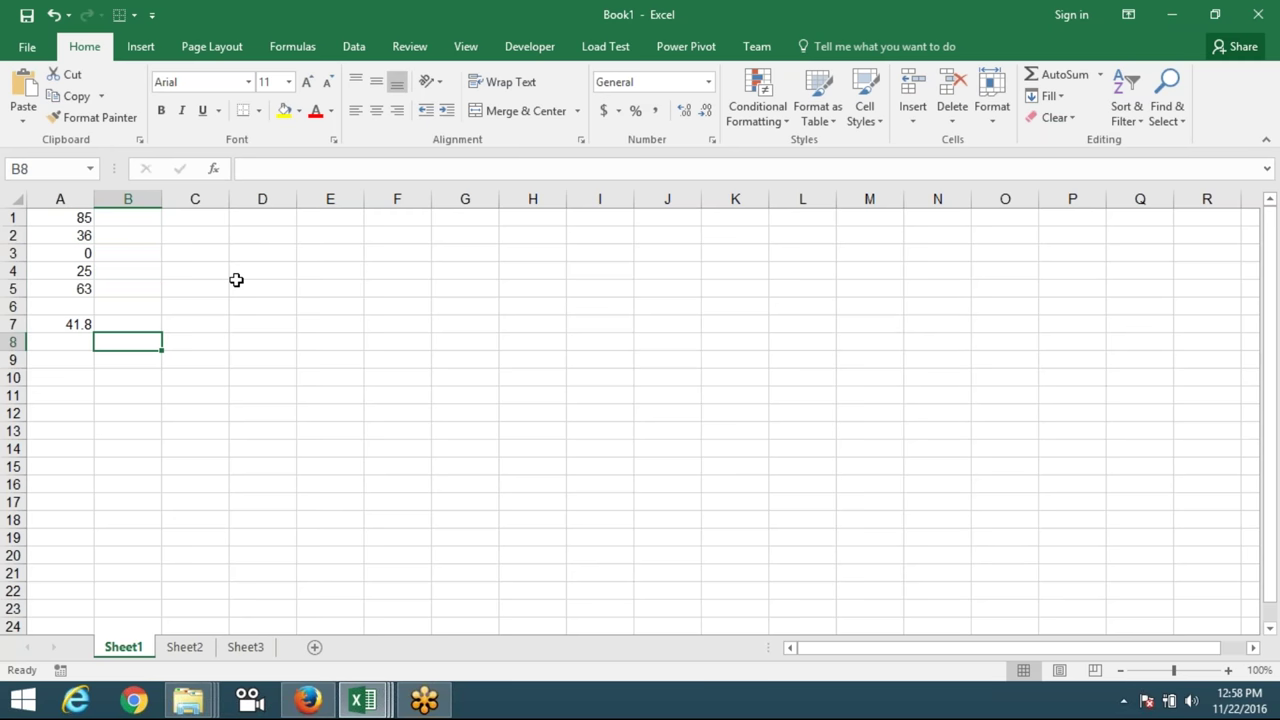
Start a nested =AVERAGE(IF( formula in cell B7.
key(Up)
text(sum)
key(BackSpace)
key(BackSpace)
key(BackSpace)
text(av)
key(Down)
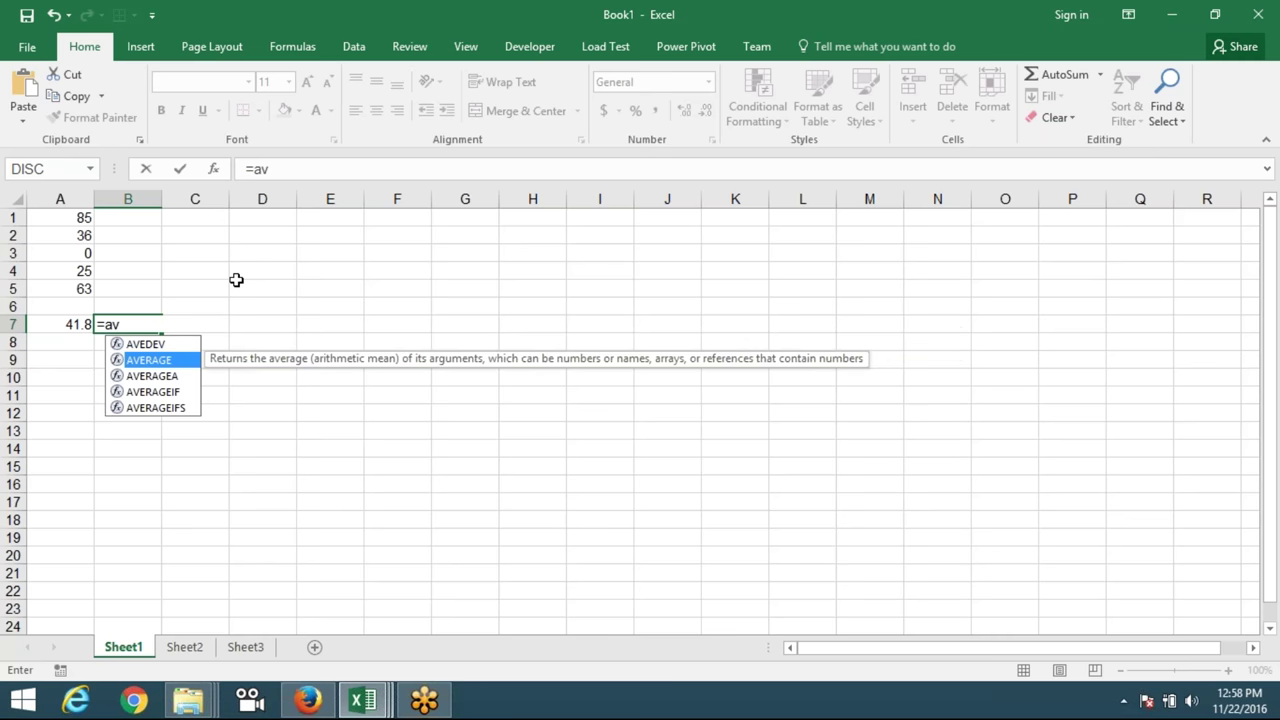
key(Tab)
key(Up)
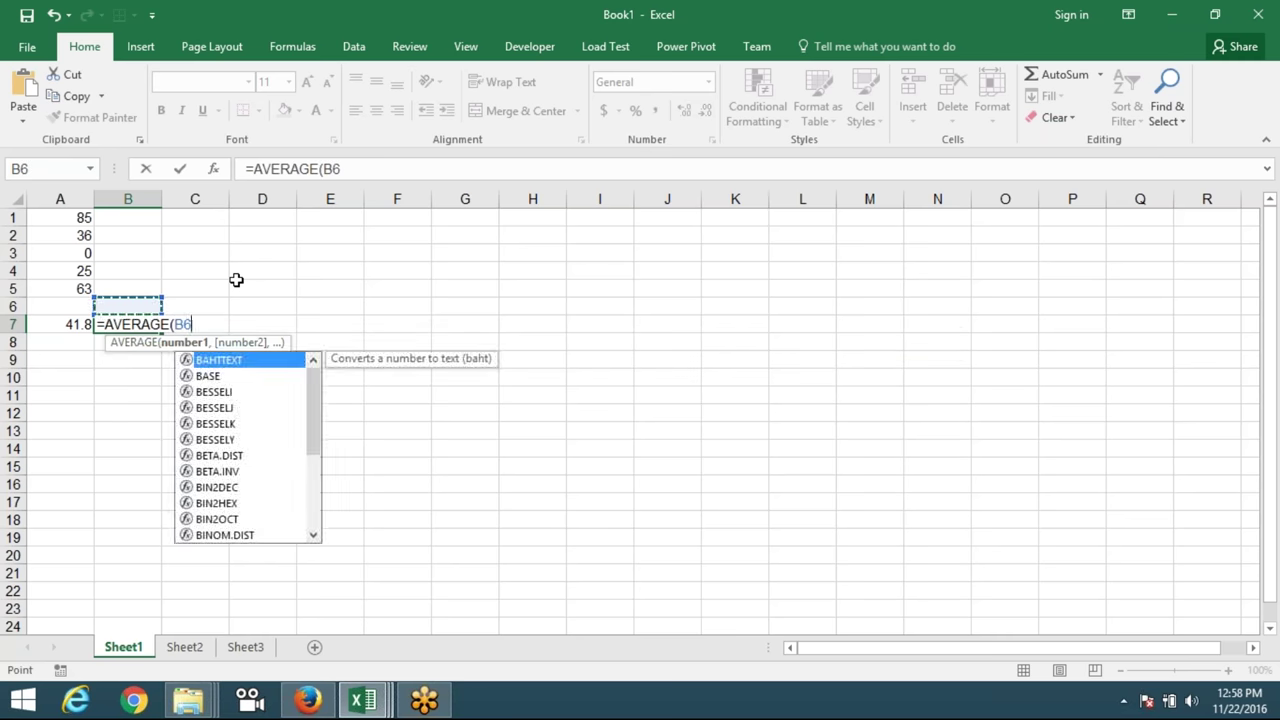
key(BackSpace)
key(BackSpace)
text(if)
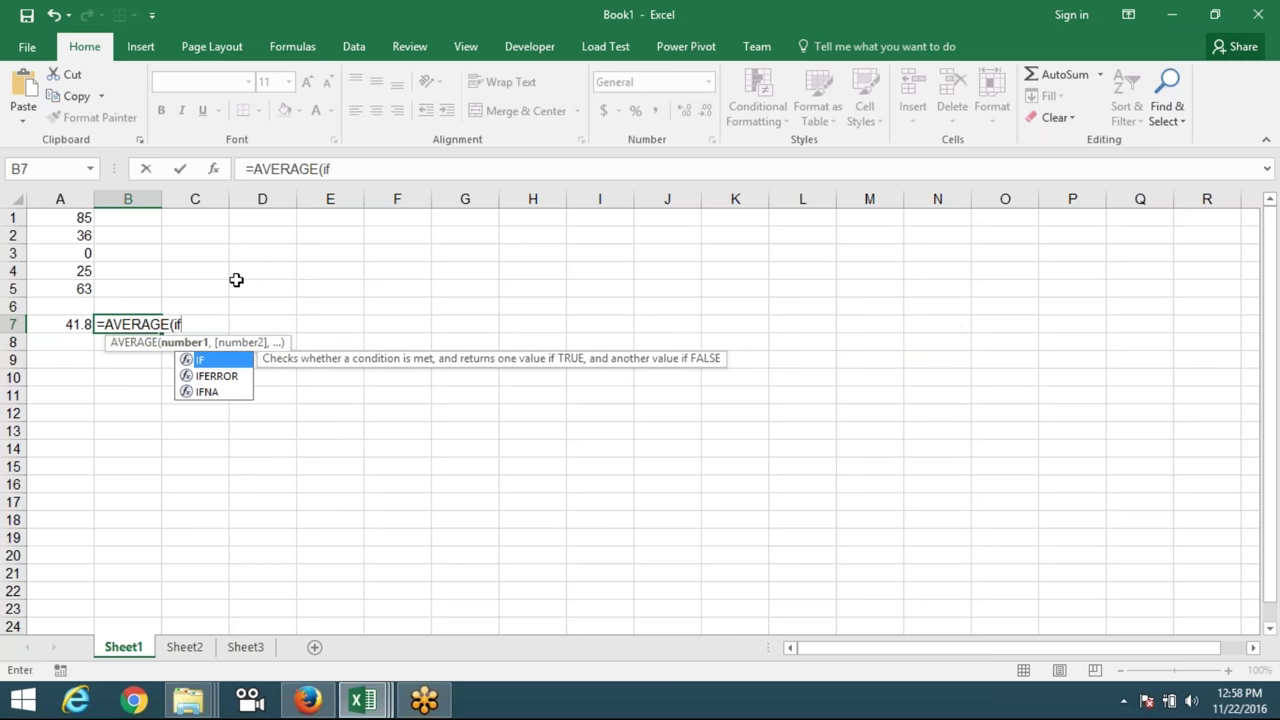
key(Tab)
Complete the IF with test A1:A5>0 and A1:A5 as the values to average.
key(Up)
key(Left)
key(Up)
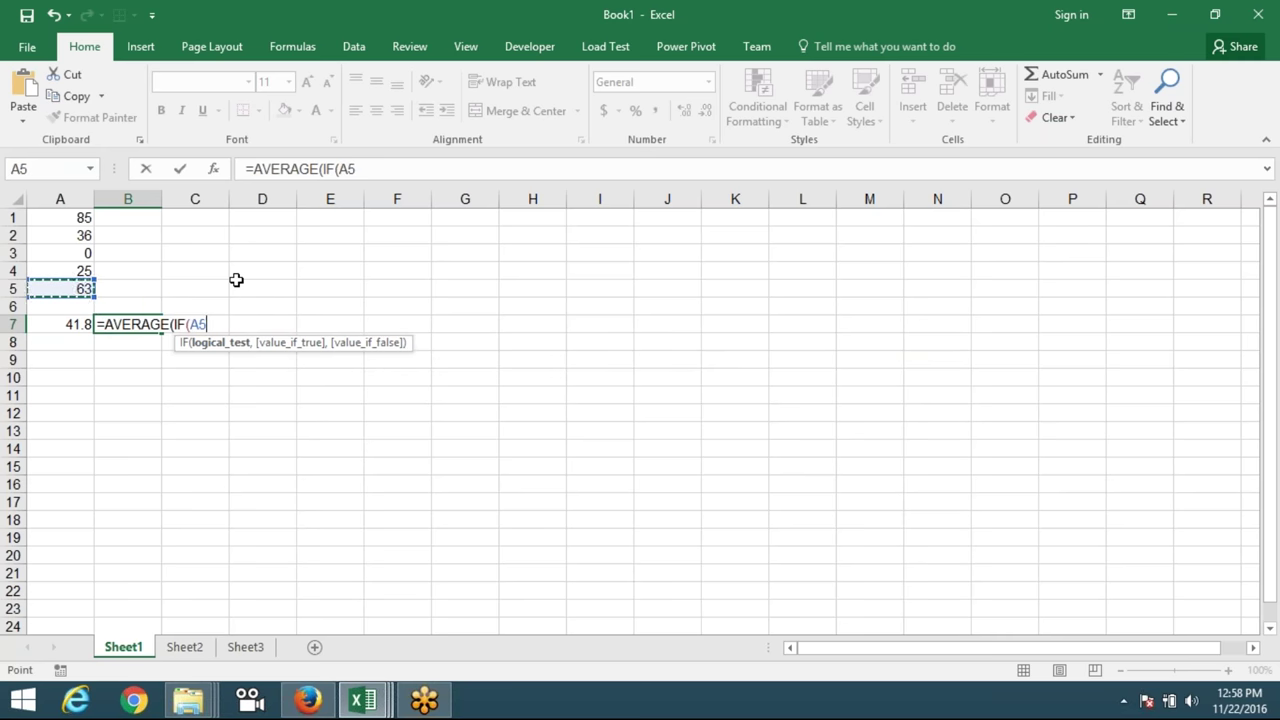
key(shift+Up)
key(shift+Up)
key(shift+Up)
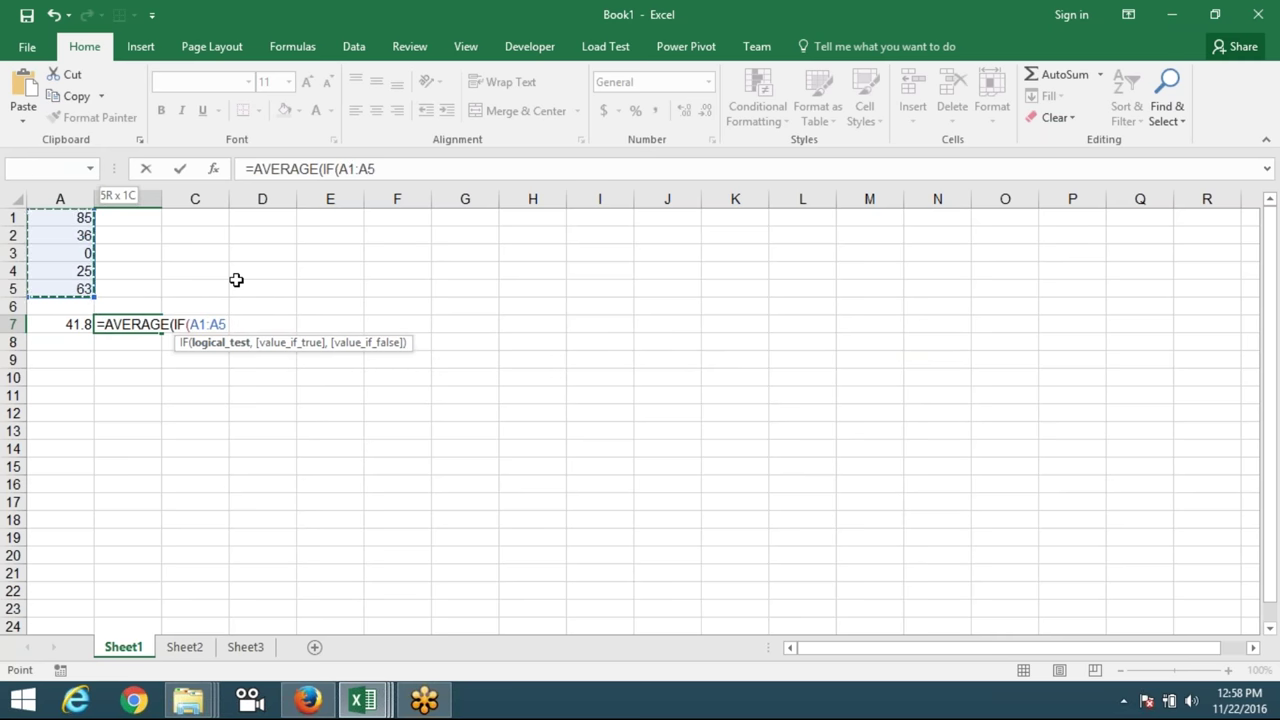
text(>?)
key(BackSpace)
text(0)
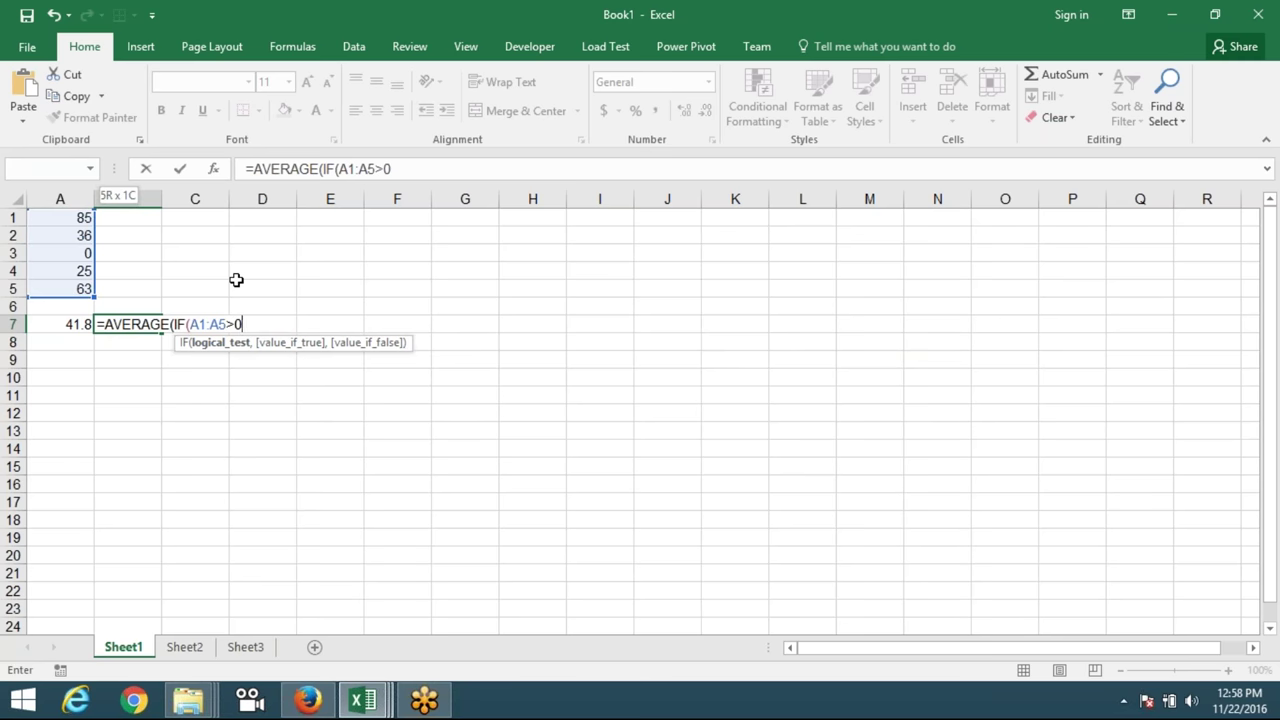
text(,)
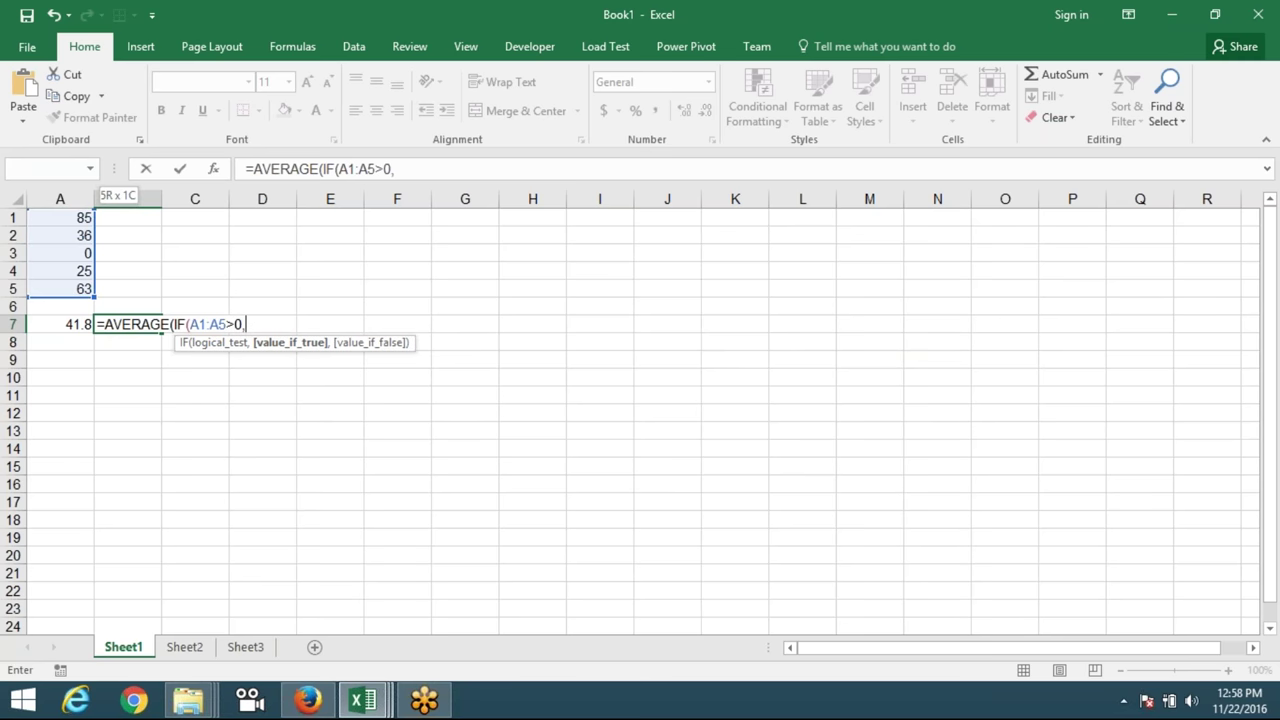
drag(75, 217, 76, 289)
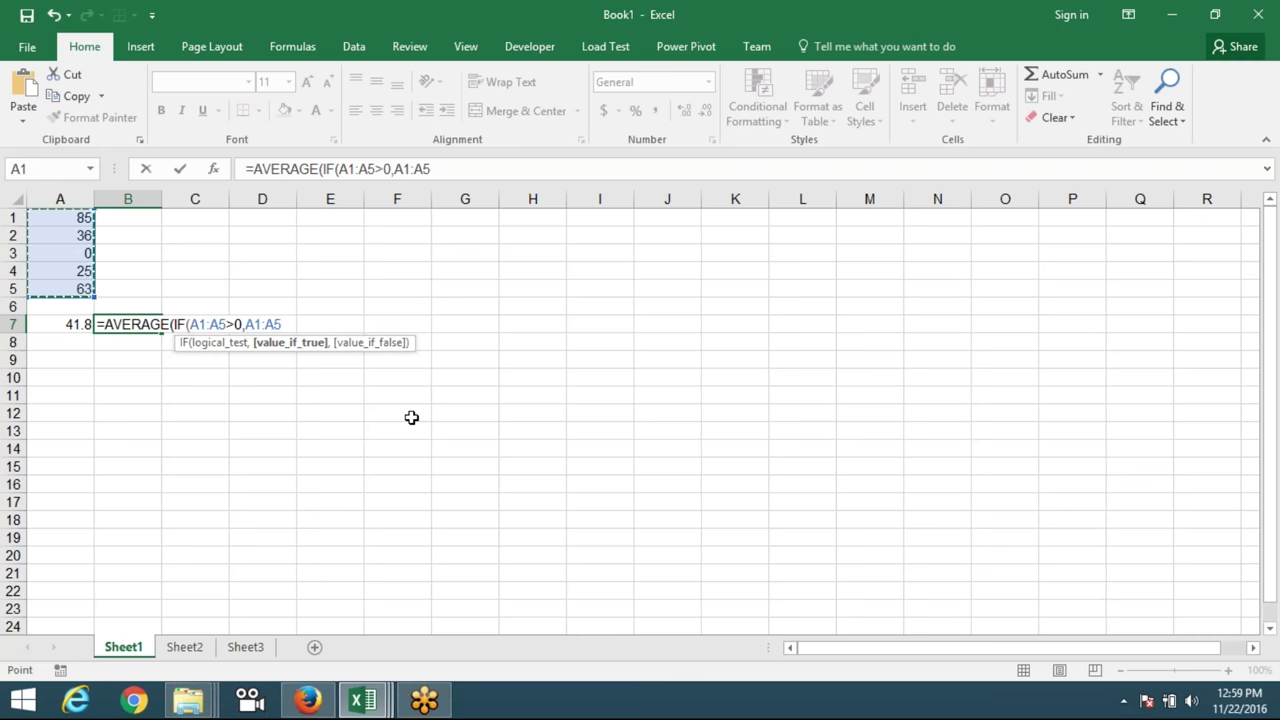
Re-enter the B7 formula as an array formula with Ctrl+Shift+Enter, fixing #VALUE! to 52.25.
key(Return)
key(Return)
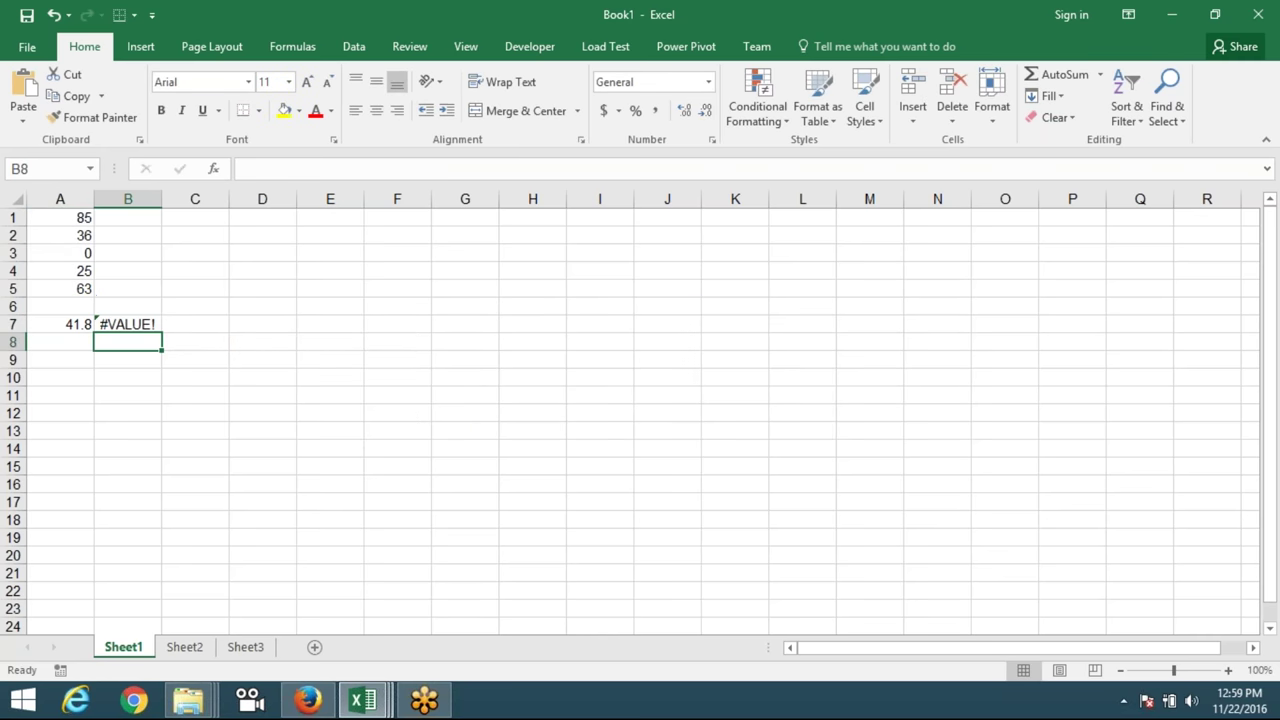
click(131, 322)
double_click(131, 322)
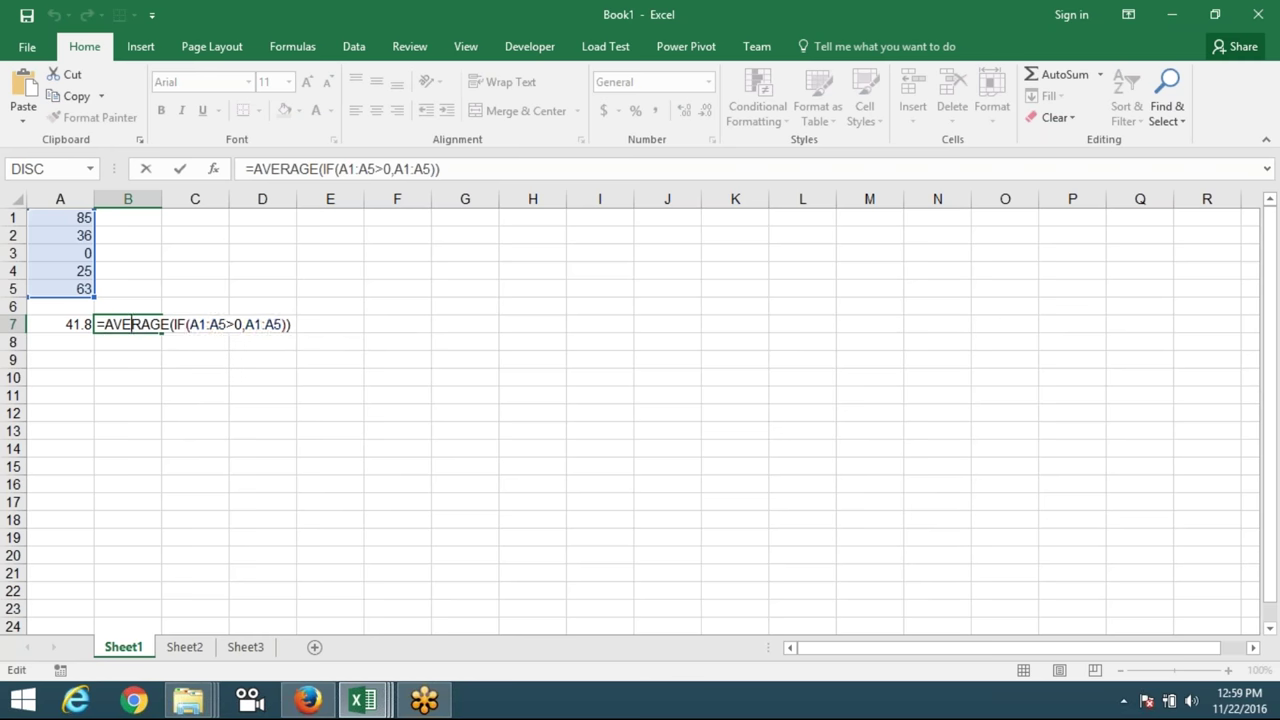
key(ctrl+shift+Return)
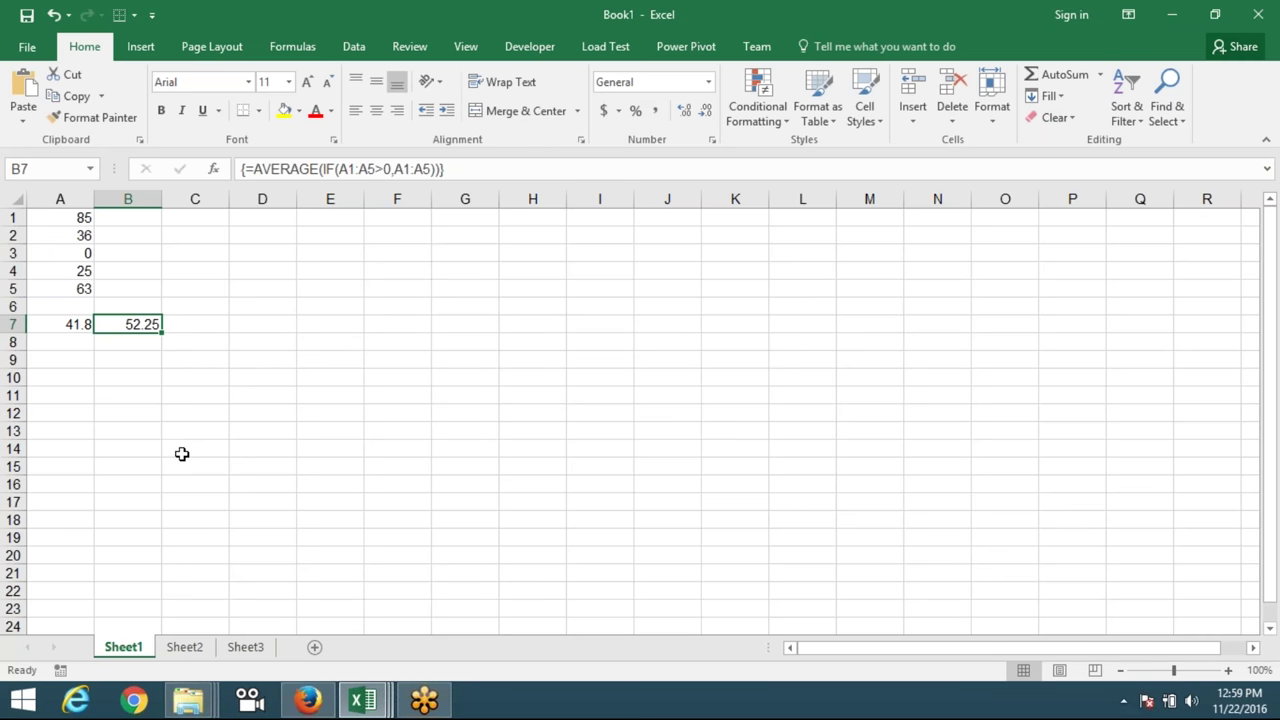
click(70, 256)
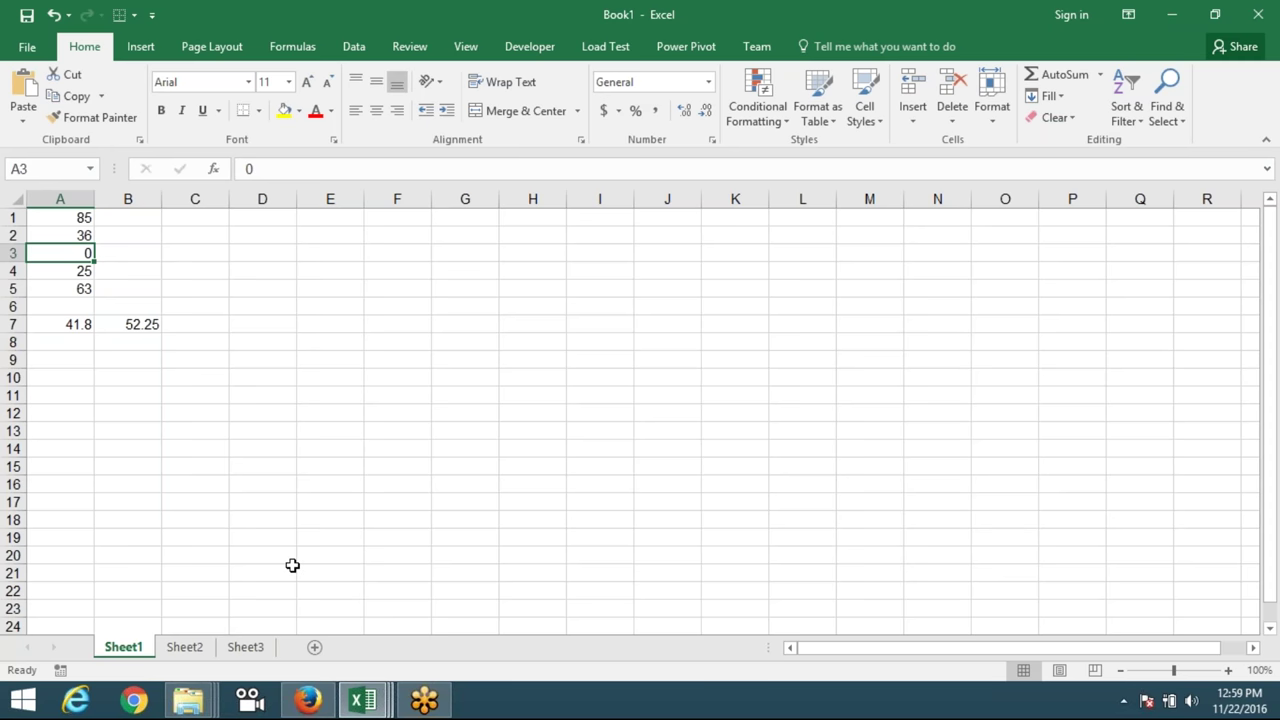
Close Firefox from its taskbar icon, confirming Close tabs, and return to B7 in Excel.
right_click(308, 700)
click(317, 650)
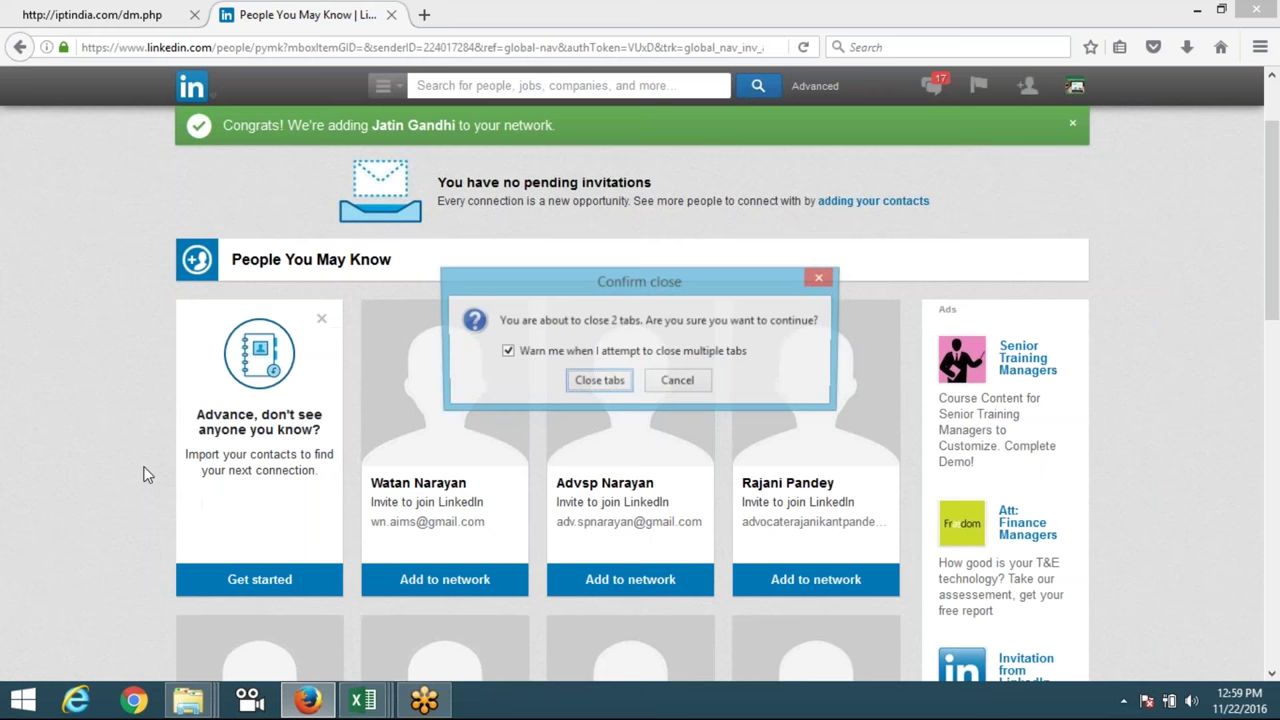
click(598, 380)
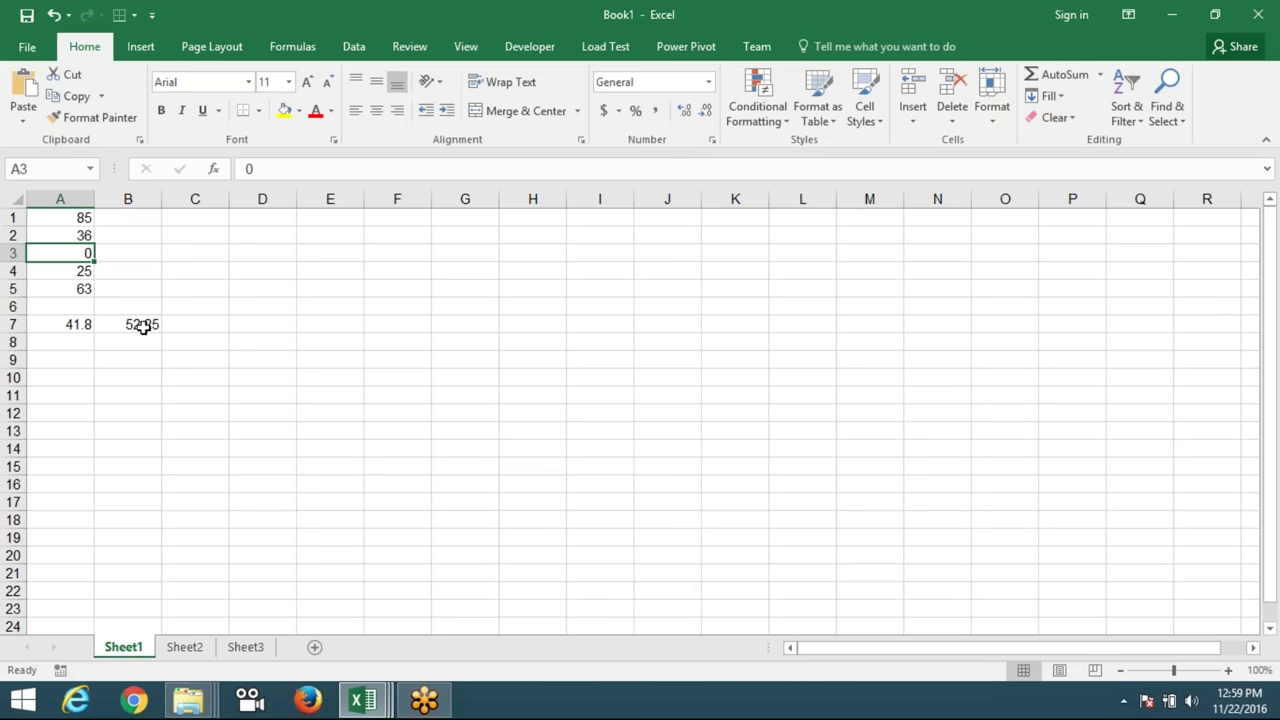
click(143, 325)
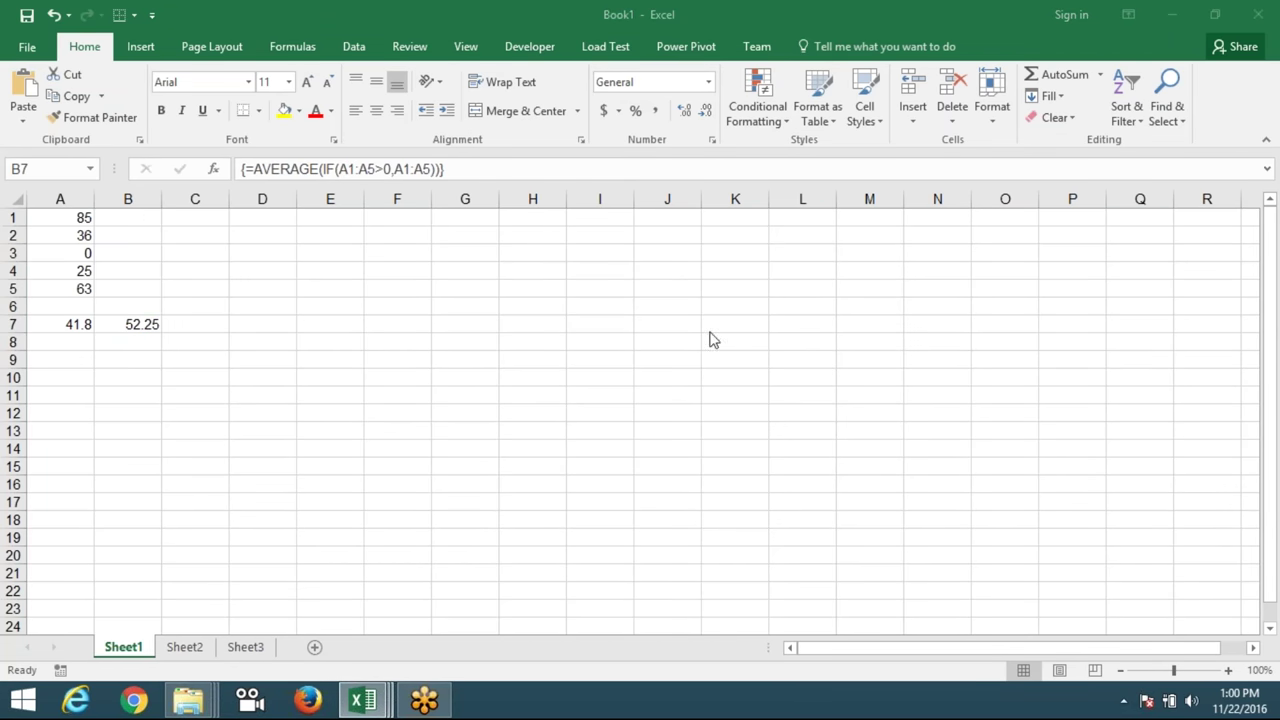
Close all File Explorer windows from the taskbar and return to the Excel workbook.
click(148, 330)
right_click(198, 692)
click(201, 650)
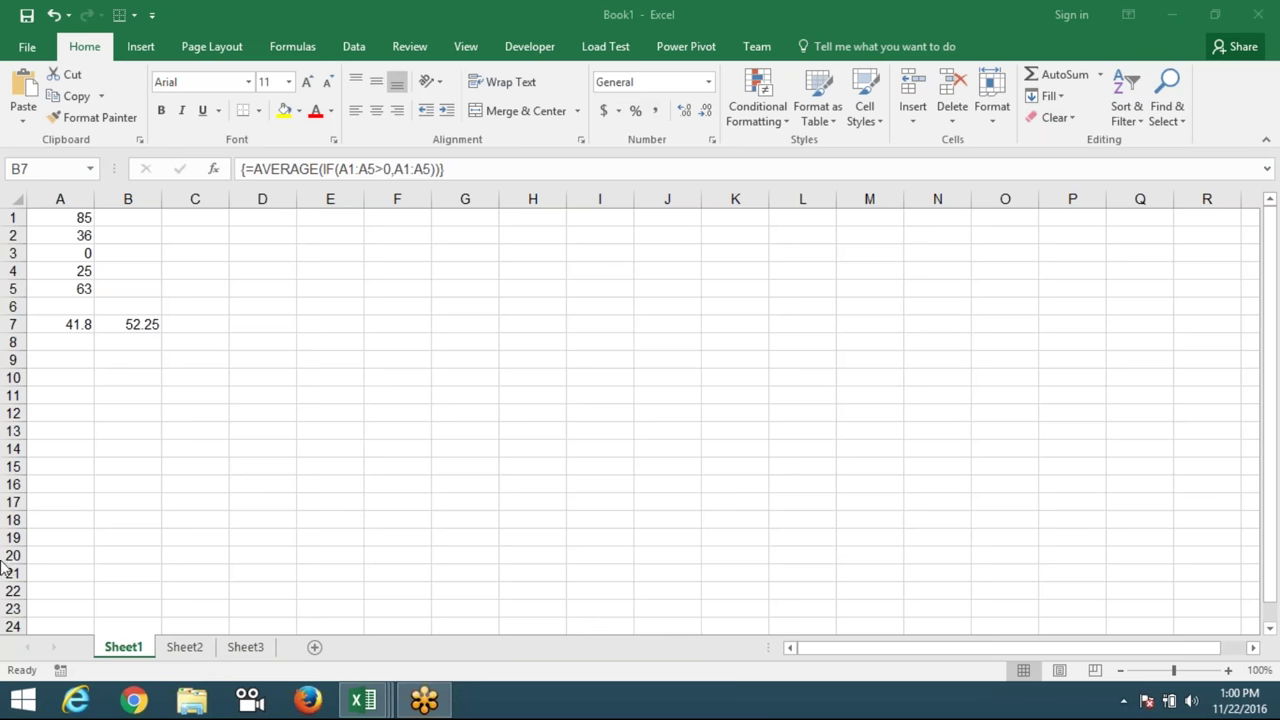
click(144, 325)
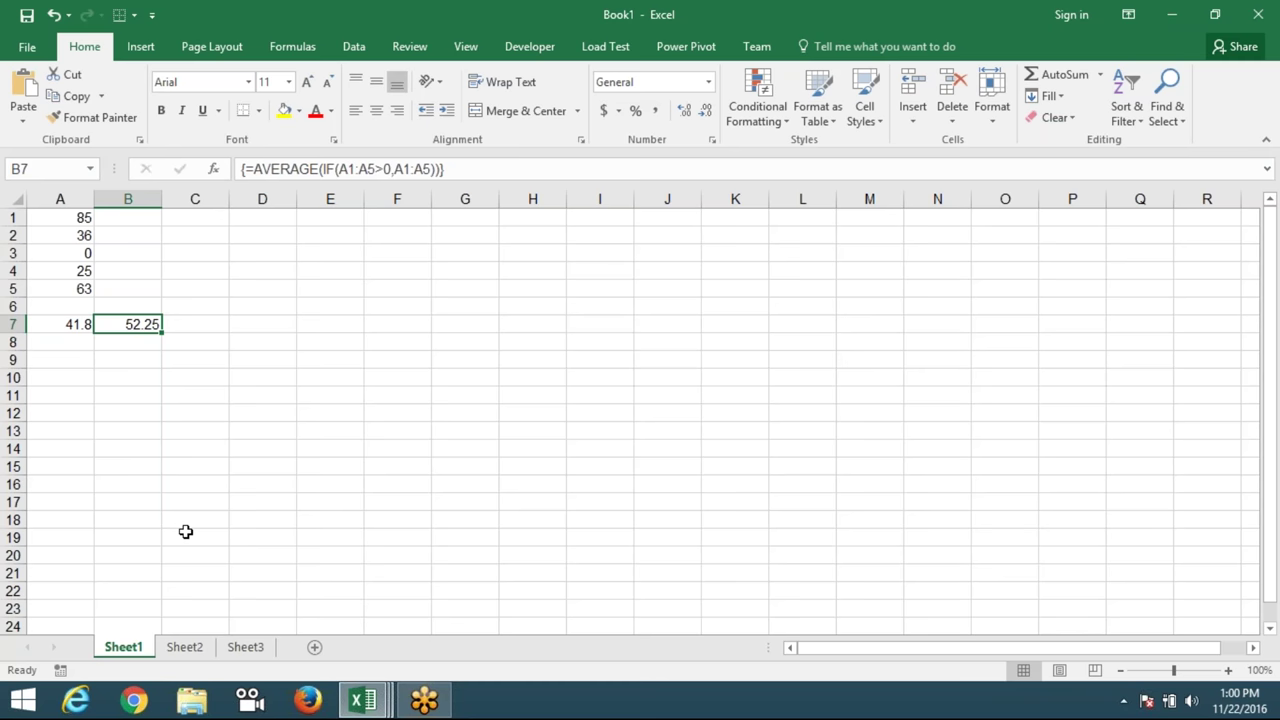
On Sheet2, add a Sales header in A1 and =RANDBETWEEN(10,99) in A2.
click(201, 654)
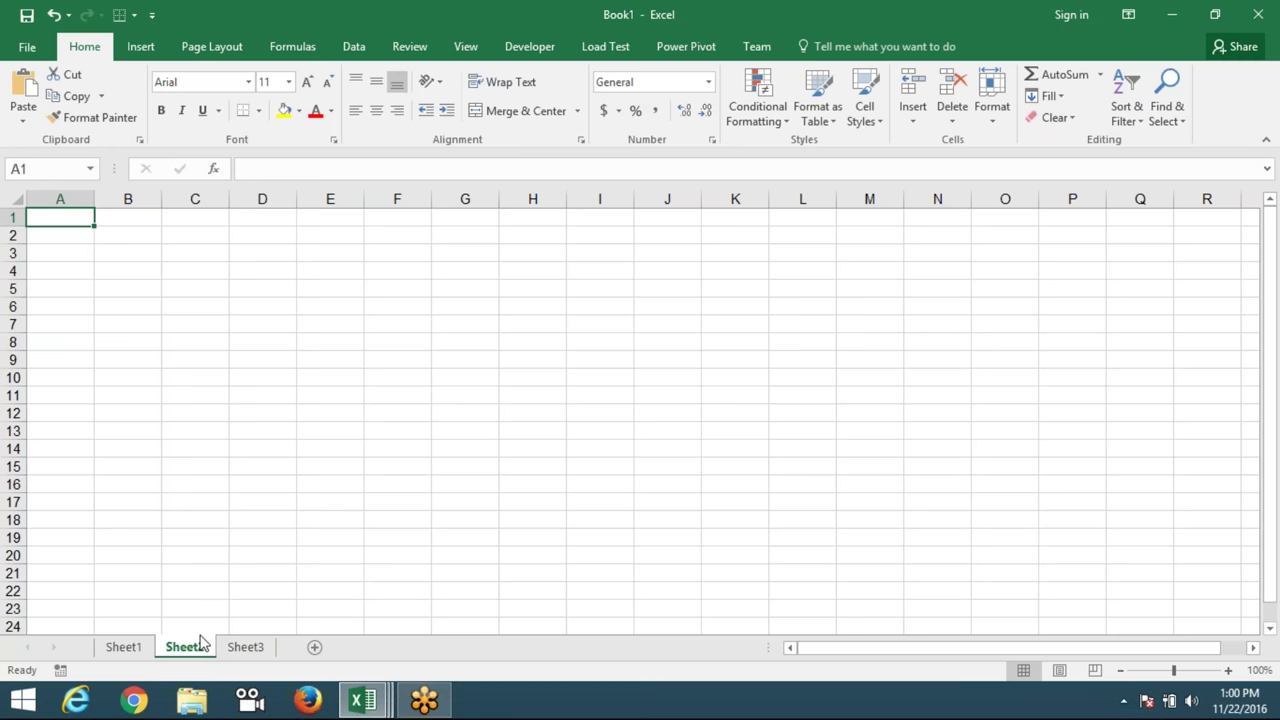
text(Sales)
key(Return)
text(=ra)
key(Down)
key(Down)
key(Tab)
text(10,99)
key(Return)
Fill the random formula down to A31 and paste the results back as fixed values.
key(Up)
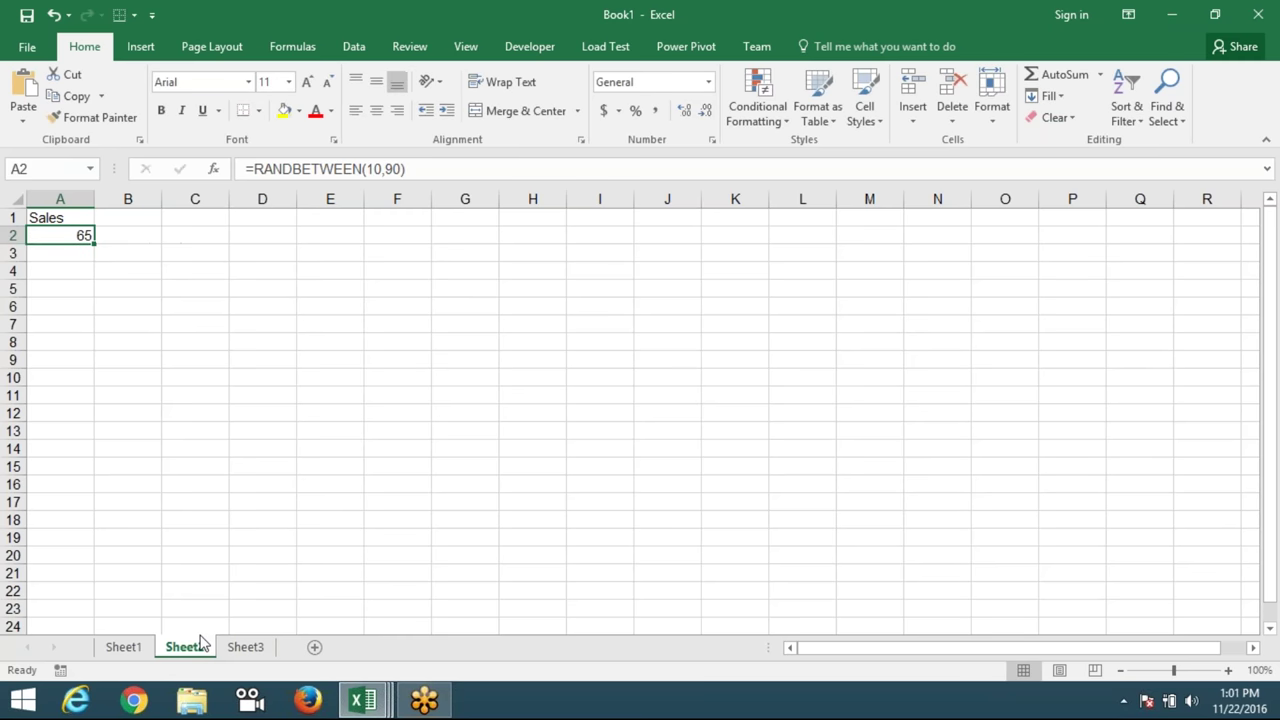
key(shift+Down)
key(shift+Down)
key(shift+Down)
key(shift+Down)
key(shift+Down)
key(shift+Down)
key(shift+Down)
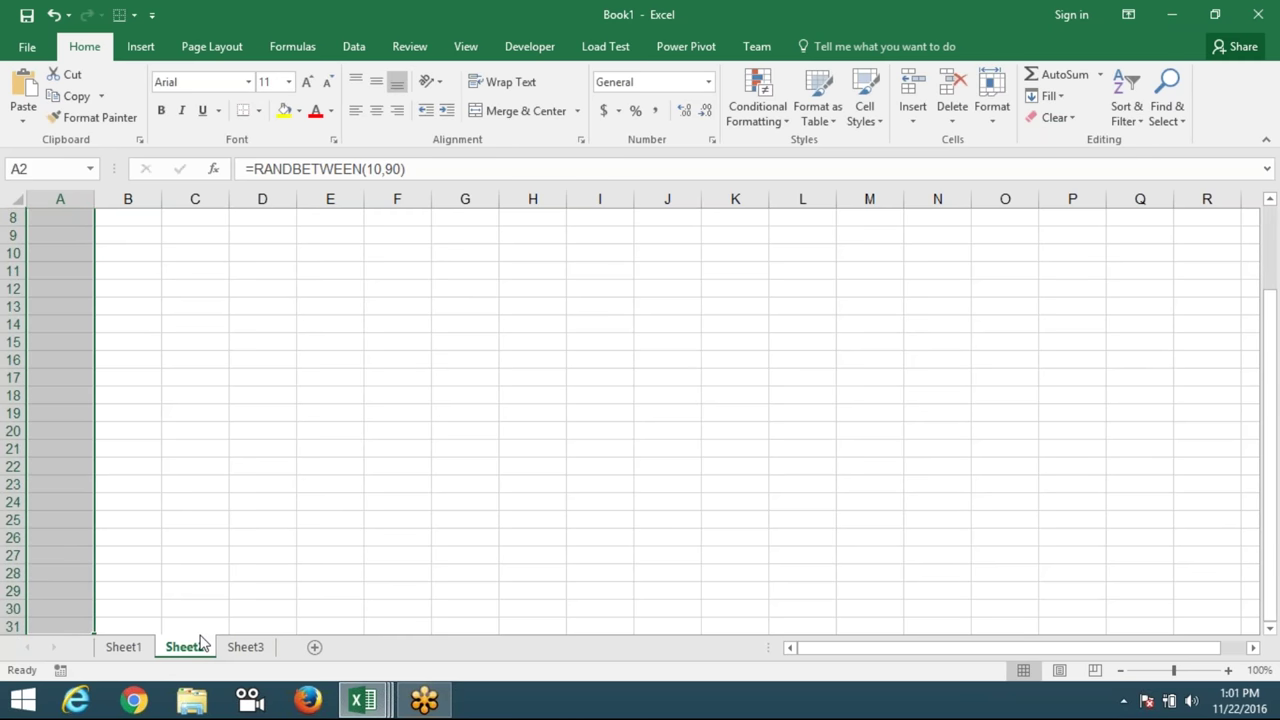
key(ctrl+d)
key(ctrl+c)
click(23, 120)
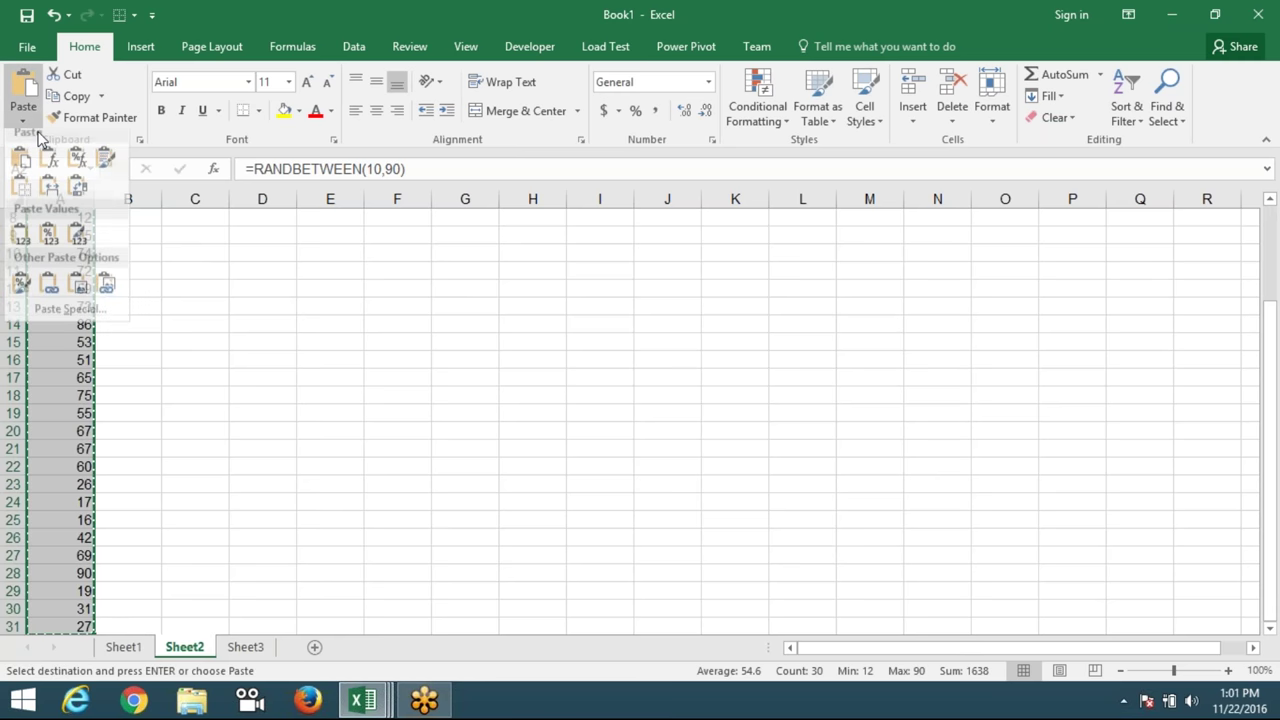
click(23, 243)
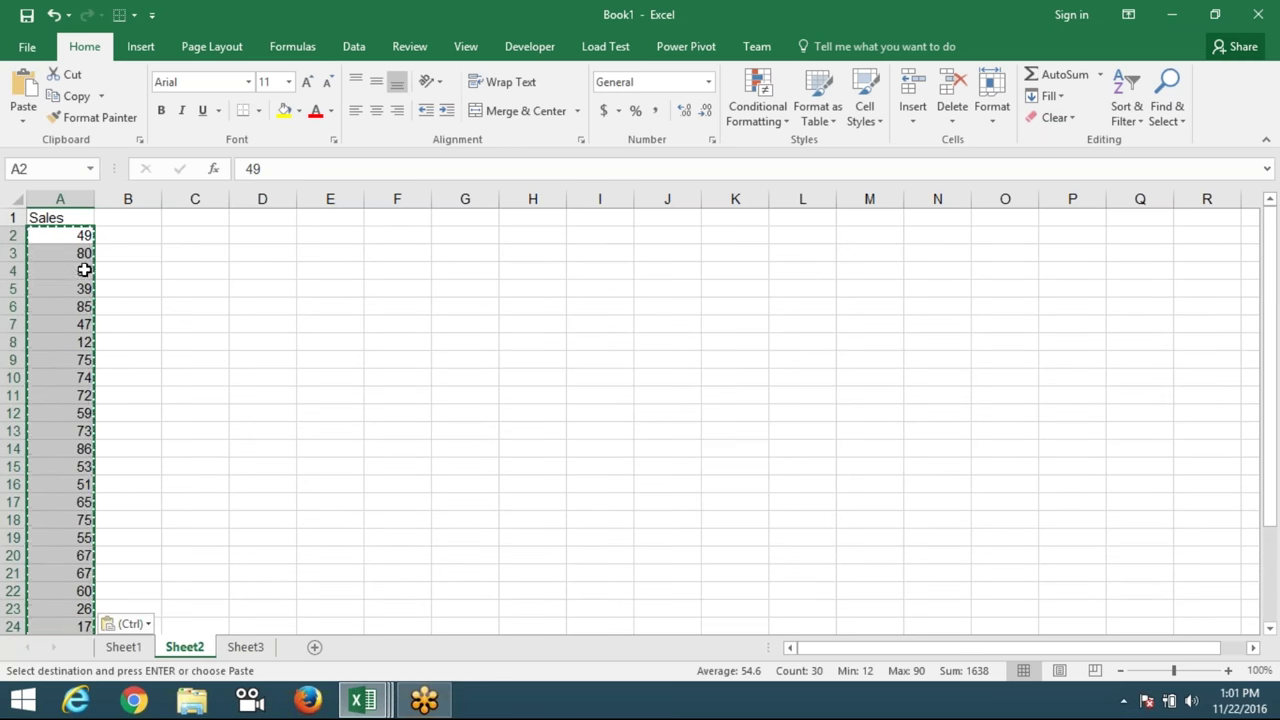
key(Escape)
click(264, 355)
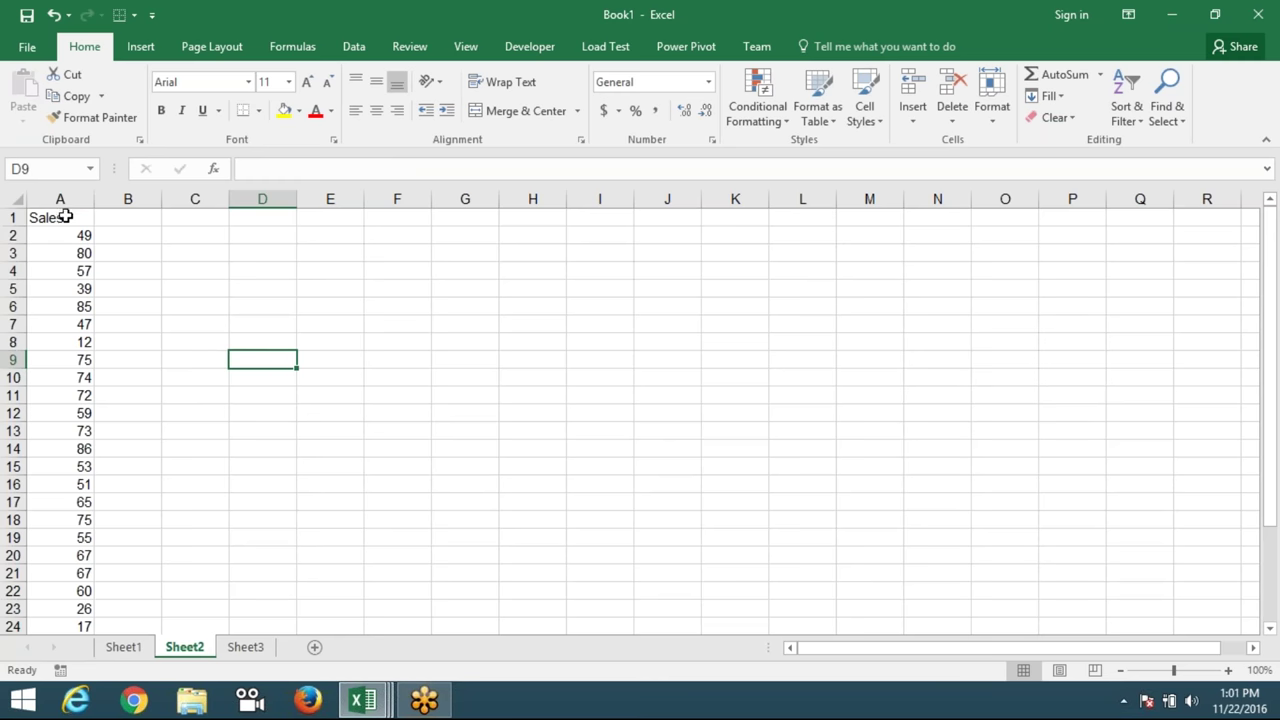
Rename the A1 header to 'id' and add labels D in C3 and U in D3.
click(65, 213)
text(id)
key(Return)
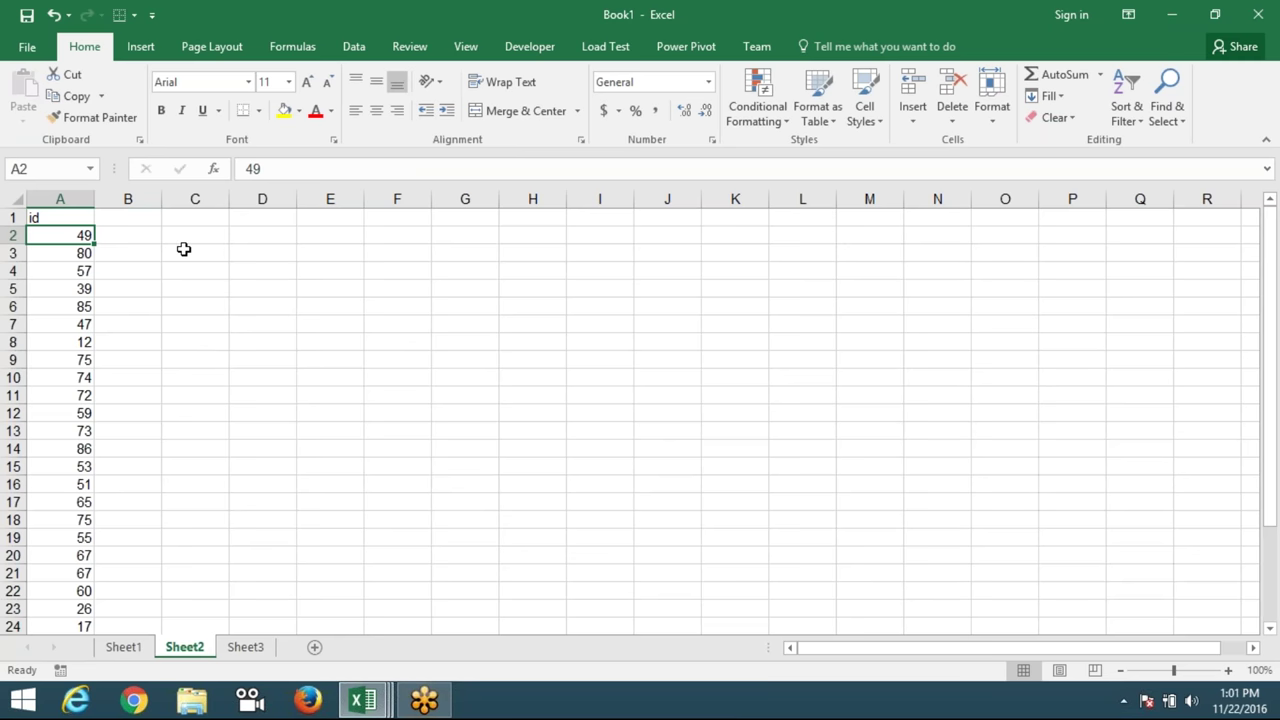
click(177, 248)
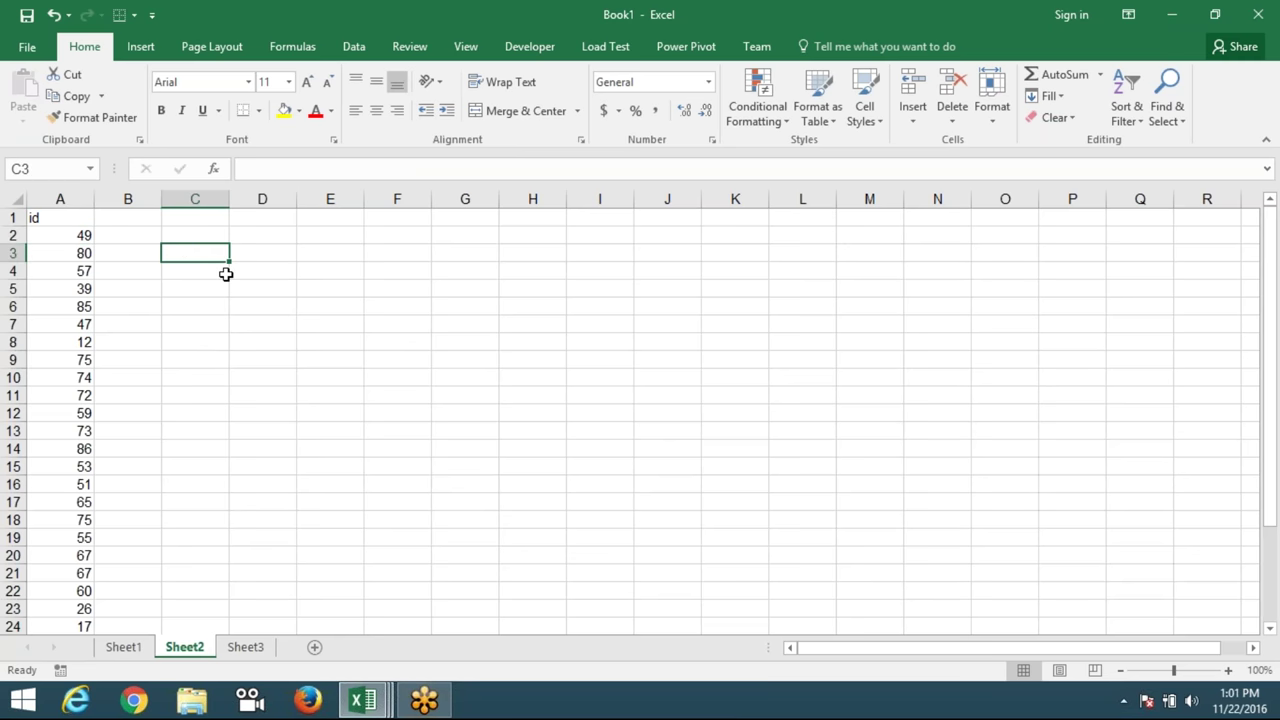
text(D)
key(Tab)
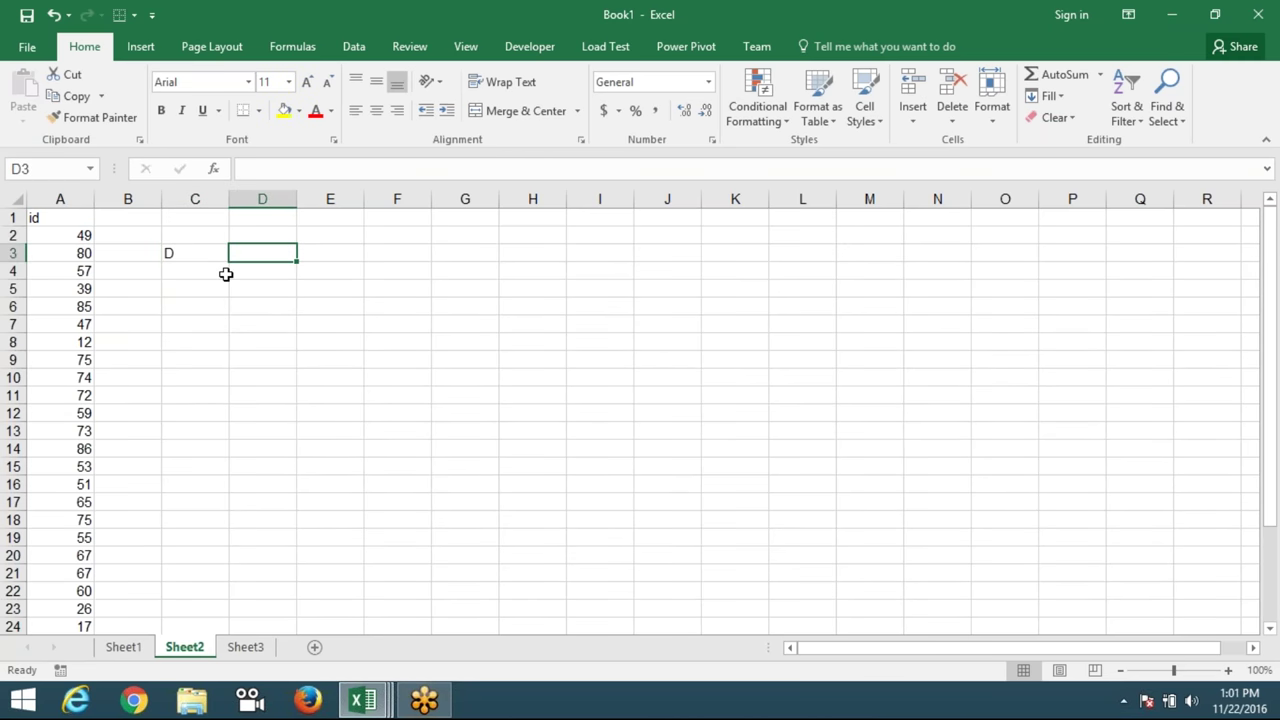
text(U)
key(Return)
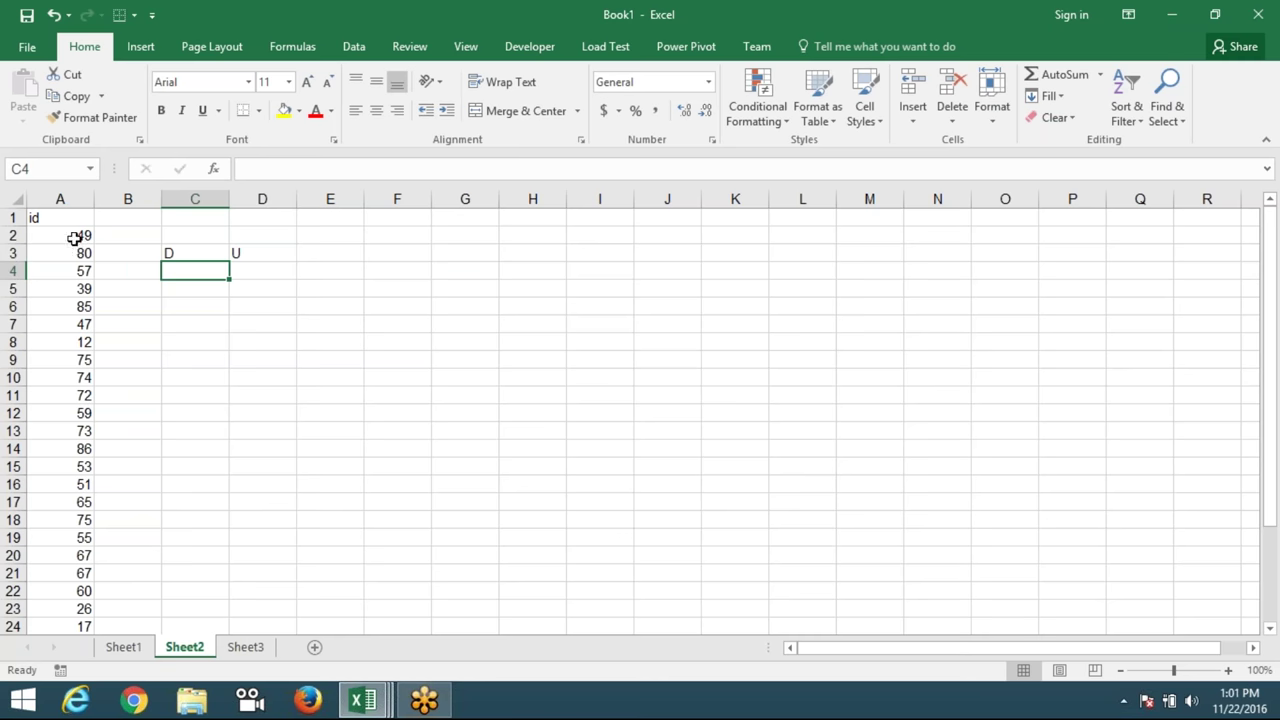
drag(74, 238, 66, 667)
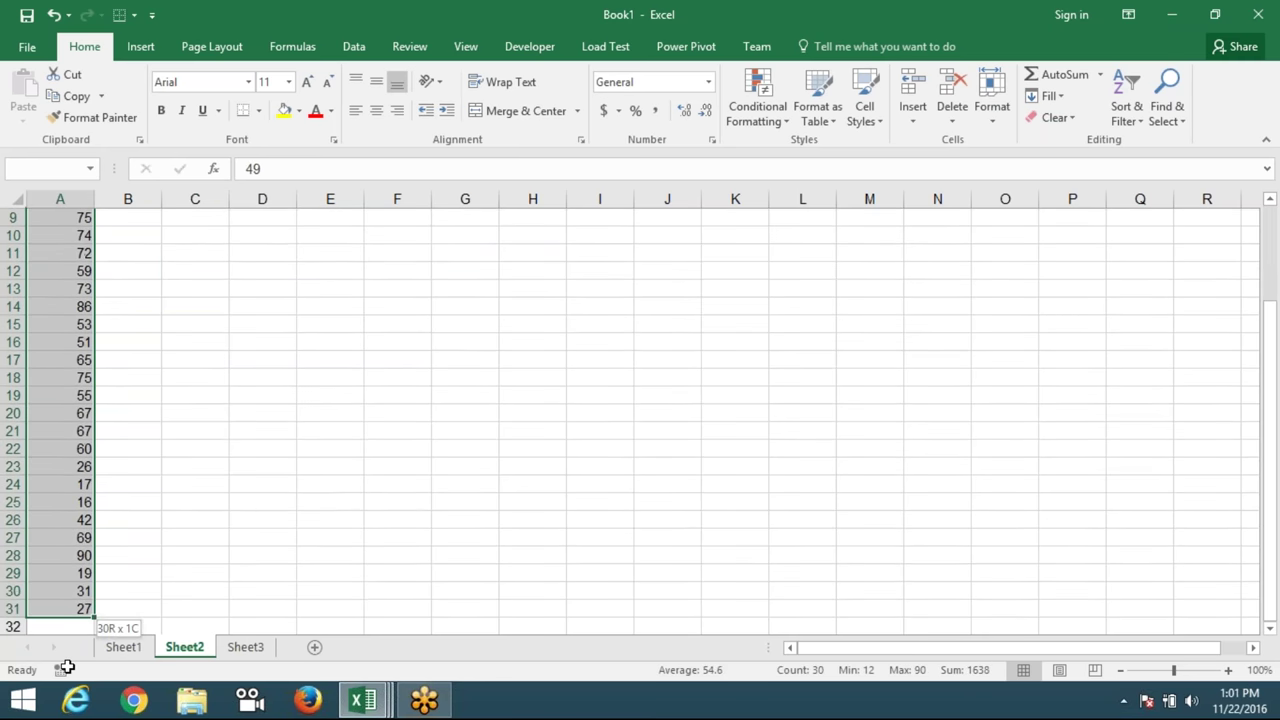
scroll(206, 497, up, 3)
click(760, 121)
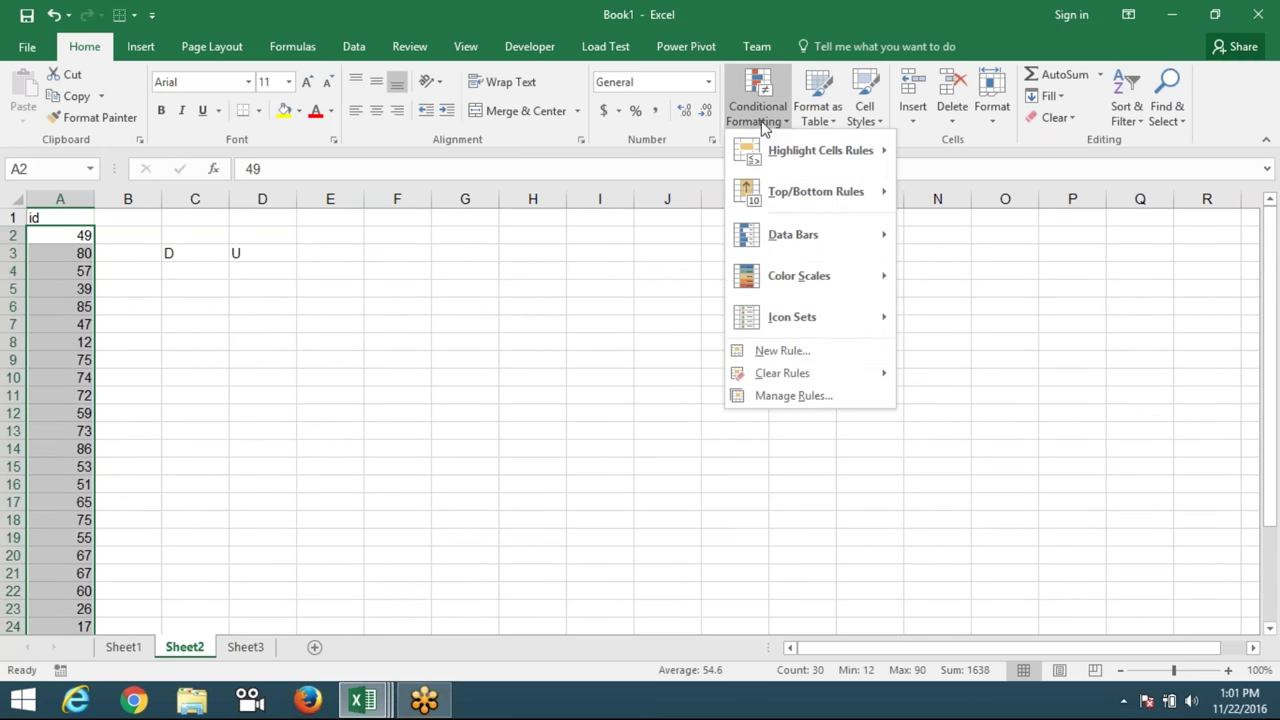
mouse_move(819, 151)
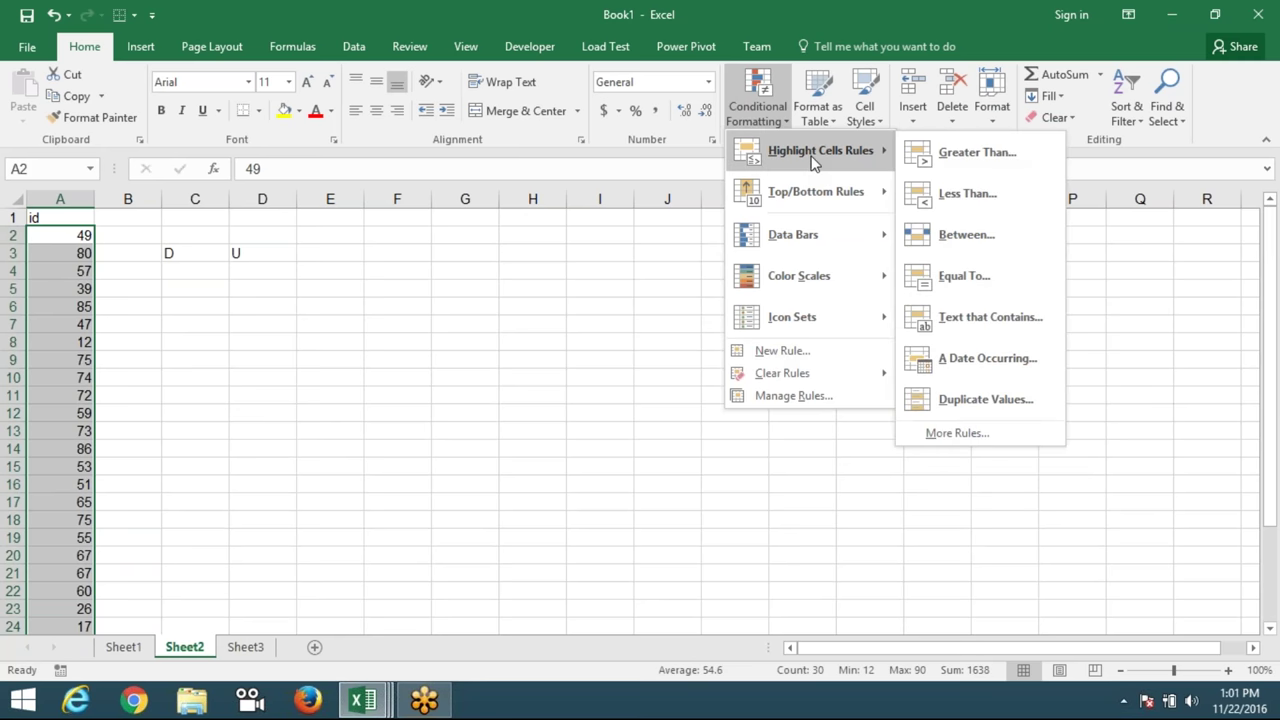
click(966, 402)
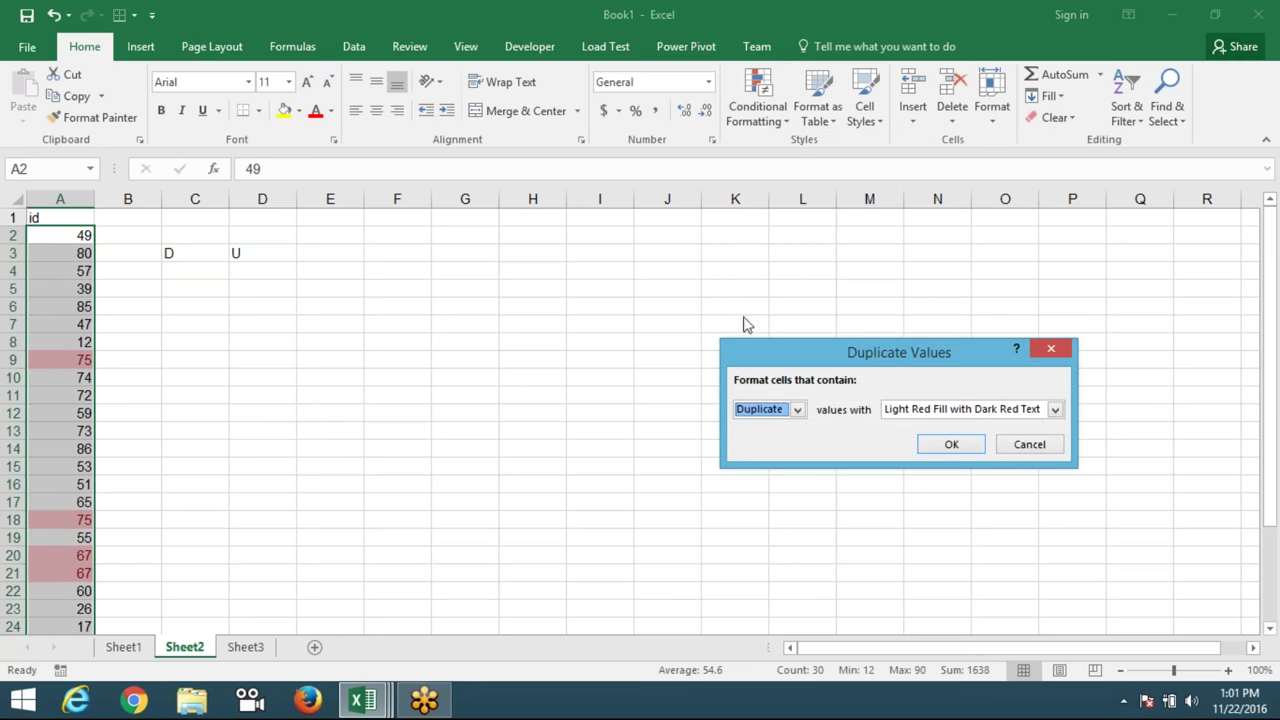
drag(823, 349, 653, 308)
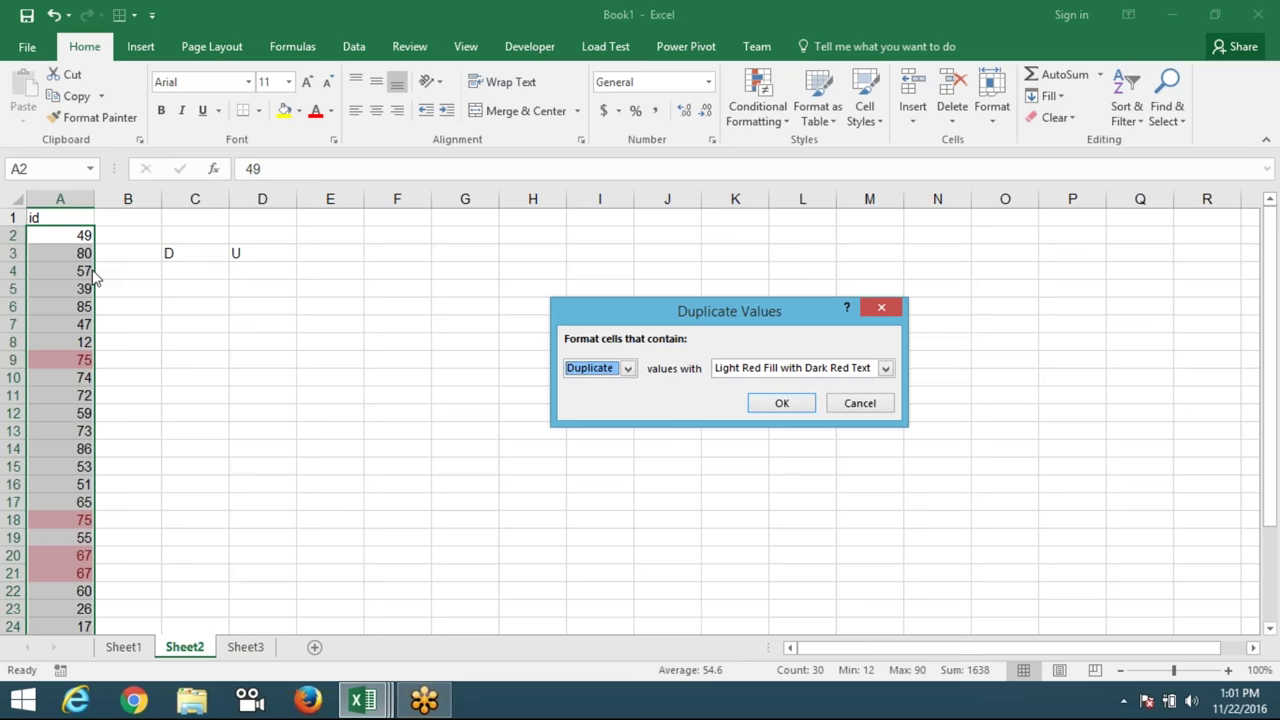
key(Escape)
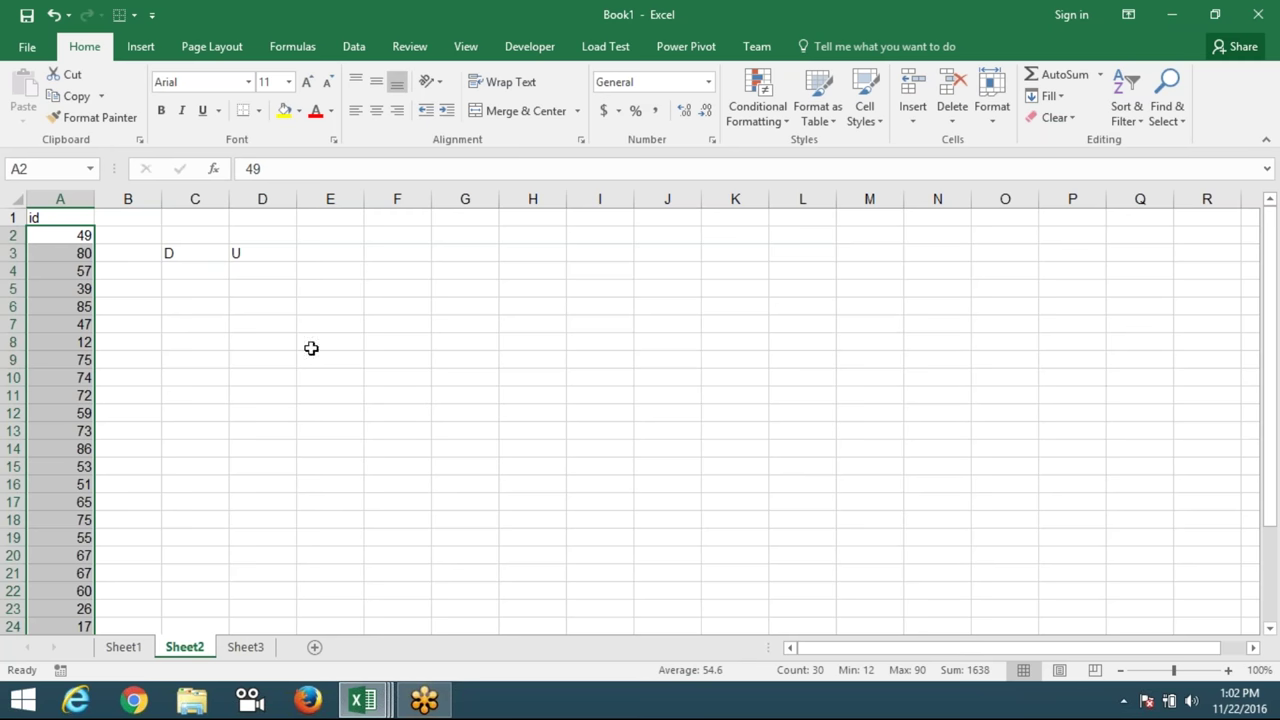
Enter =COUNTIF(A:A,A2) in cell B2.
drag(128, 395, 131, 283)
click(131, 283)
click(128, 245)
click(128, 235)
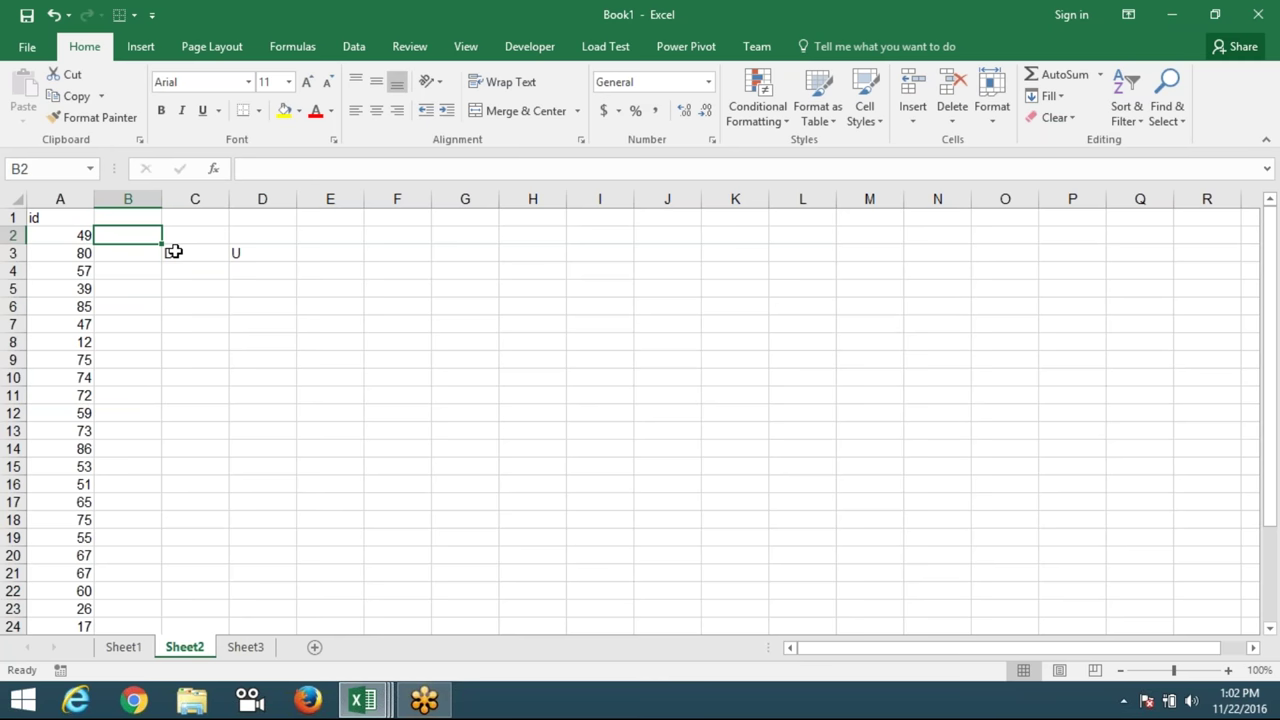
text(=)
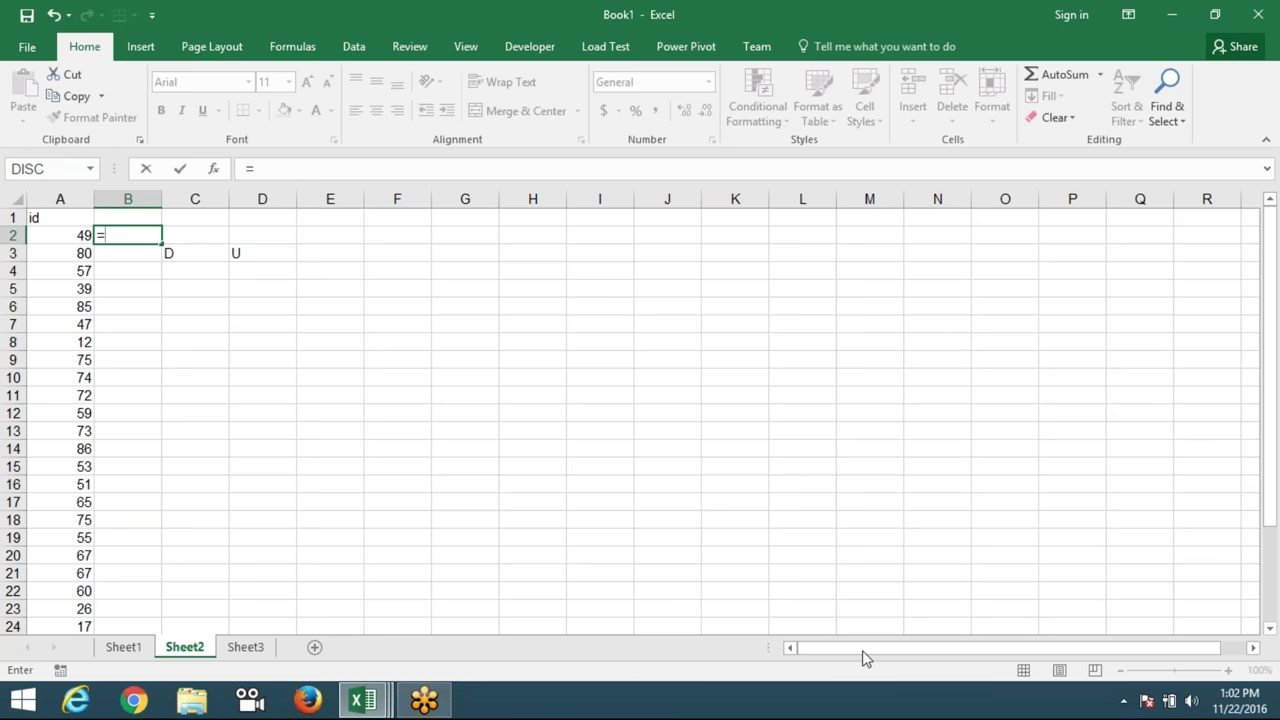
click(1127, 703)
text(cou)
key(Down)
key(Down)
key(Down)
key(Tab)
key(Left)
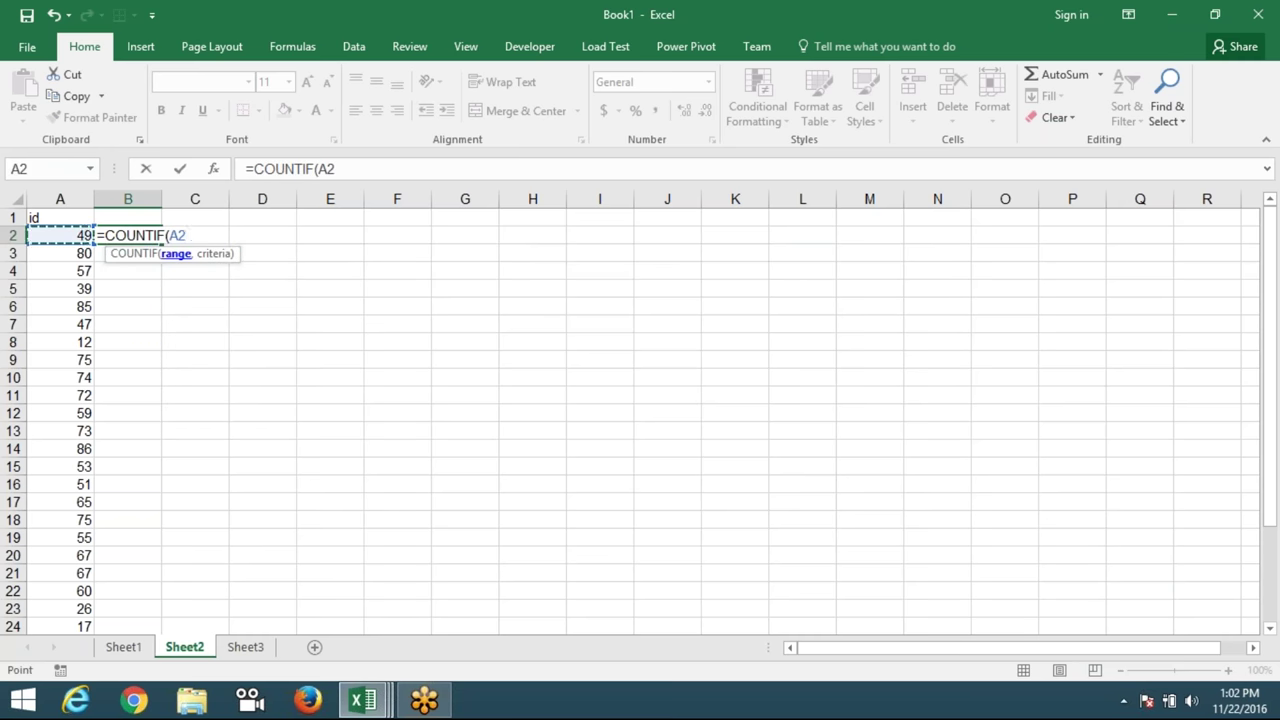
key(ctrl+shift+Down)
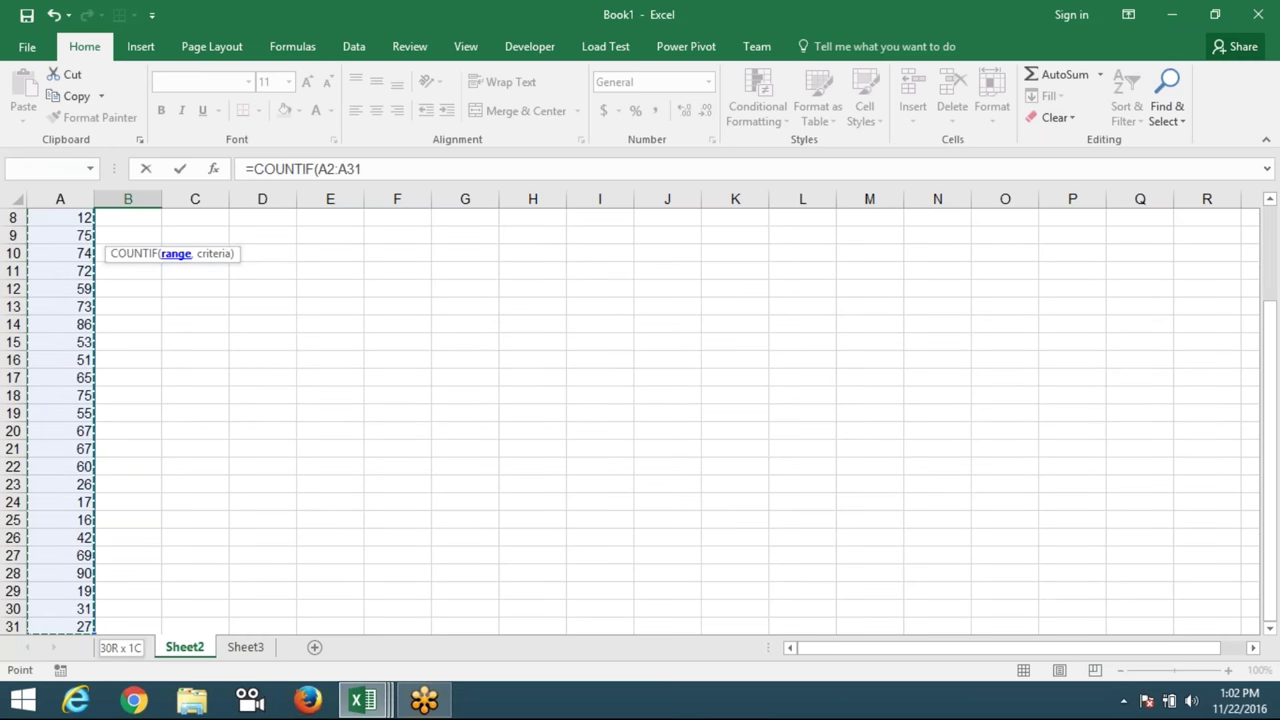
key(ctrl+space)
text(,)
key(Left)
key(Return)
Fill the count formula down column B, showing 2 for the repeated ids 75 and 67.
scroll(143, 222, up, 1)
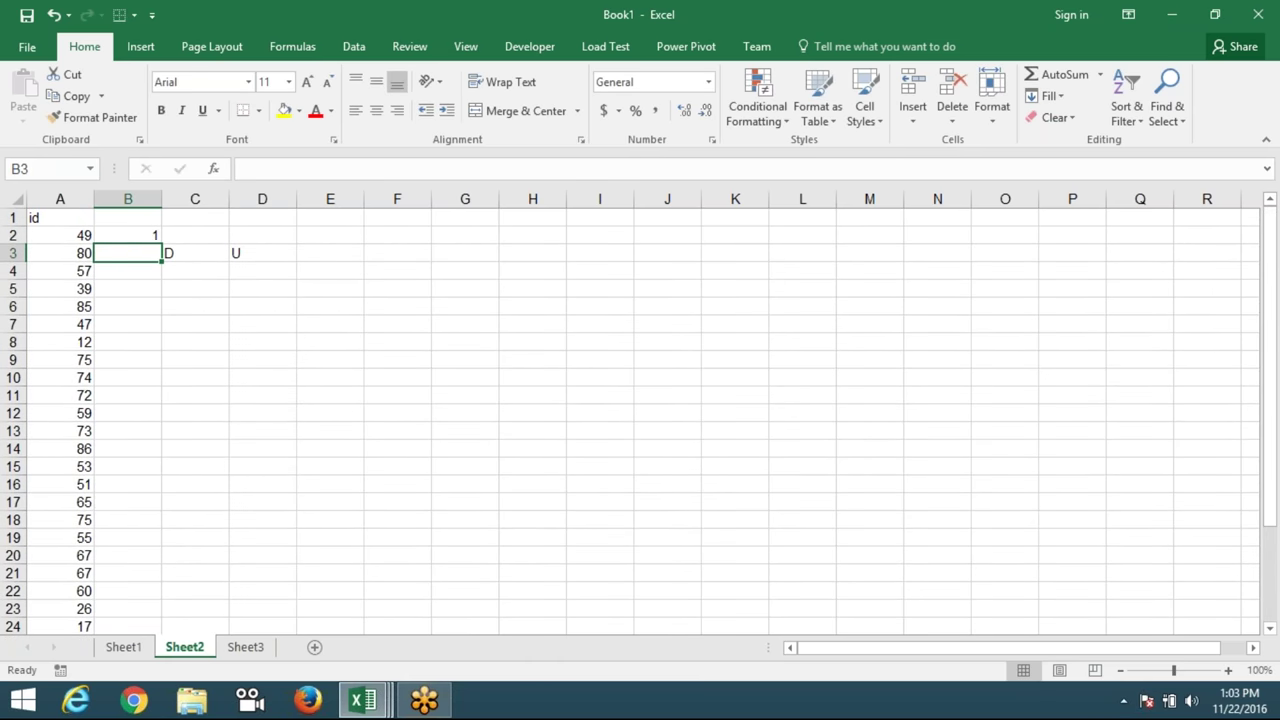
click(143, 235)
double_click(163, 245)
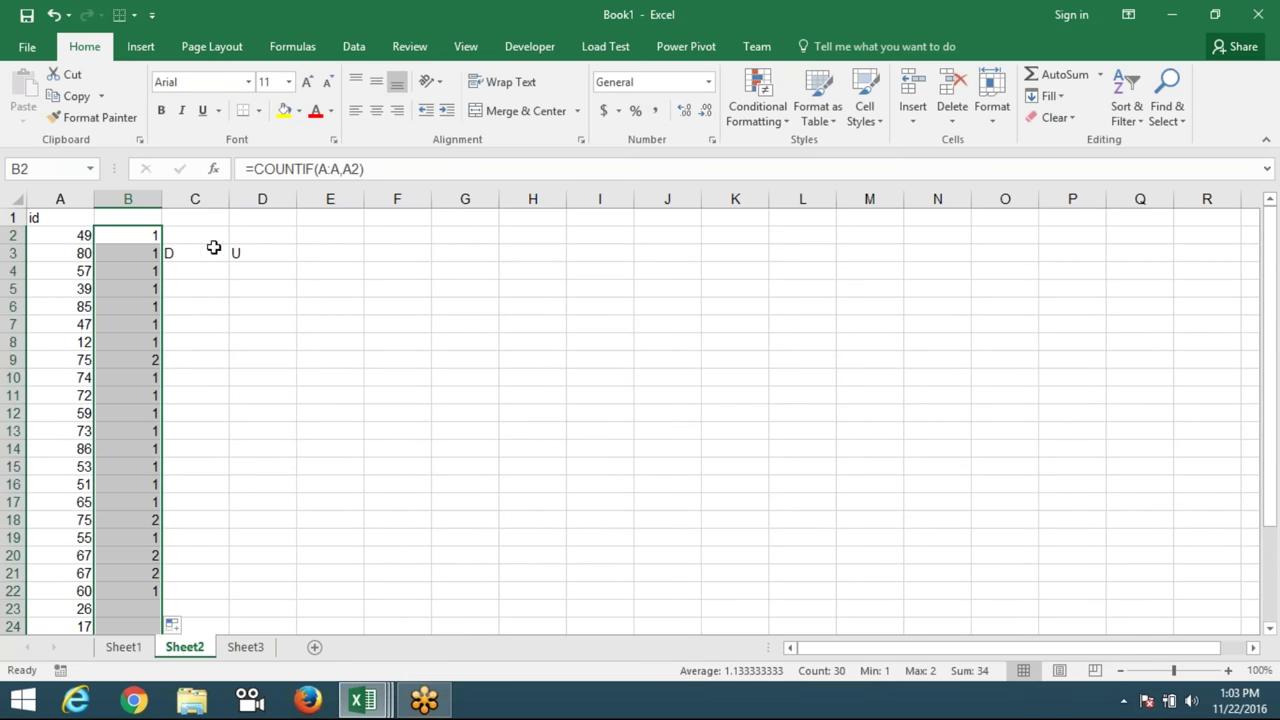
click(197, 223)
key(Down)
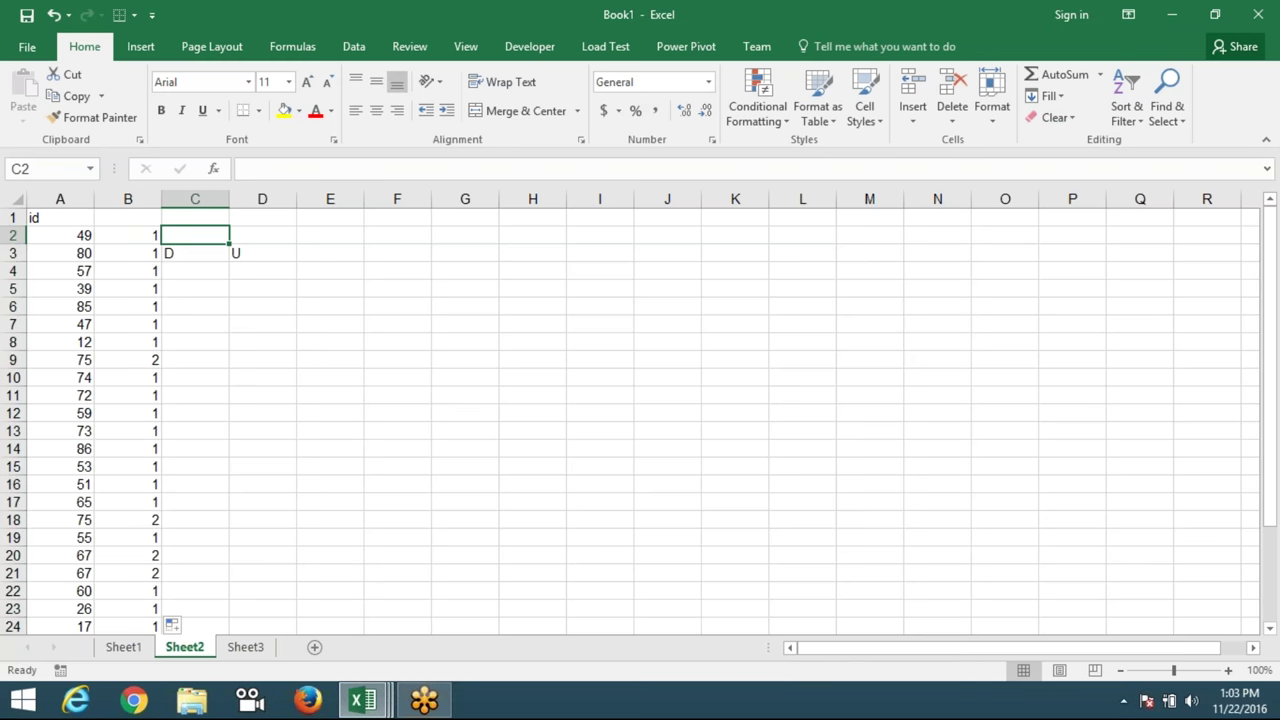
Enter =COUNTIF(B:B,">1") in C2, which returns 4.
text(=)
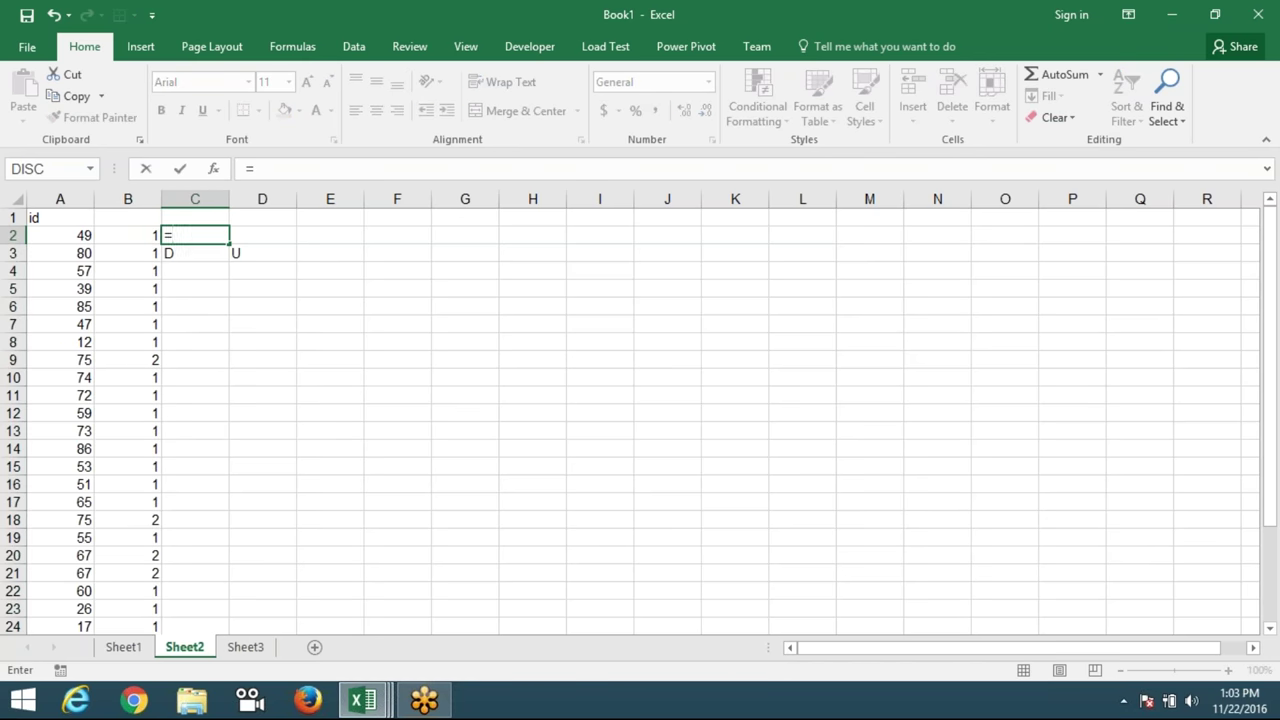
text(co)
key(Down)
key(Down)
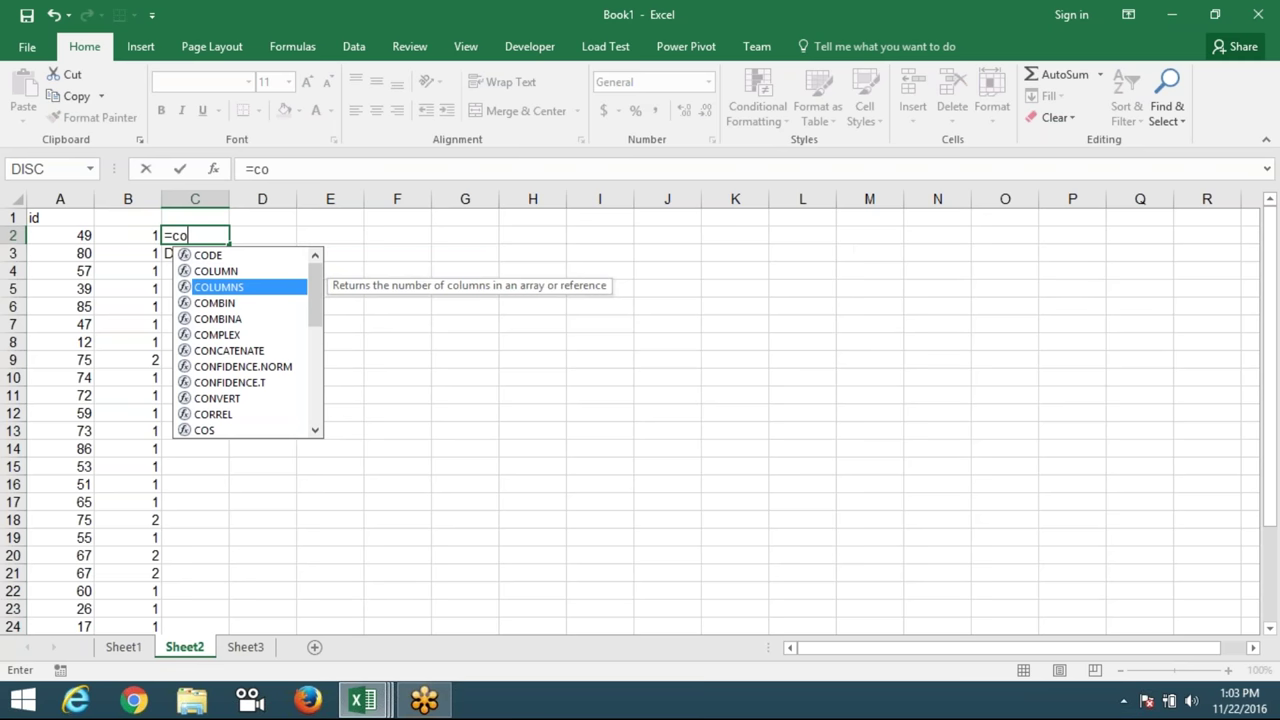
text(un)
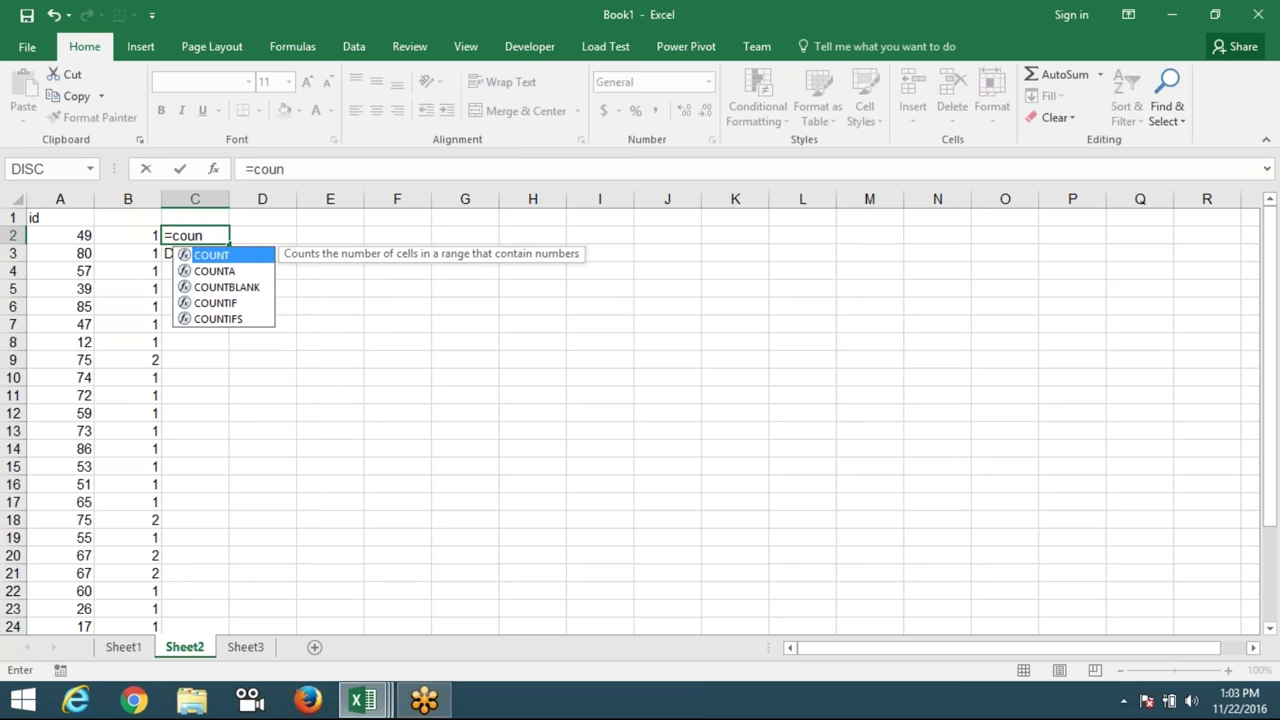
key(Down)
key(Down)
key(Down)
key(Tab)
key(Left)
key(ctrl+space)
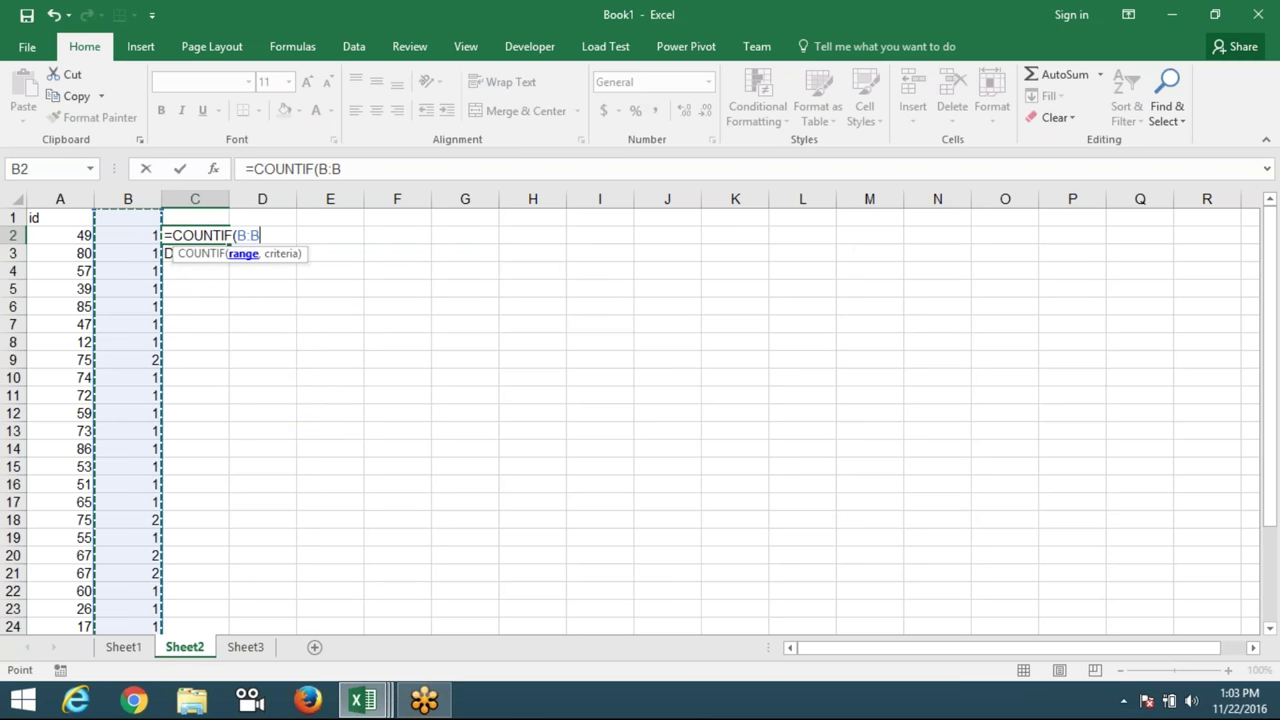
text(,")
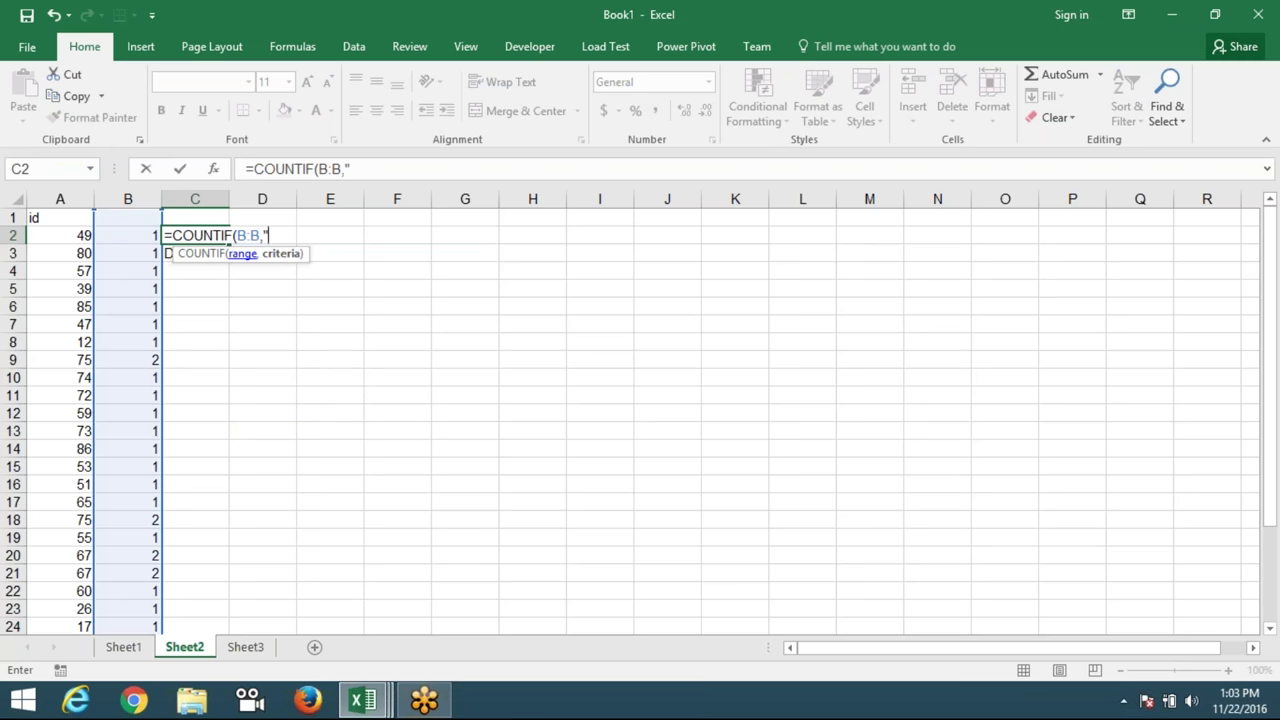
text(>1")
key(Return)
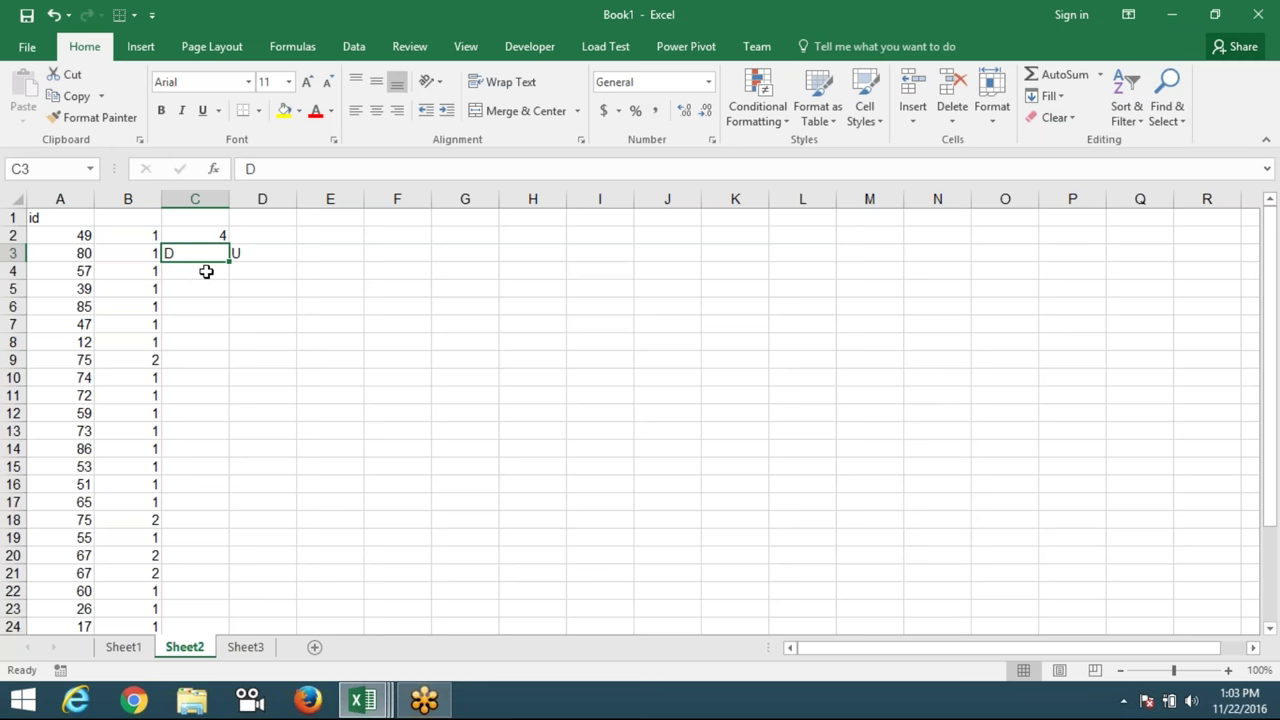
Change the C2 condition to "=1" so it counts 26 unique ids.
click(270, 251)
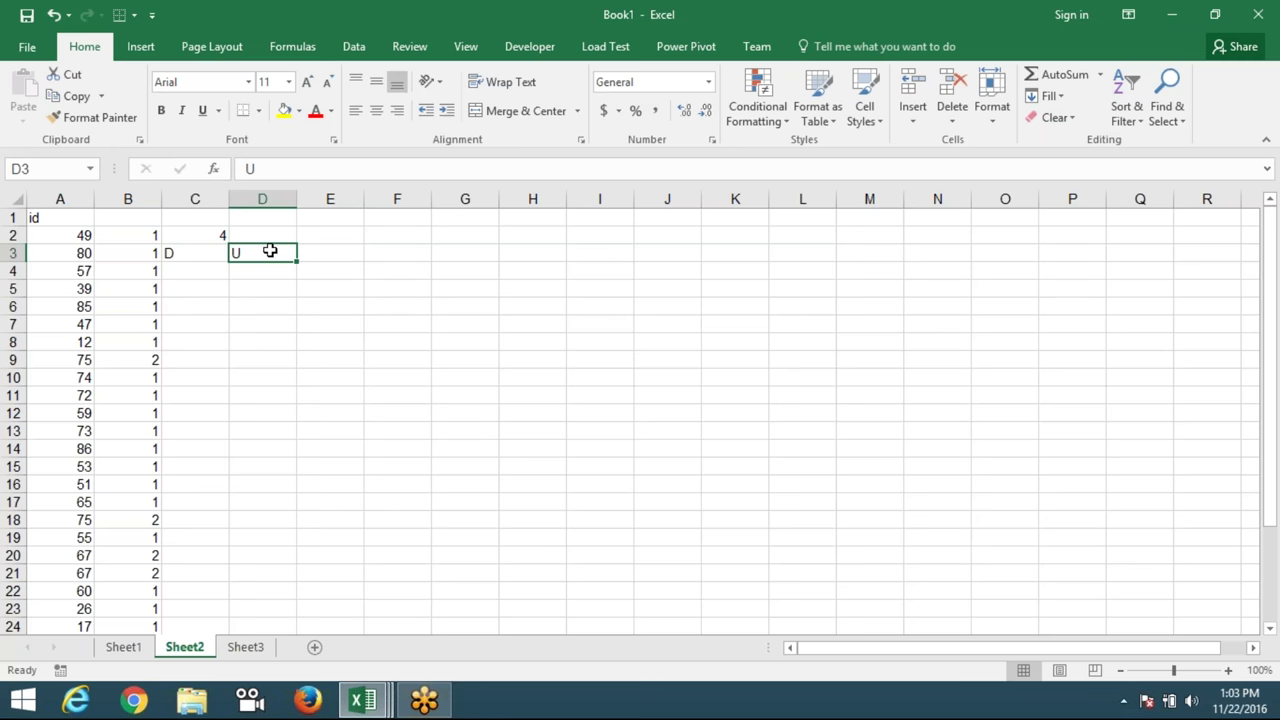
click(214, 237)
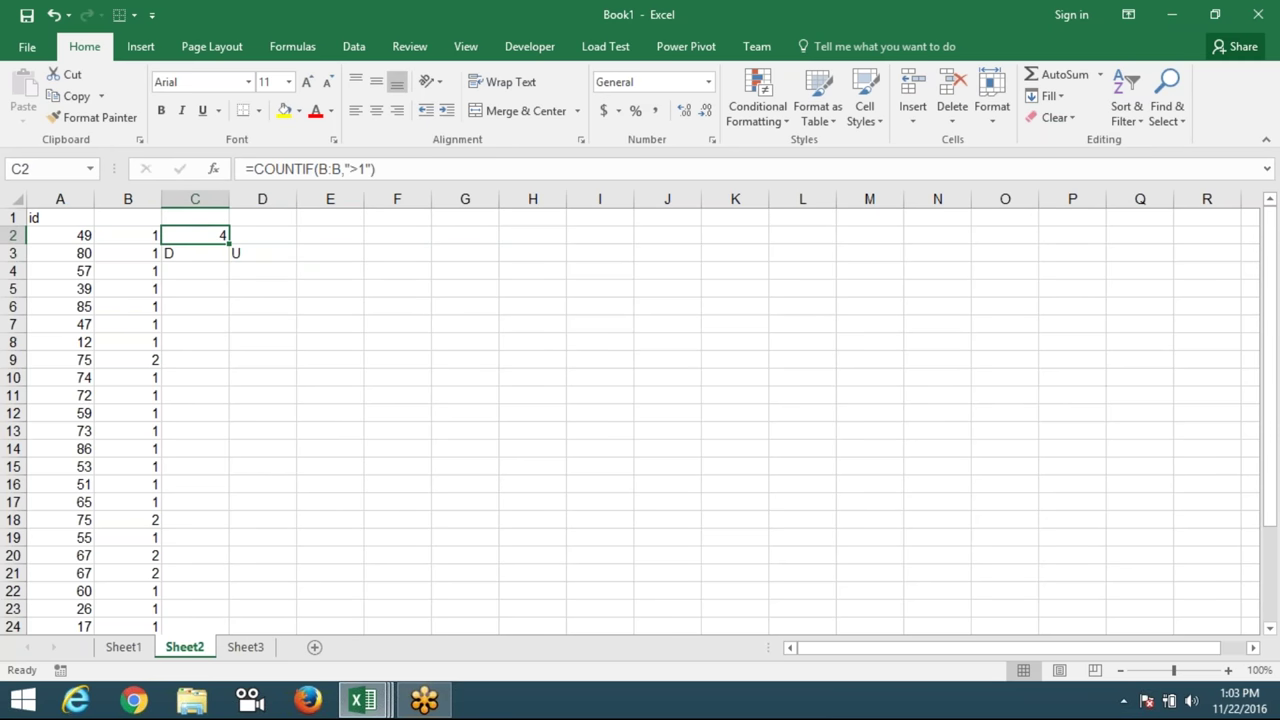
click(358, 169)
key(BackSpace)
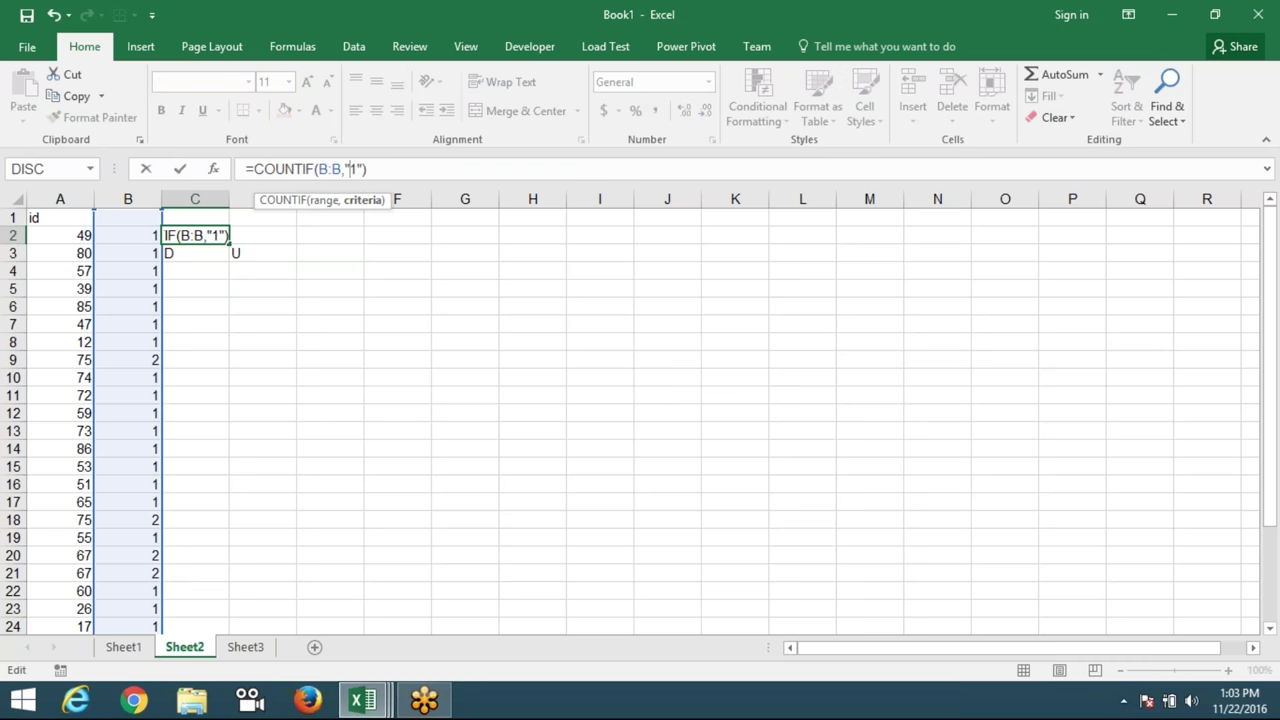
text(=)
key(Return)
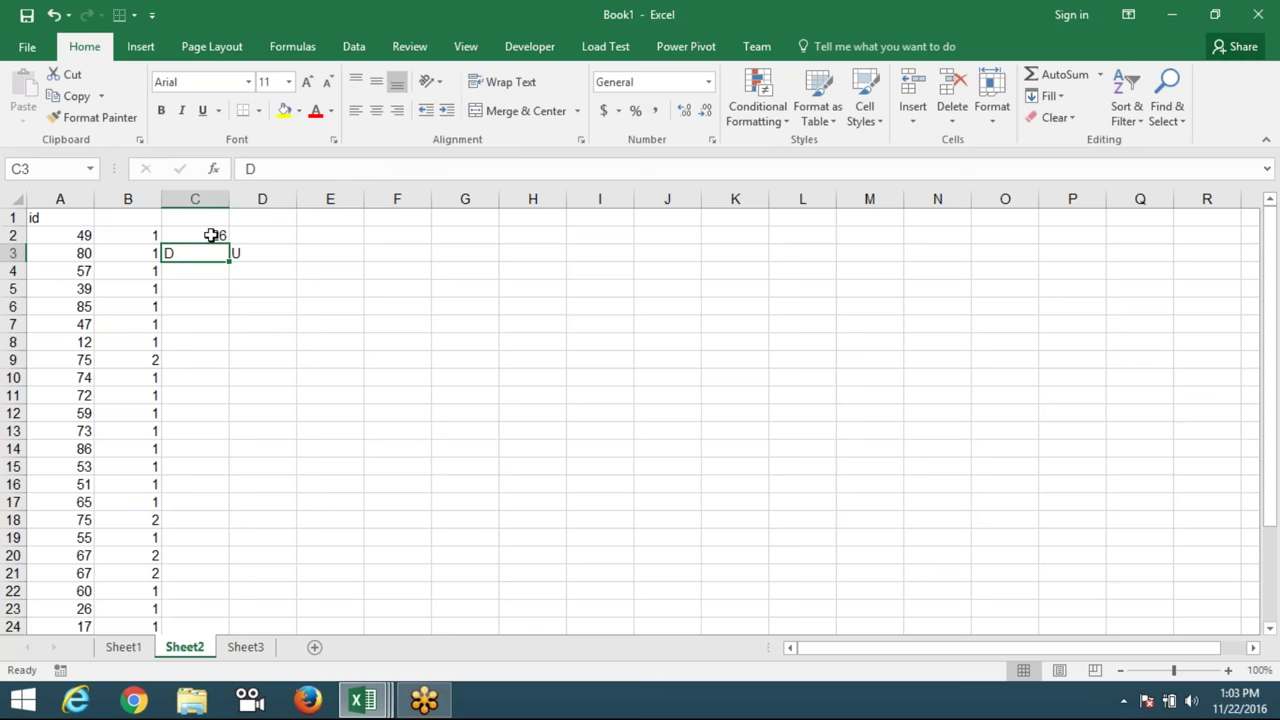
click(105, 235)
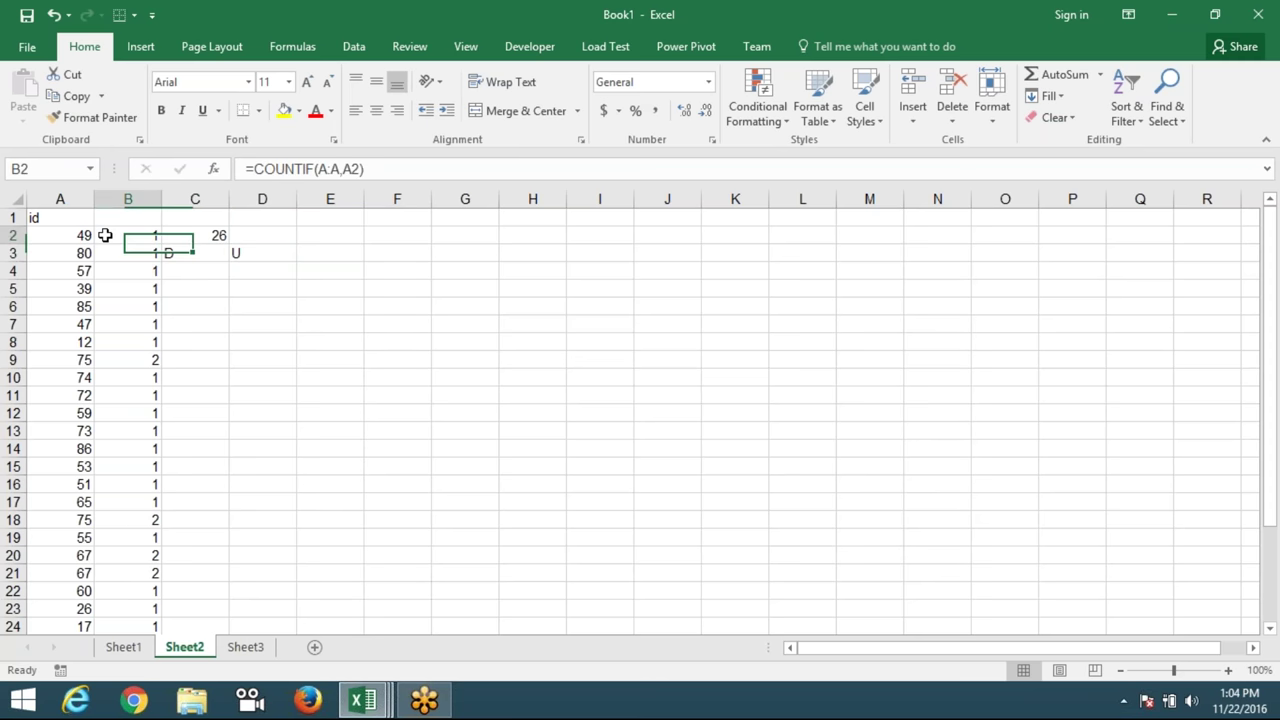
Drag the D and U labels from C3:D3 down into D8:E8.
click(128, 199)
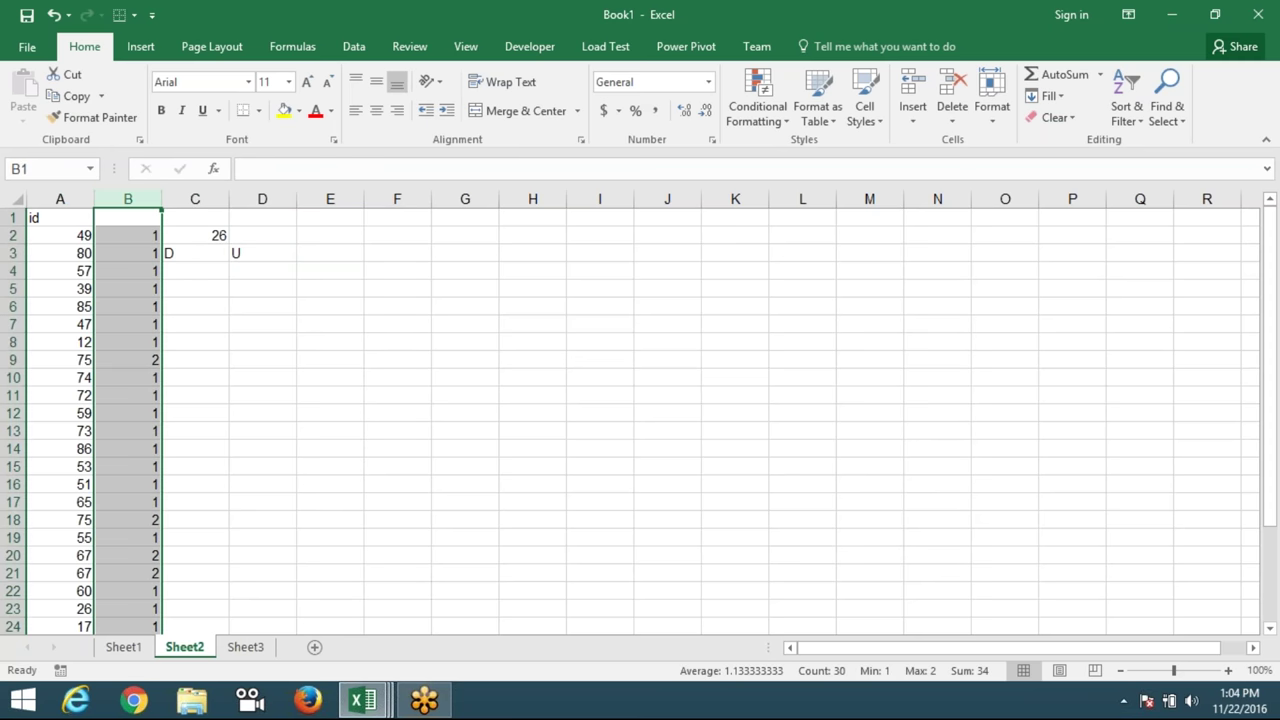
click(204, 268)
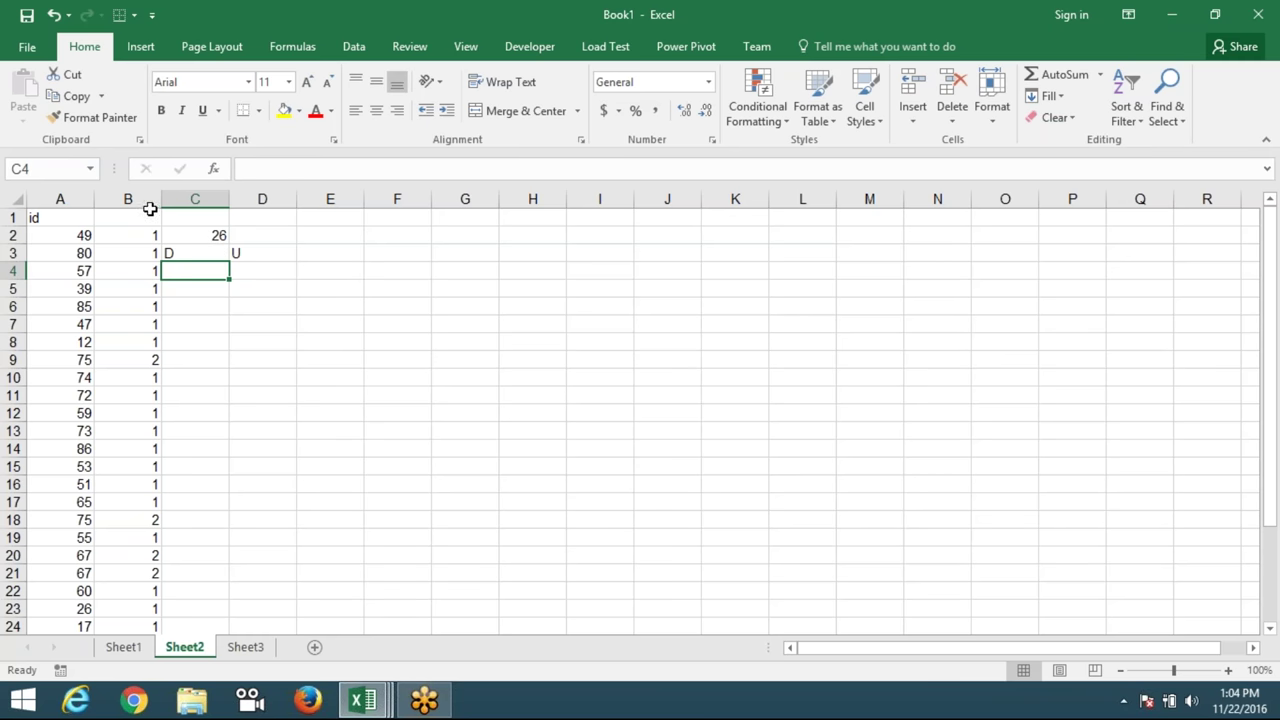
click(151, 212)
click(128, 199)
click(186, 245)
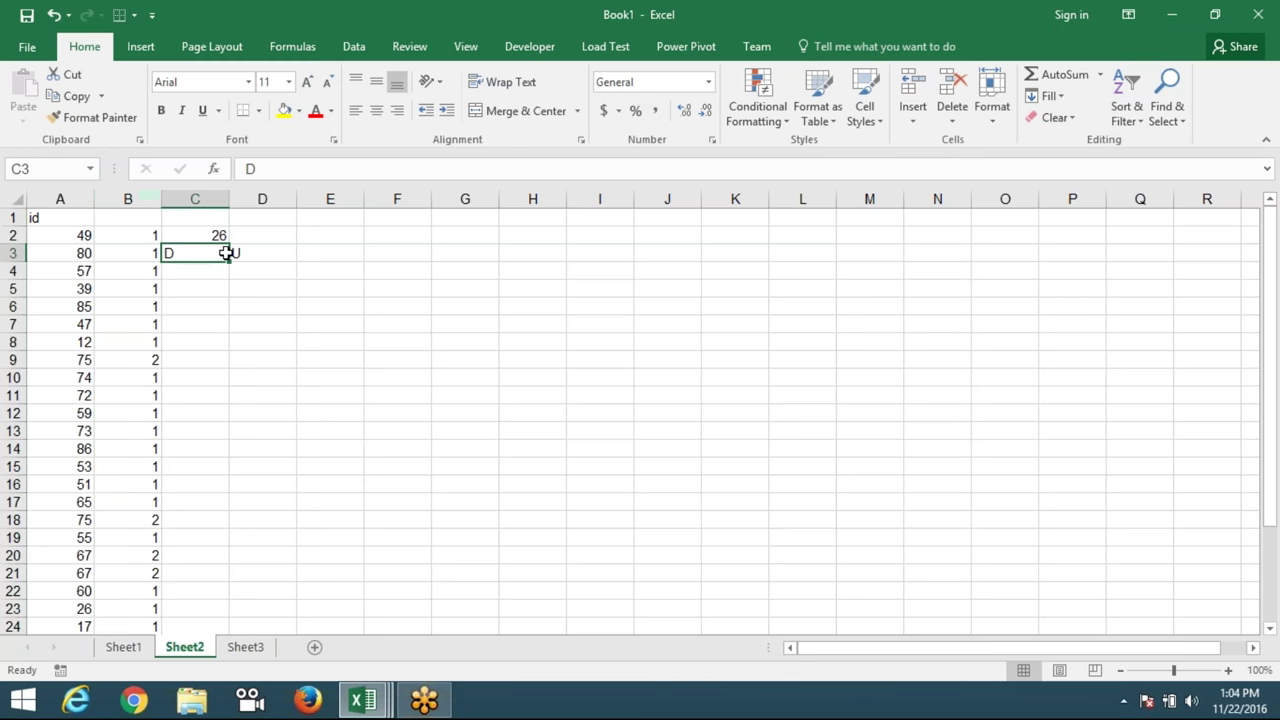
mouse_move(226, 257)
mouse_down()
mouse_move(295, 328)
mouse_move(360, 350)
mouse_up()
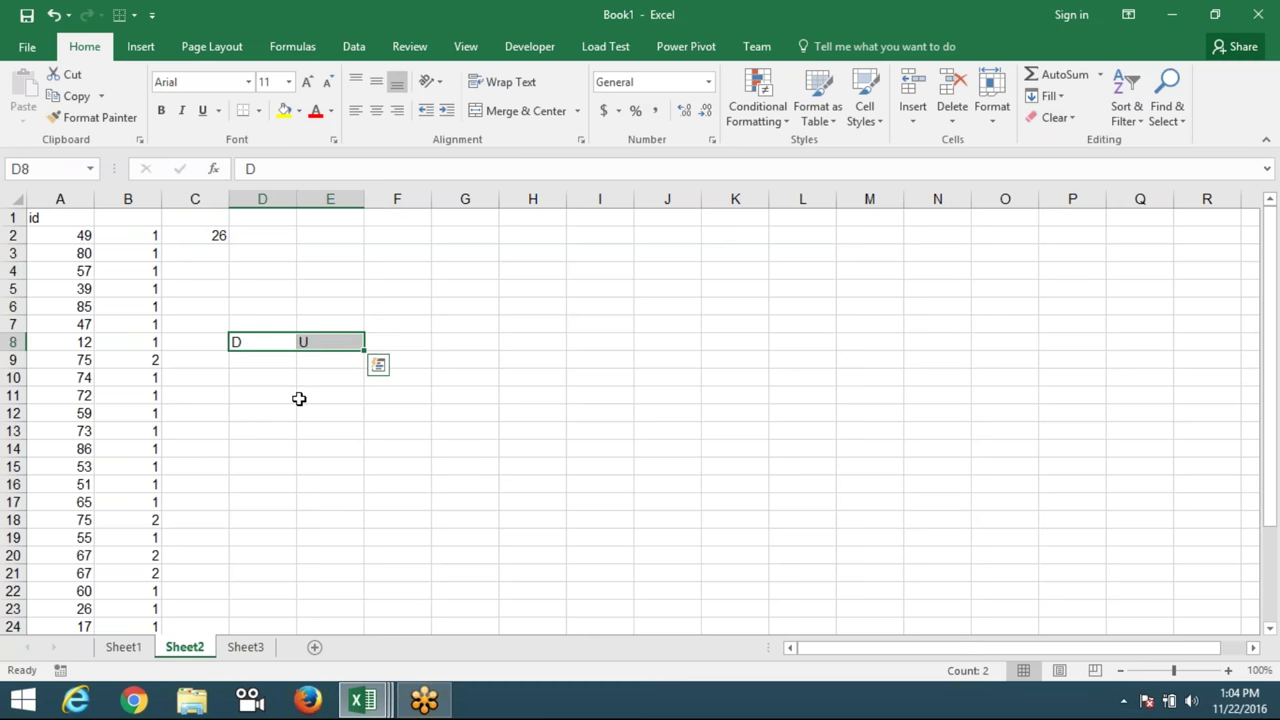
click(264, 374)
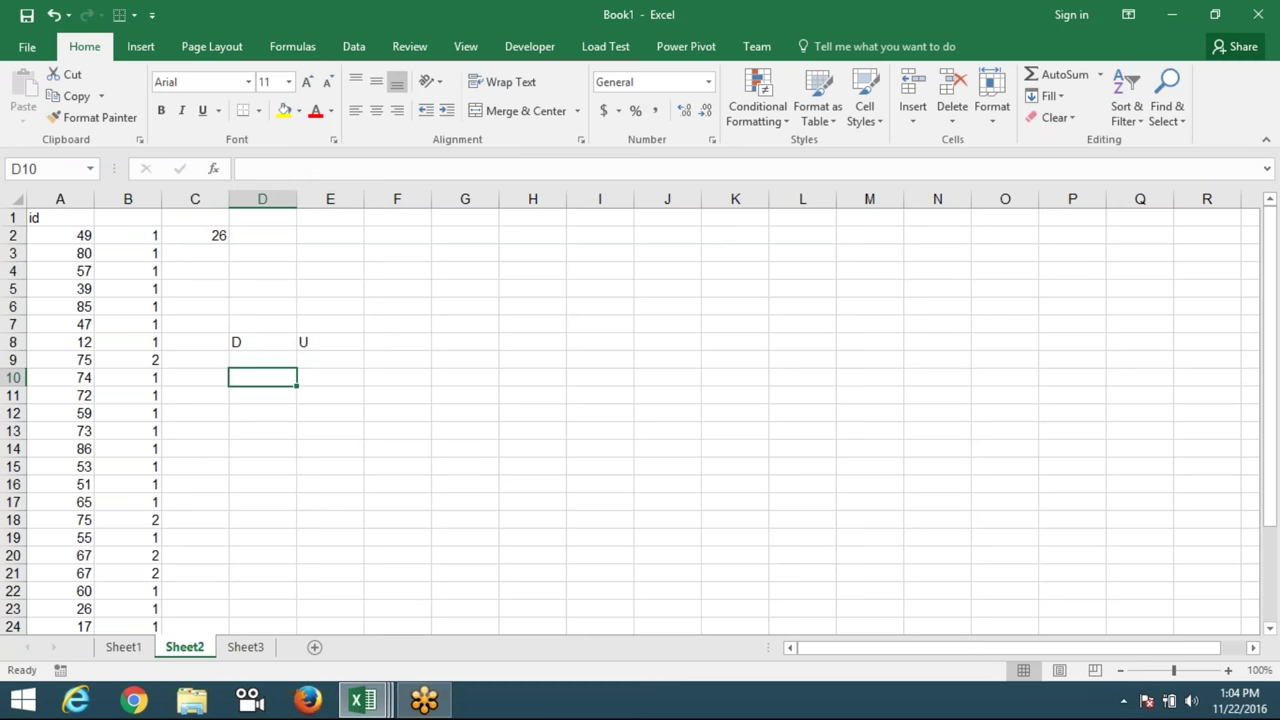
In D9, start a SUM formula containing COUNTIF(A2:A31,A2:A31) to count each id's occurrences.
click(288, 361)
text(=)
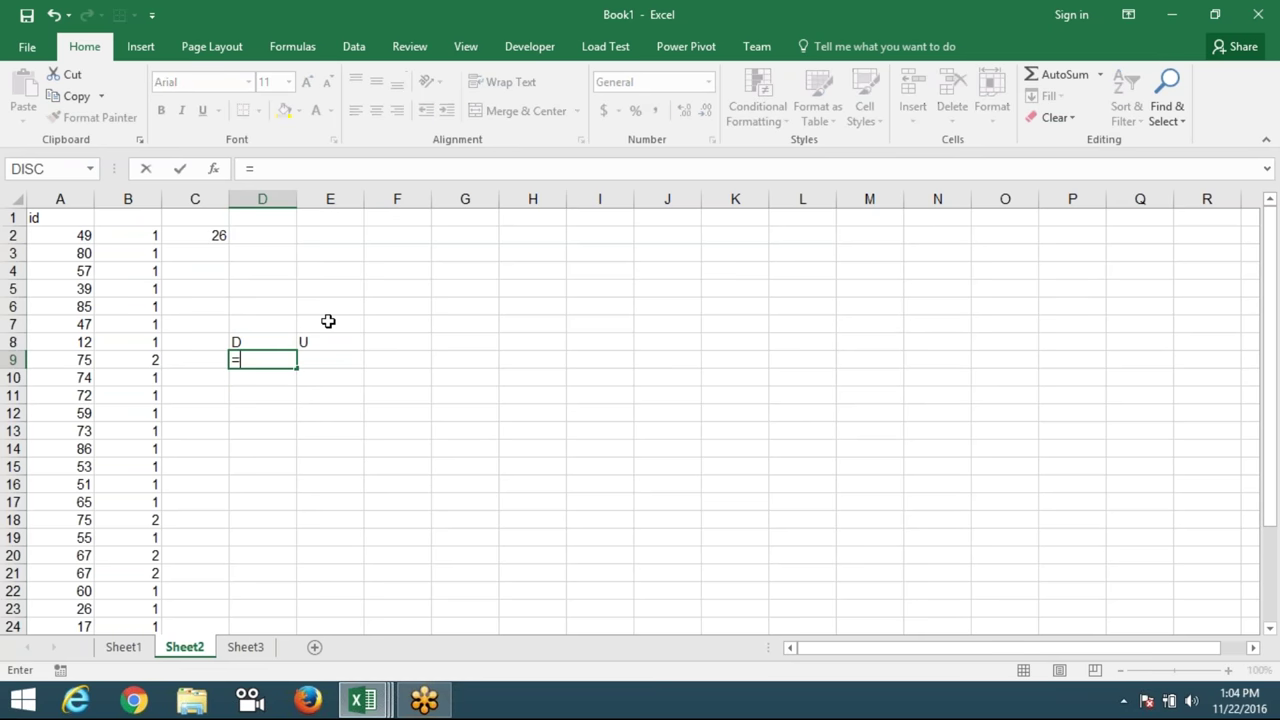
text(cou)
key(Down)
key(Down)
key(Down)
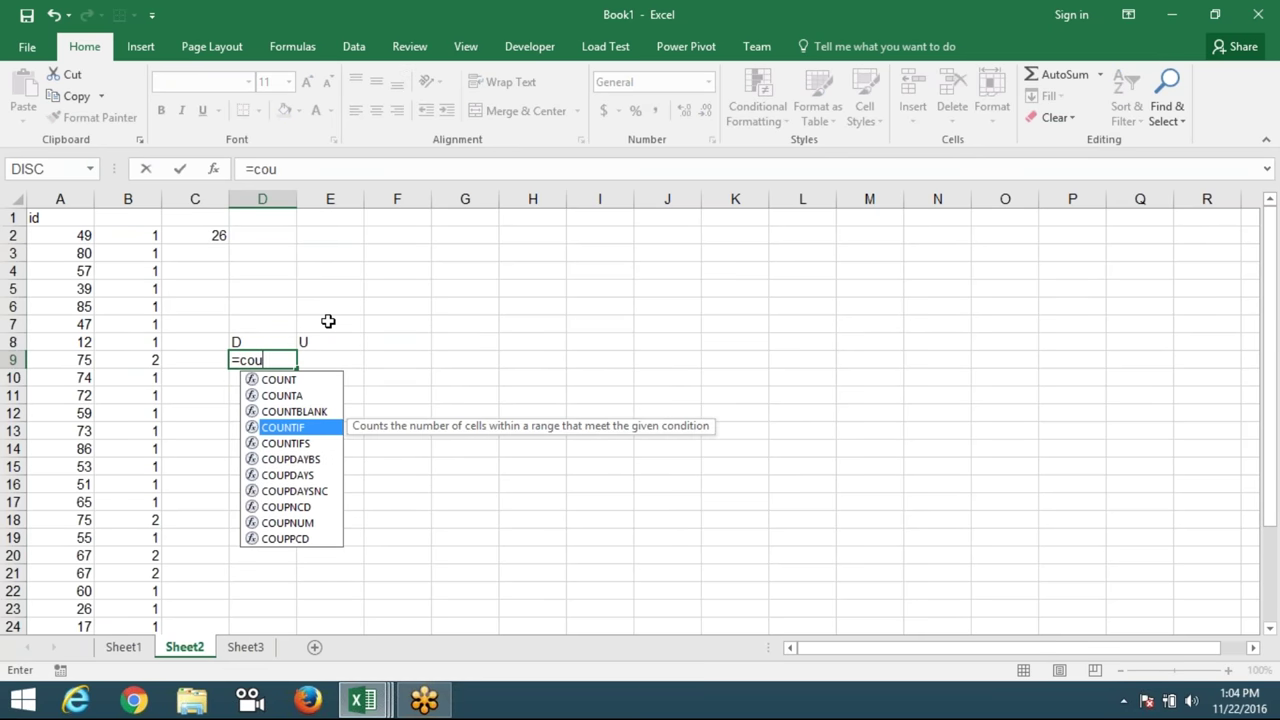
key(Escape)
key(Escape)
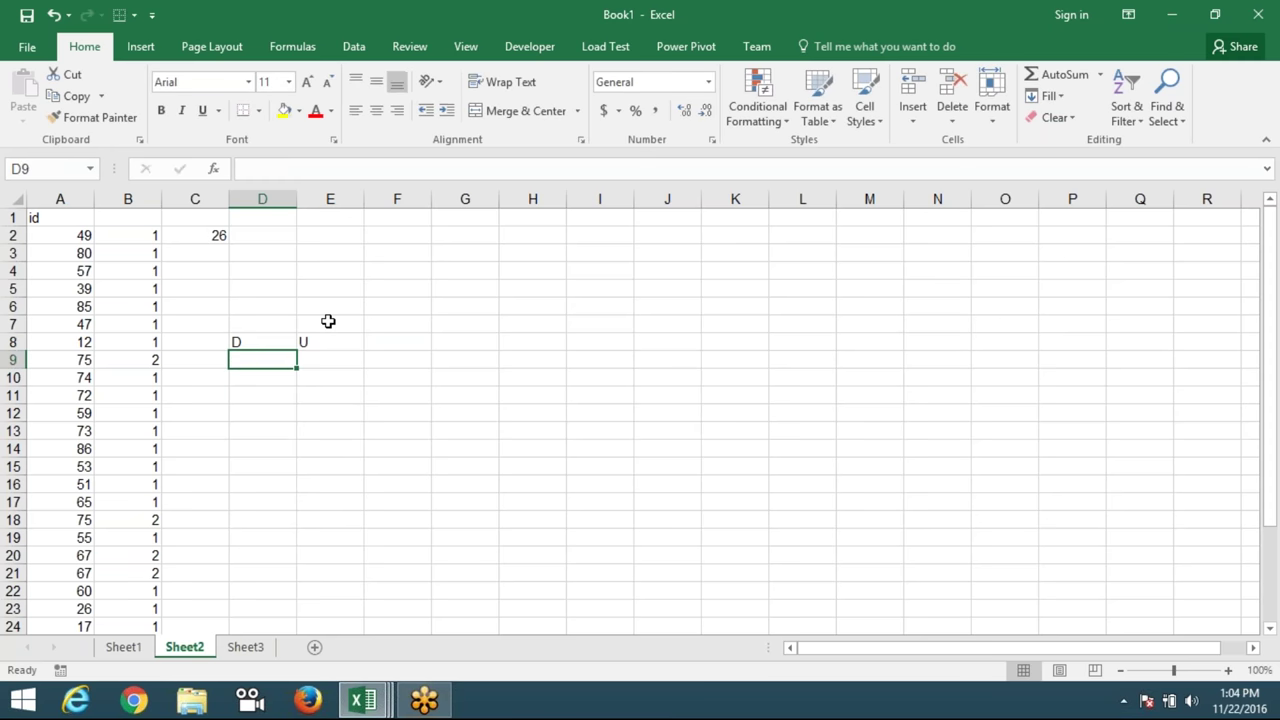
text(=sum)
key(Tab)
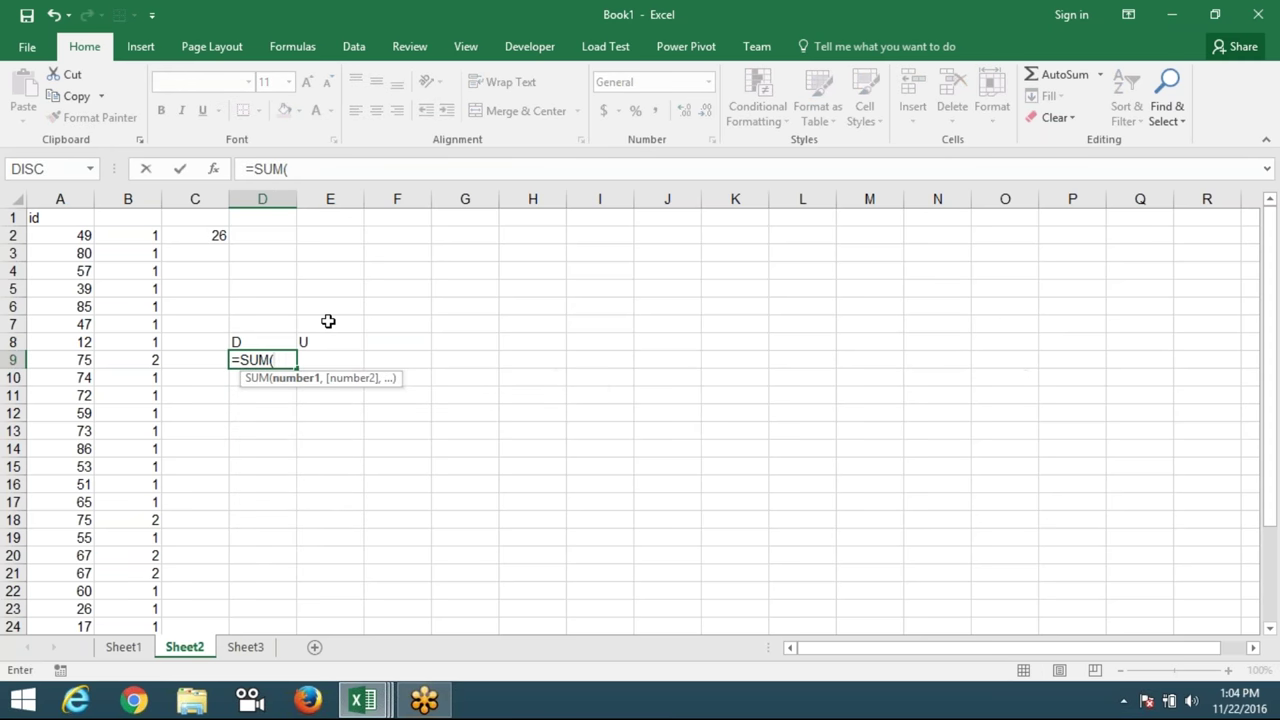
text(cou)
key(Down)
key(Down)
key(Down)
key(Tab)
click(80, 232)
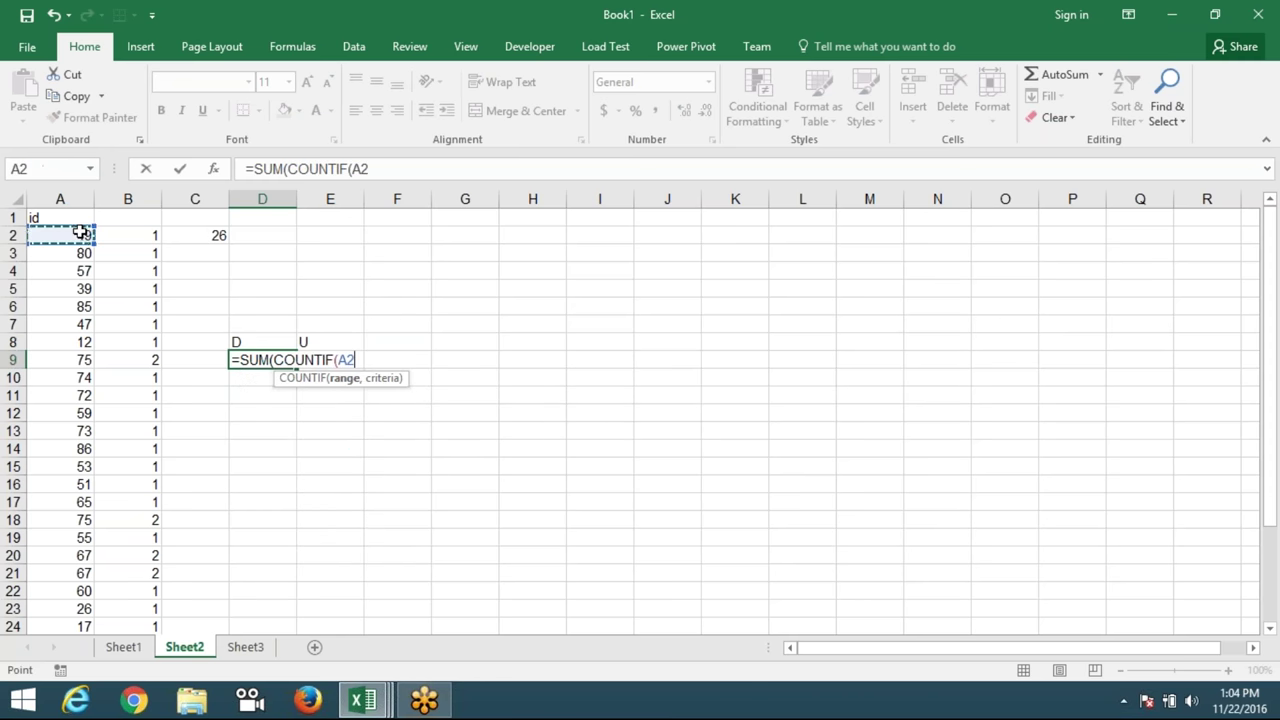
key(ctrl+shift+Down)
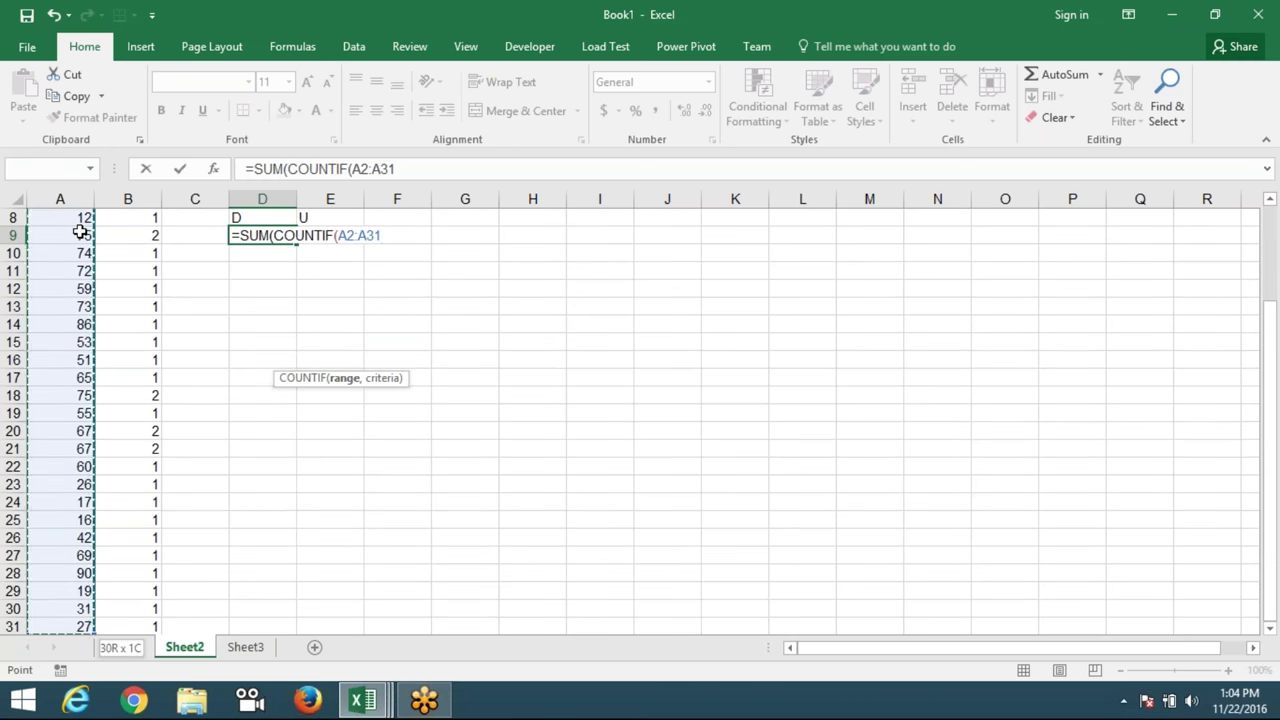
text(,)
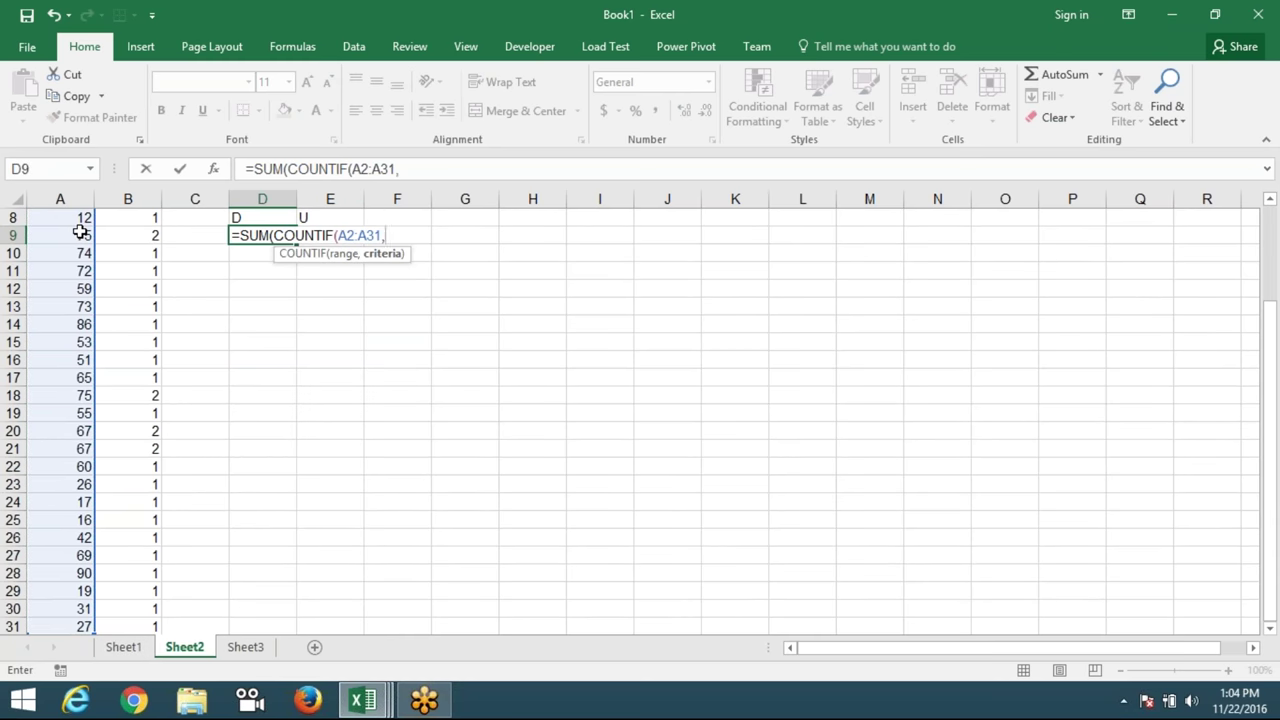
key(Up)
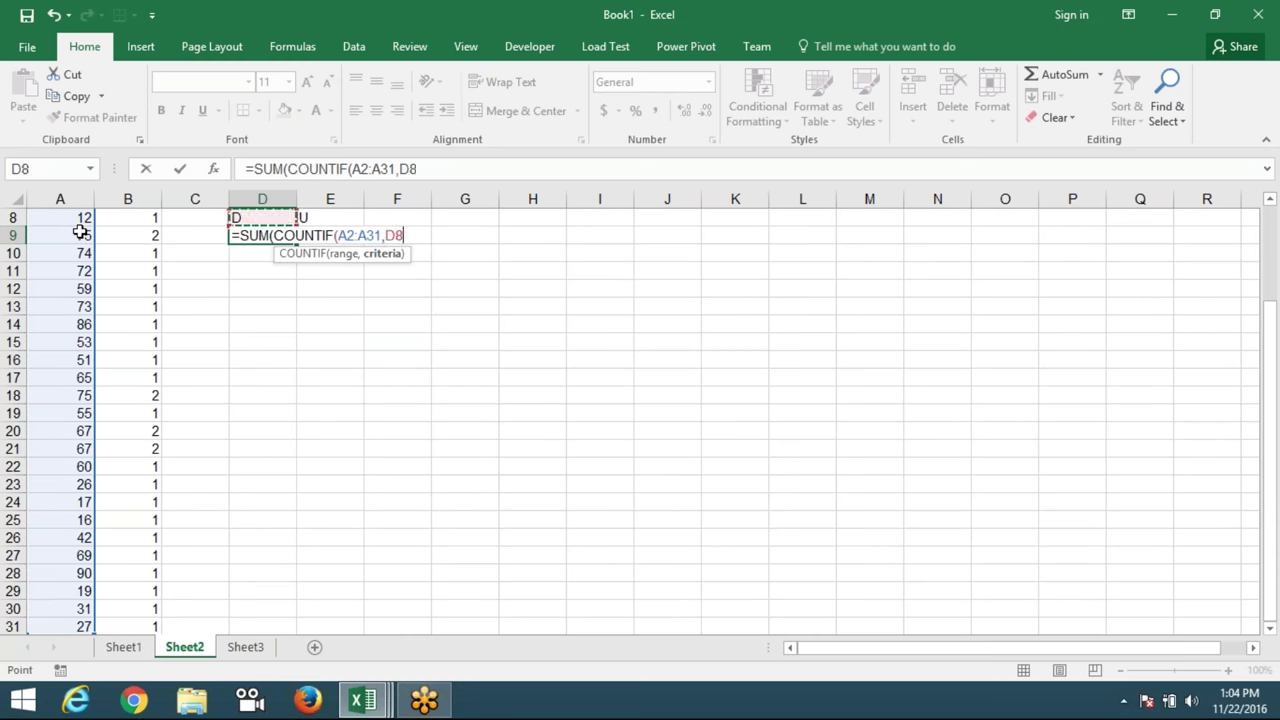
key(Up)
key(Up)
key(Up)
key(Up)
key(Left)
key(Left)
key(Left)
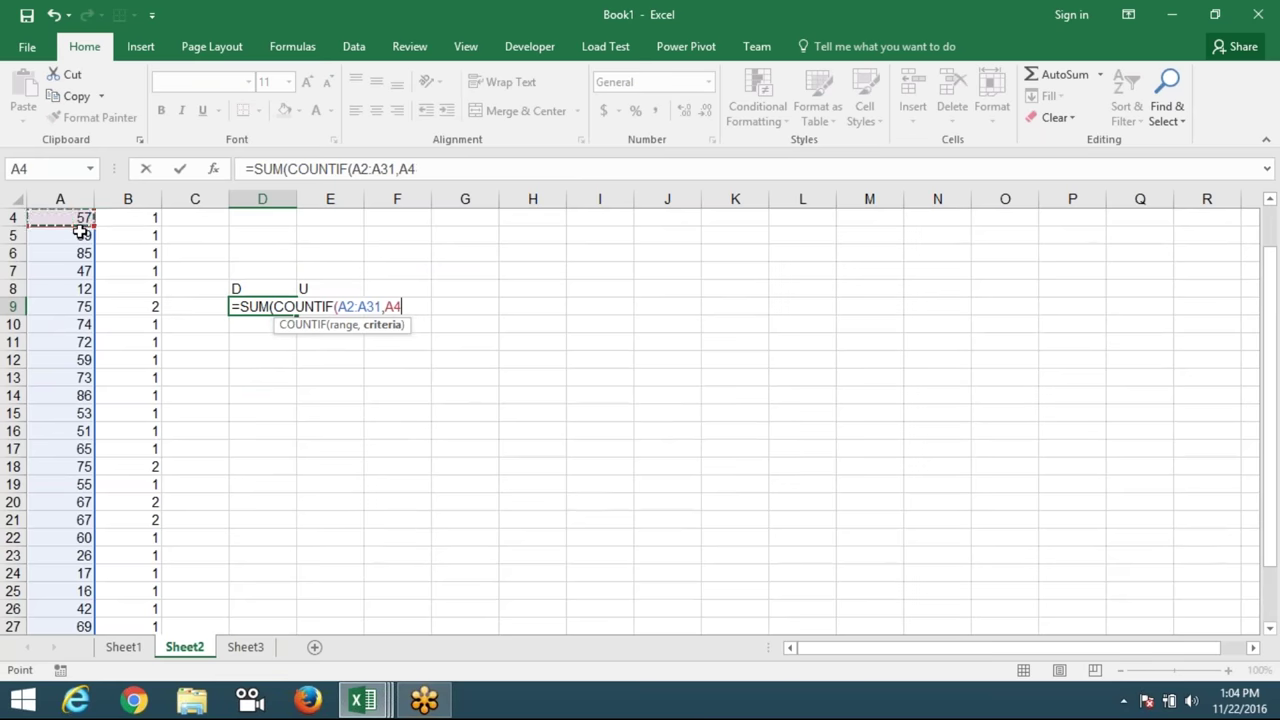
key(Up)
key(Up)
key(Up)
key(Down)
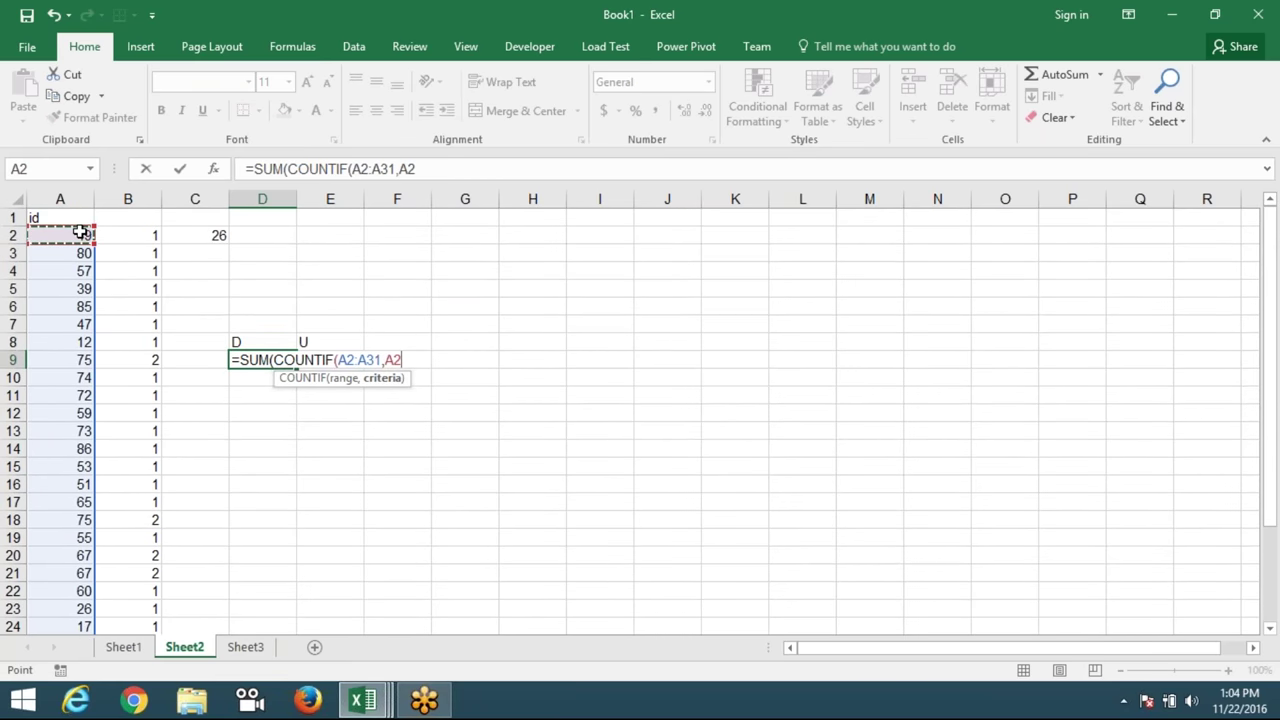
key(ctrl+shift+Down)
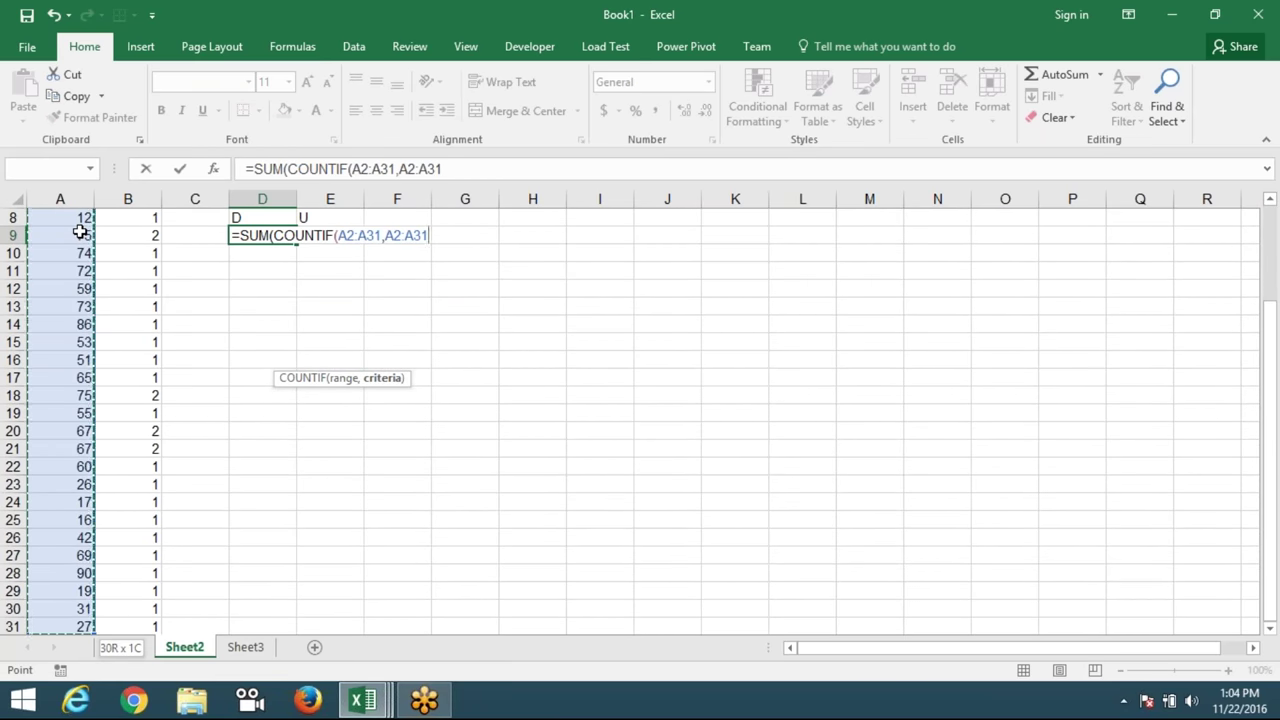
text())
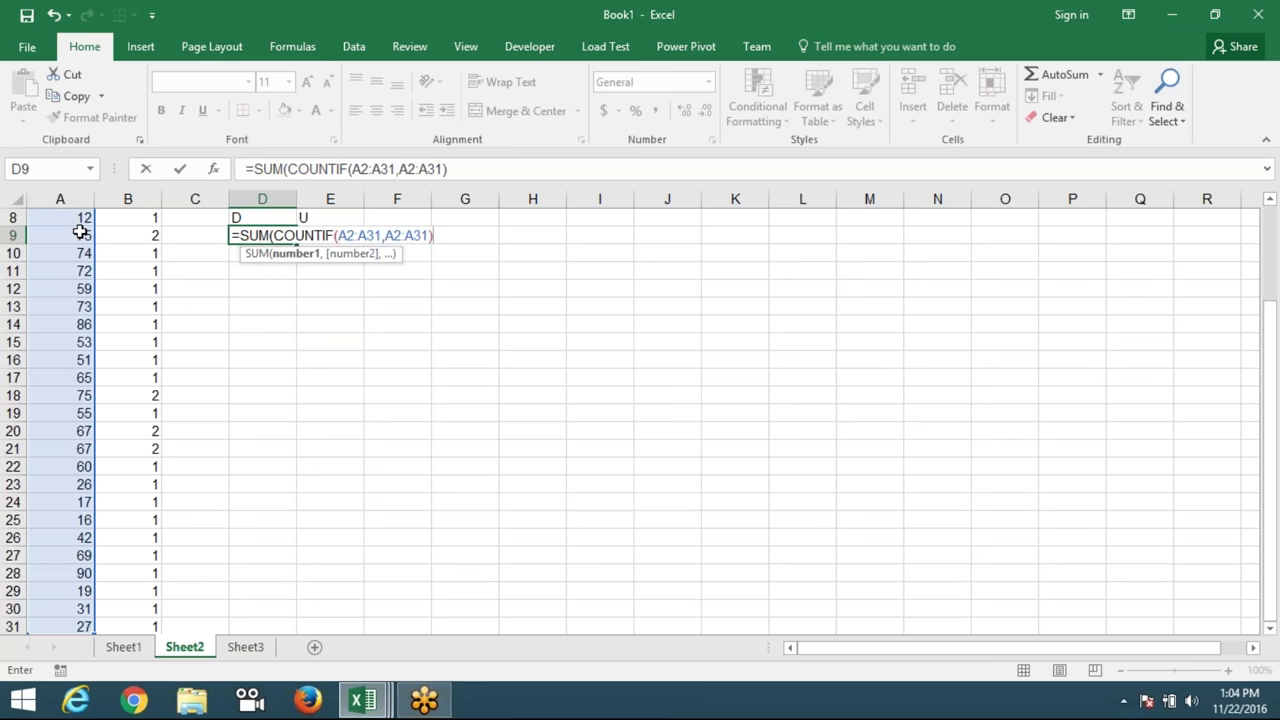
Complete it as =SUM(IF(COUNTIF(A2:A31,A2:A31)>1,1)) and array-enter it with Ctrl+Shift+Enter, returning 4.
text(>)
click(288, 169)
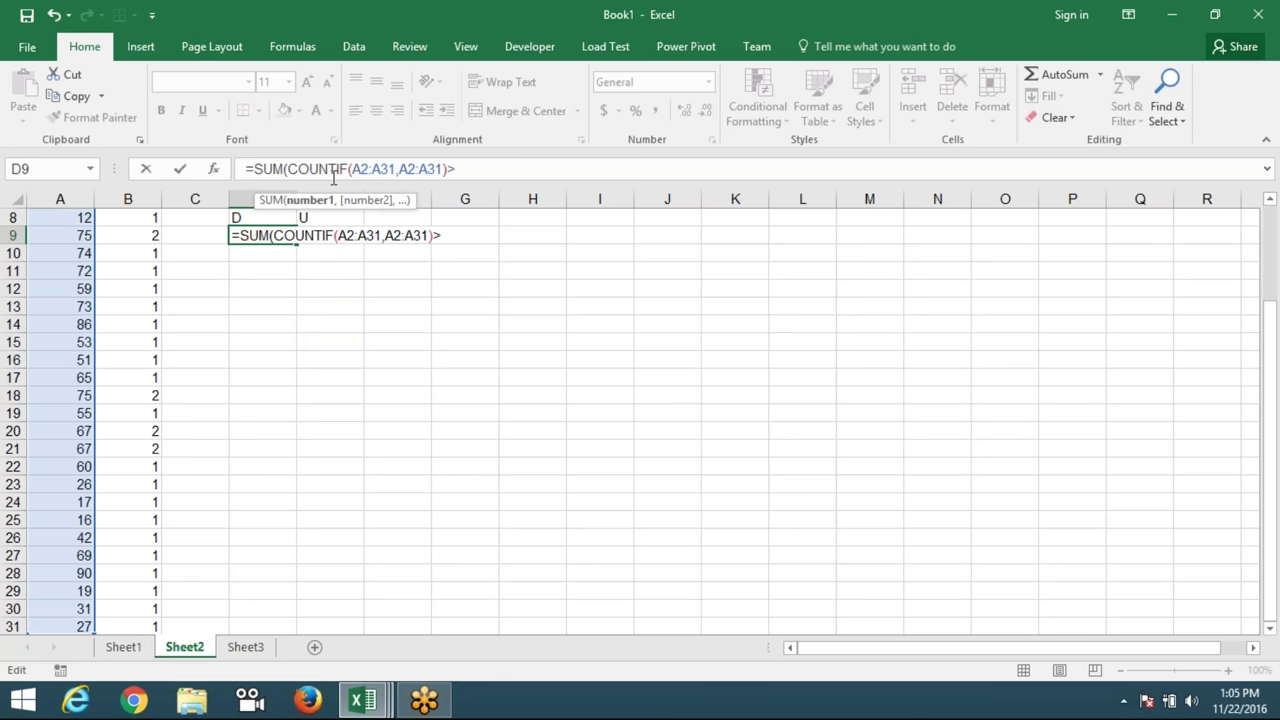
text(IF()
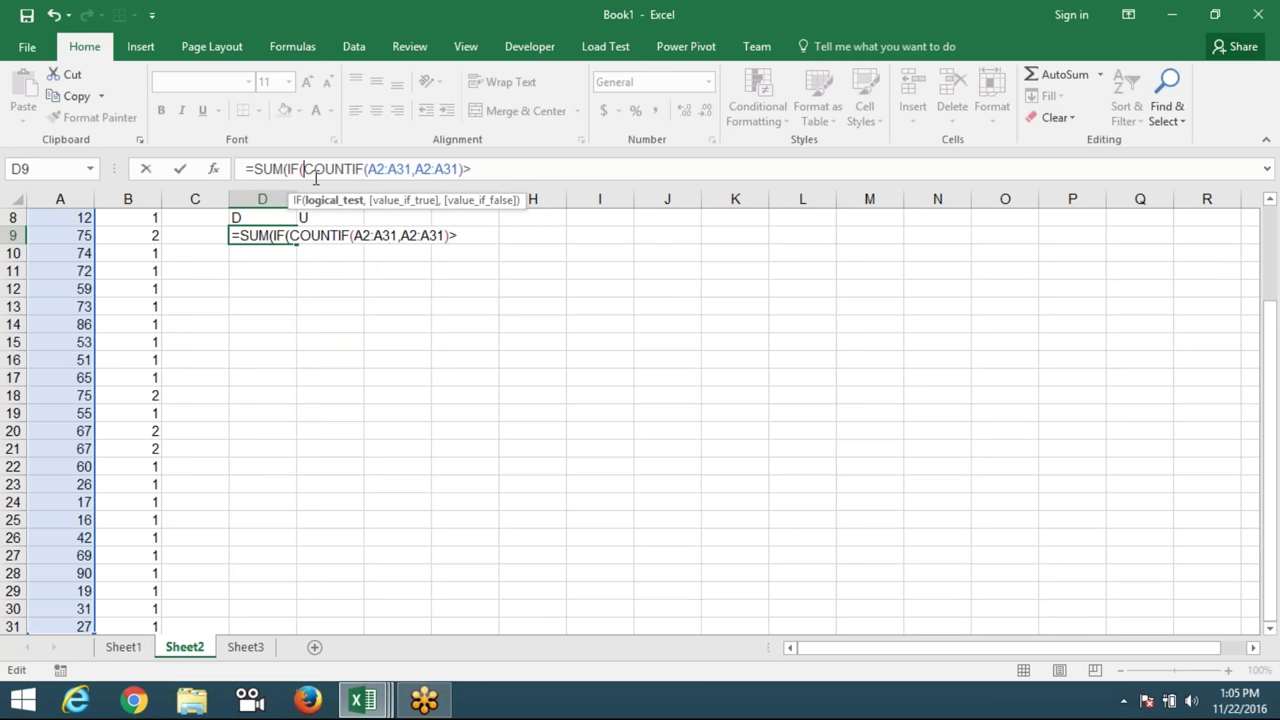
click(497, 171)
text(1)
text(,1)
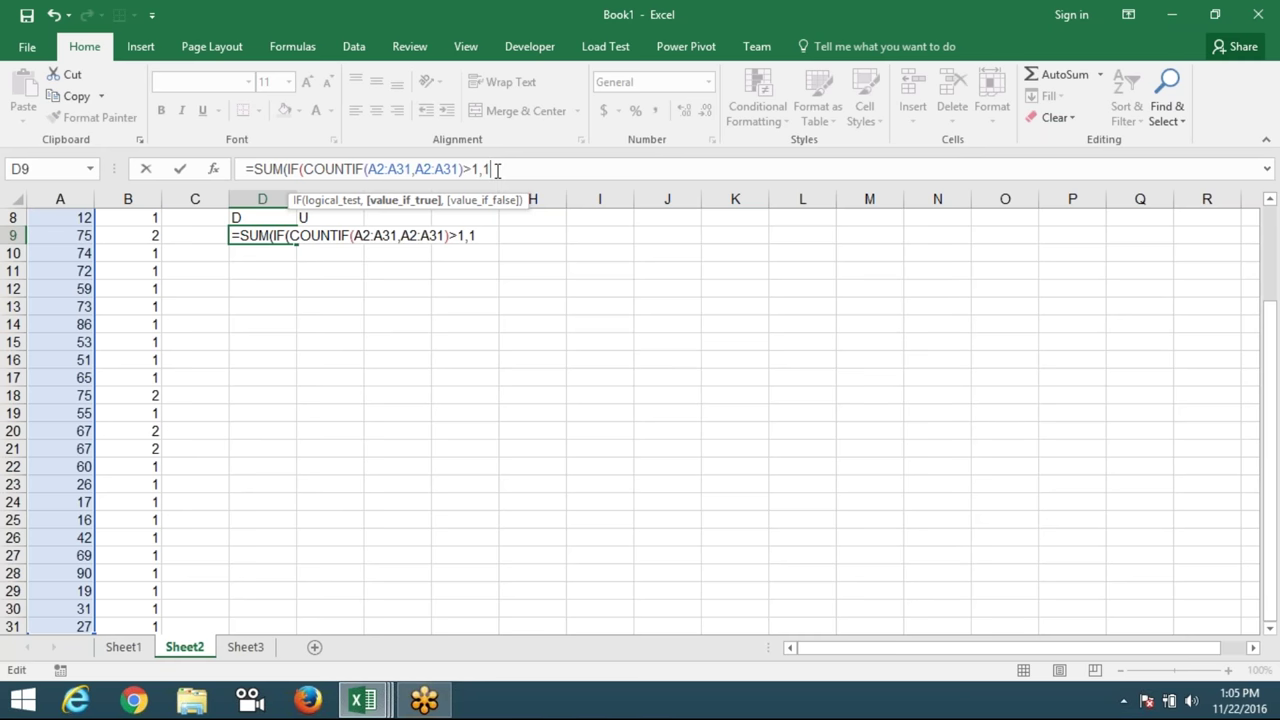
key(ctrl+shift+Return)
key(Return)
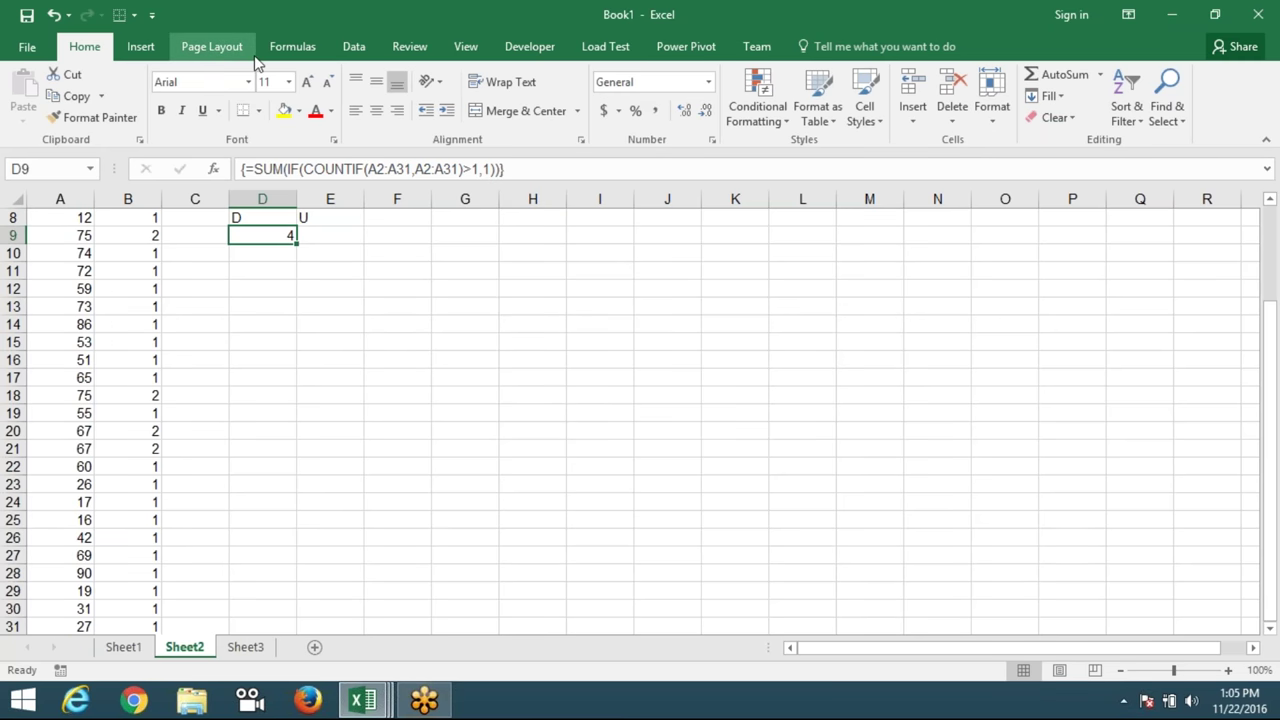
Launch Evaluate Formula on D9's array formula from the formula auditing tools.
click(352, 48)
click(298, 50)
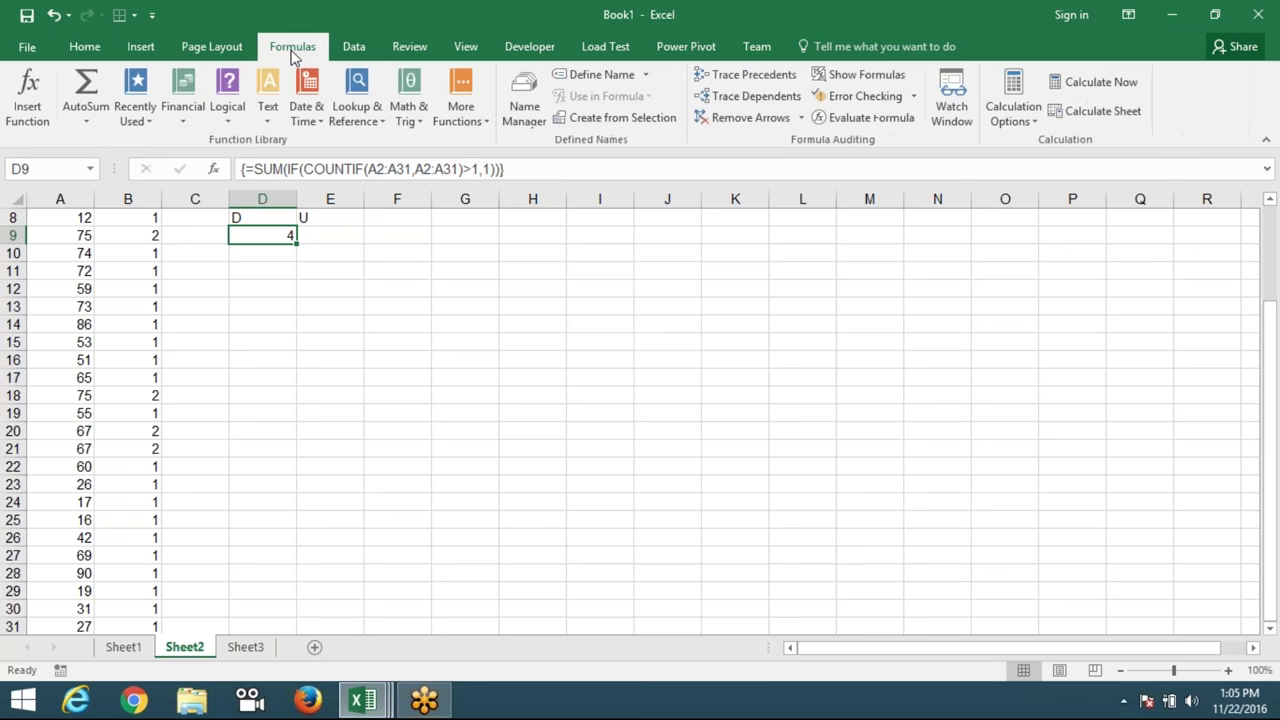
click(870, 118)
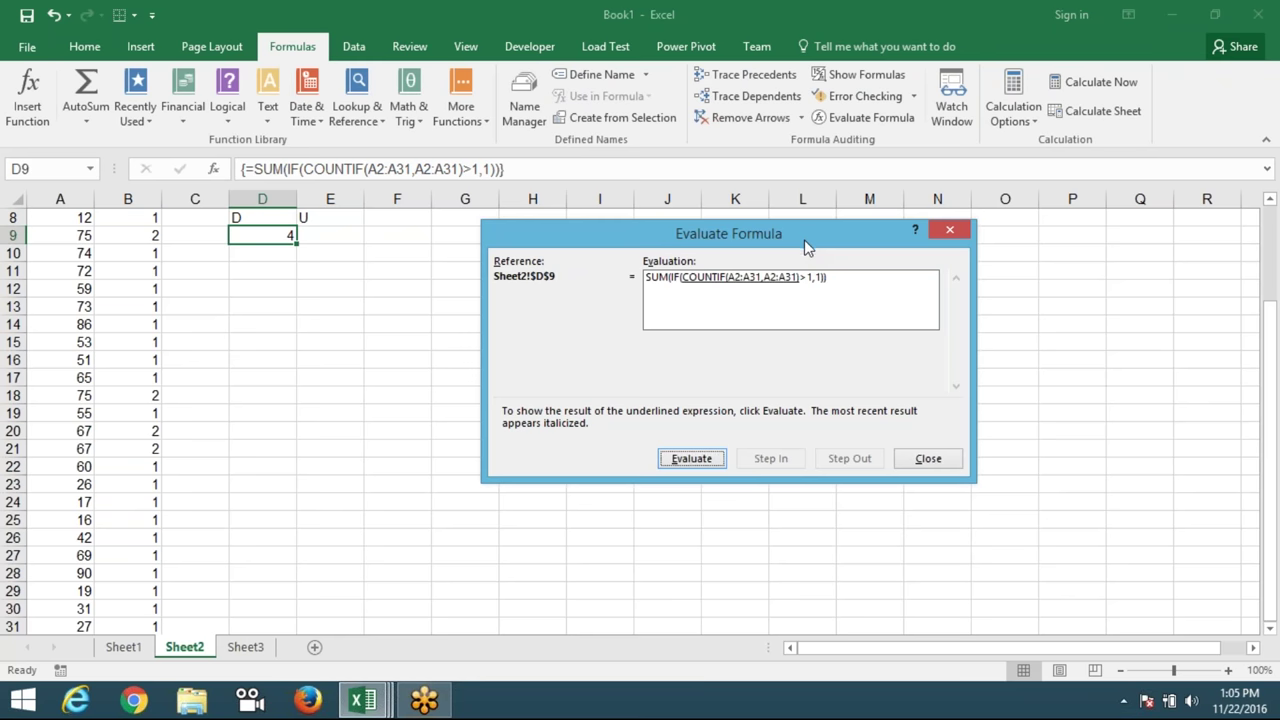
Evaluate D9 through per-id counts, TRUE/FALSE tests and 1s to the total 4, then close.
click(707, 467)
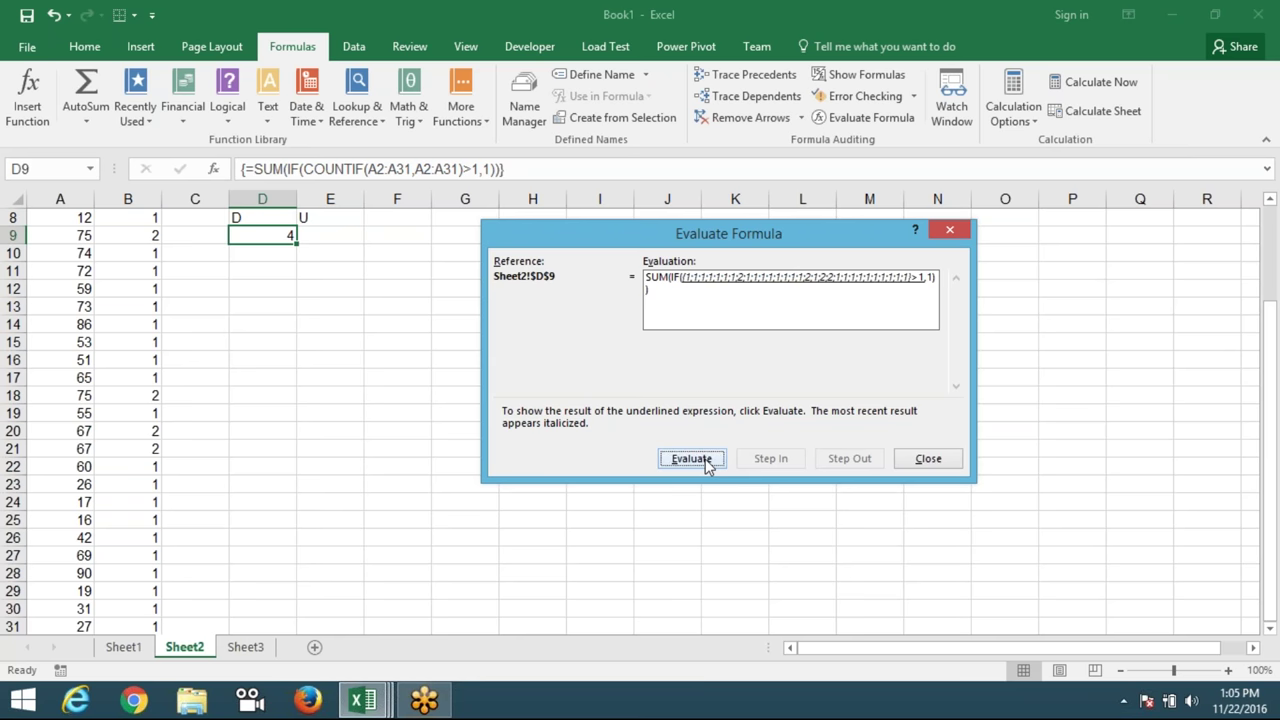
click(706, 466)
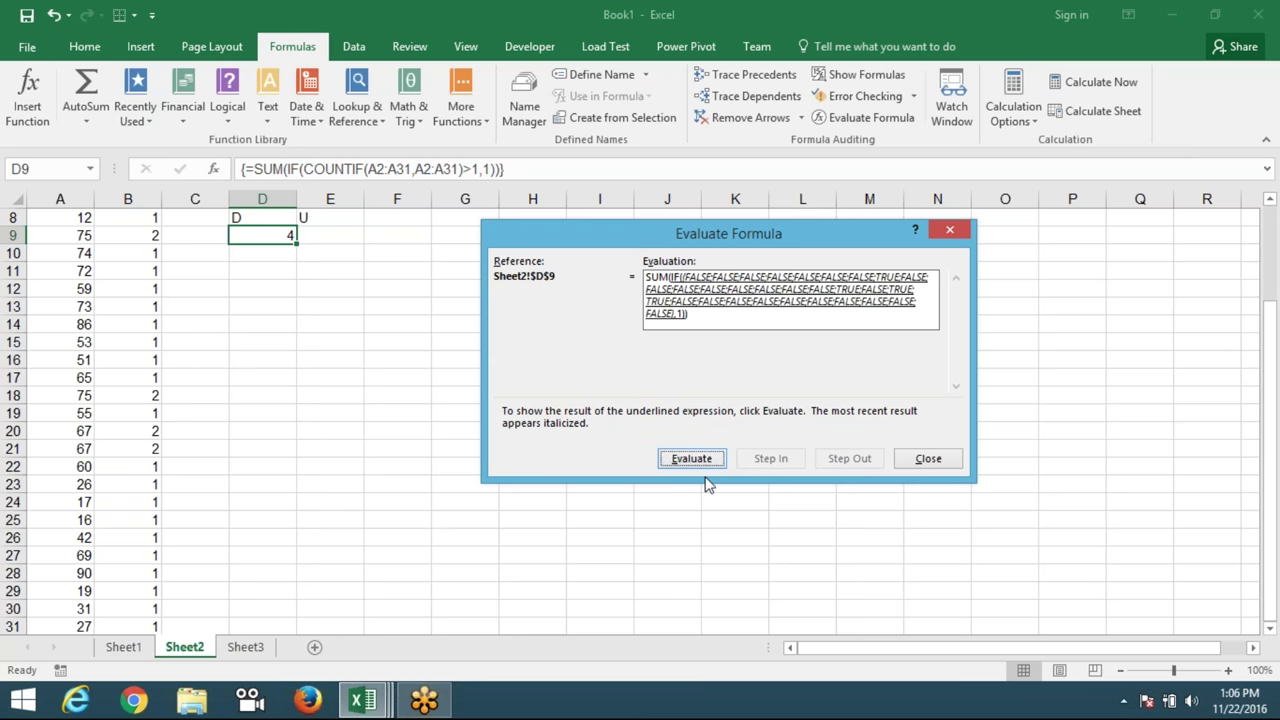
click(707, 468)
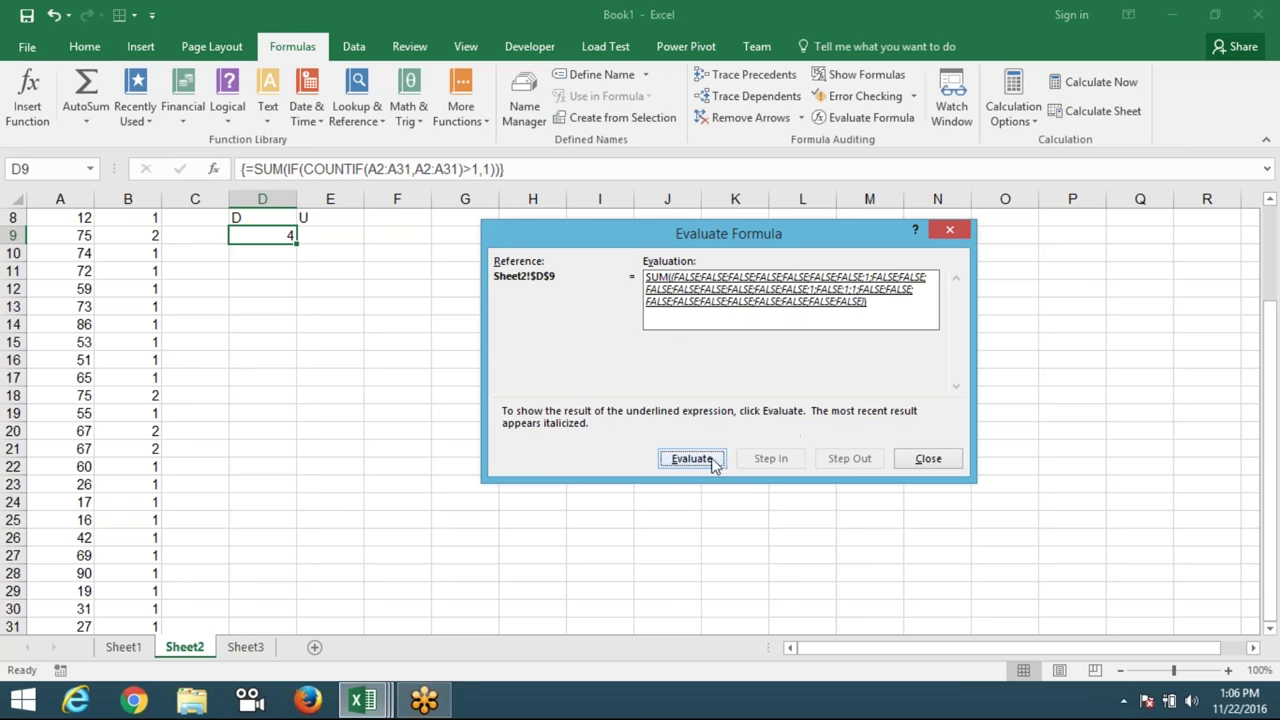
click(714, 463)
click(928, 462)
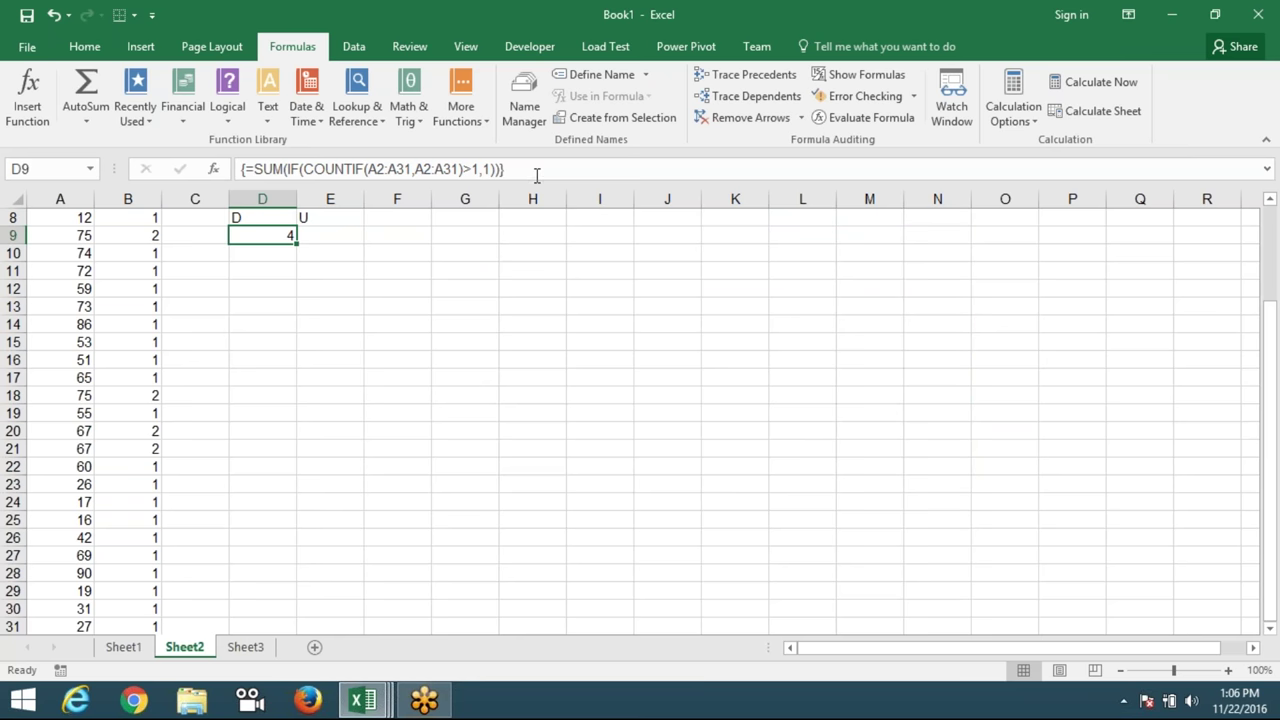
Copy D9's formula into E9, change >1 to =1, and array-enter it to get 26.
drag(530, 170, 3, 160)
key(ctrl+c)
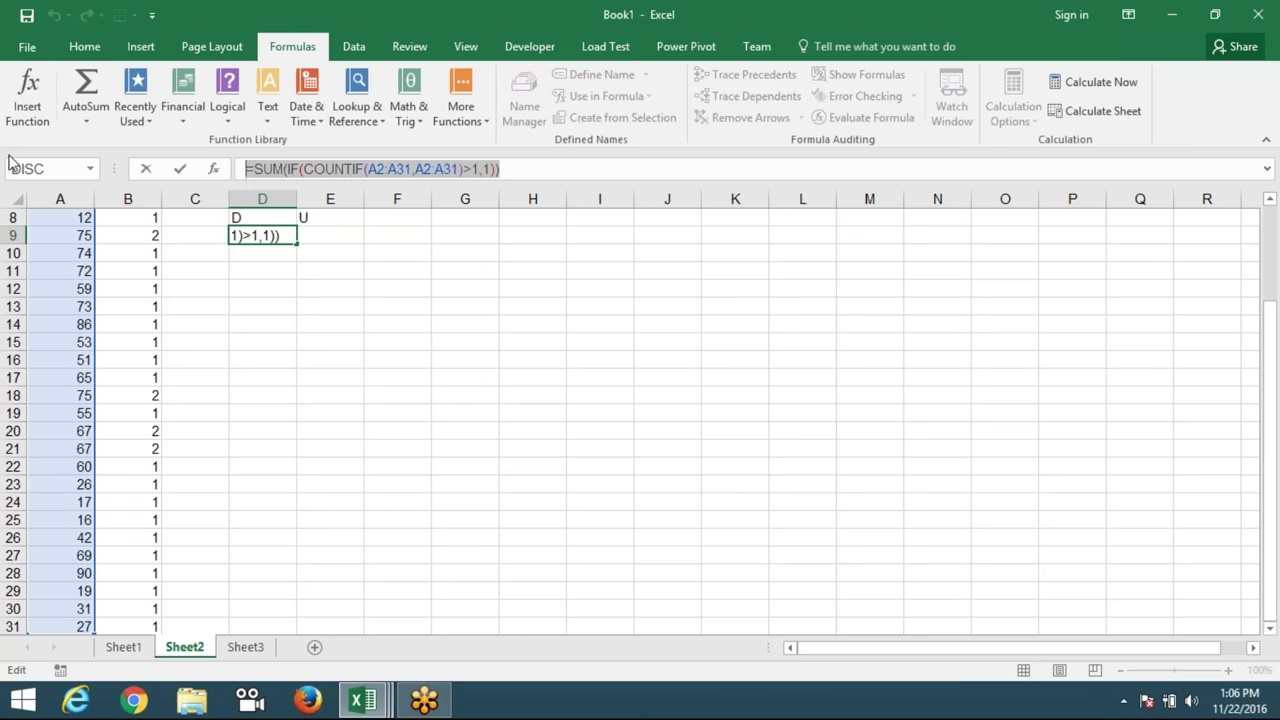
key(ctrl+shift+Return)
click(318, 238)
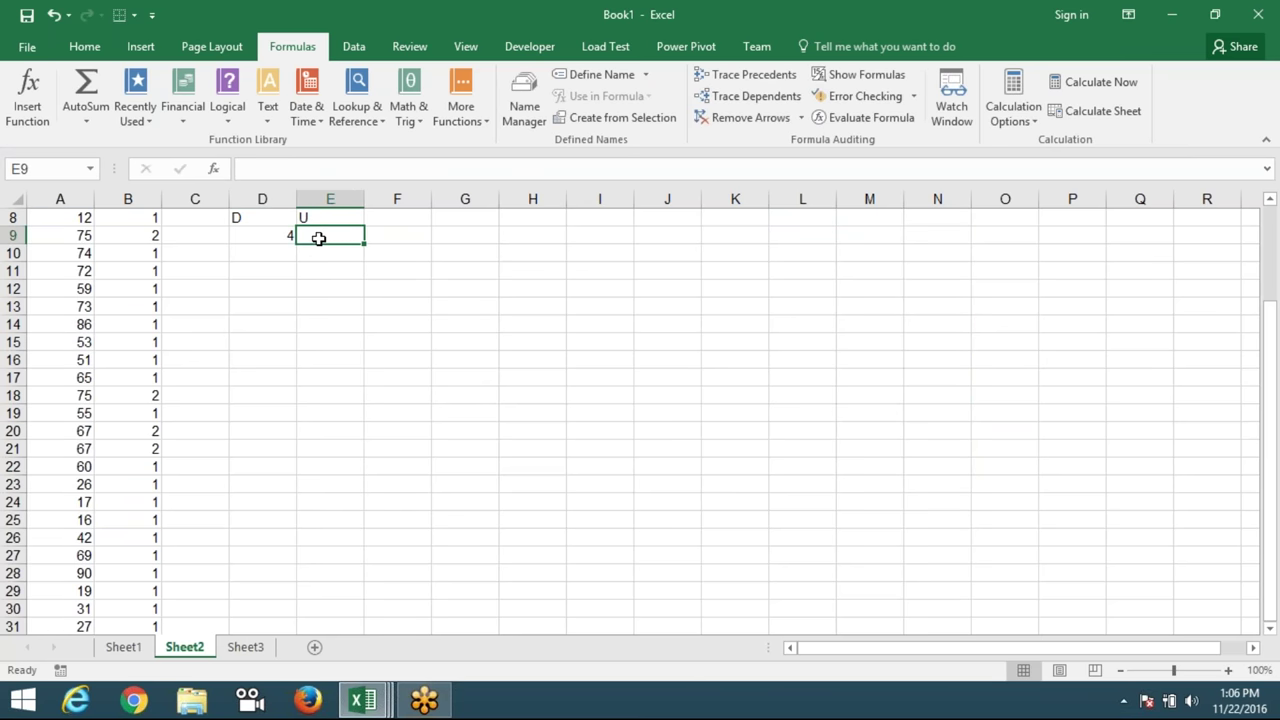
text(=)
key(ctrl+v)
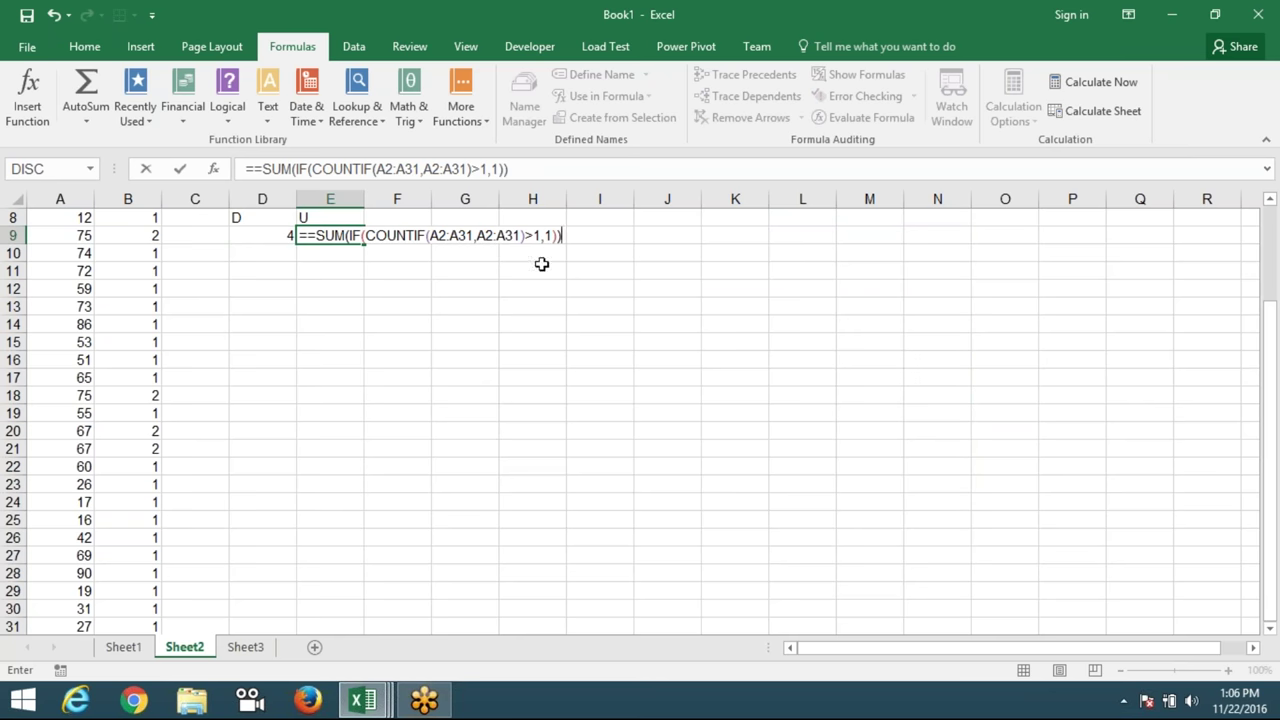
click(540, 236)
key(BackSpace)
text(=)
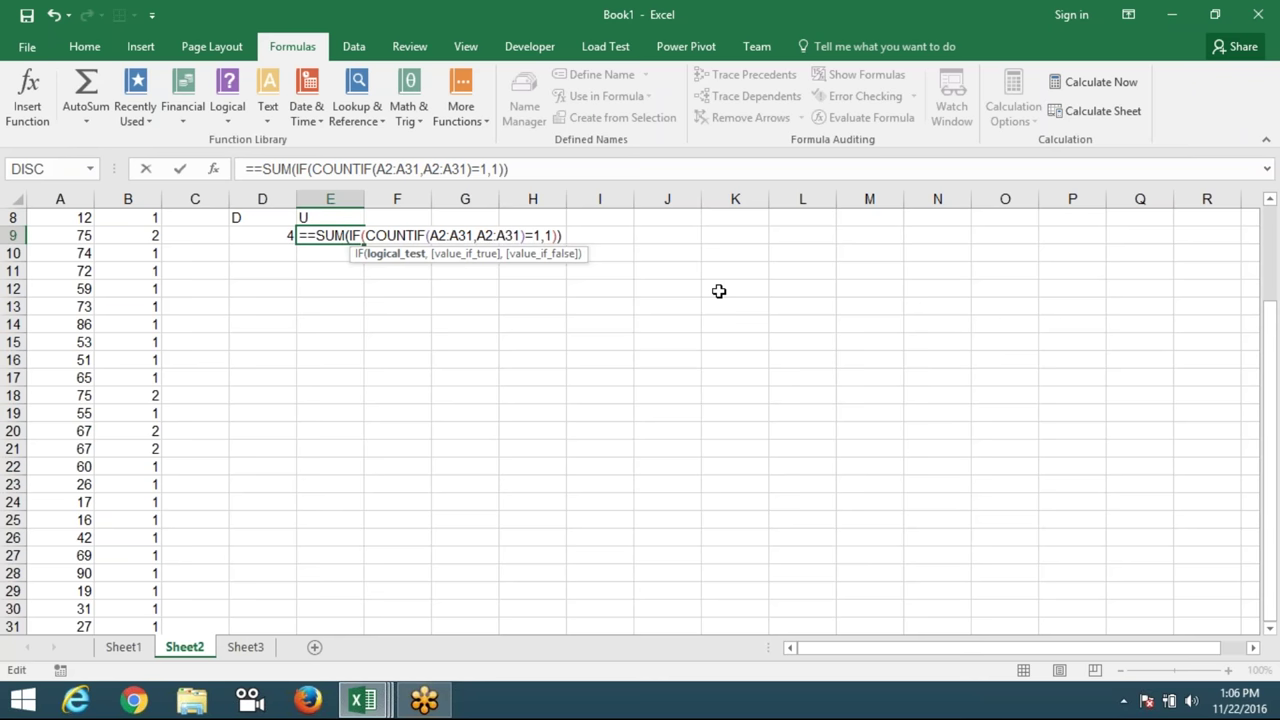
key(ctrl+shift+Return)
key(Return)
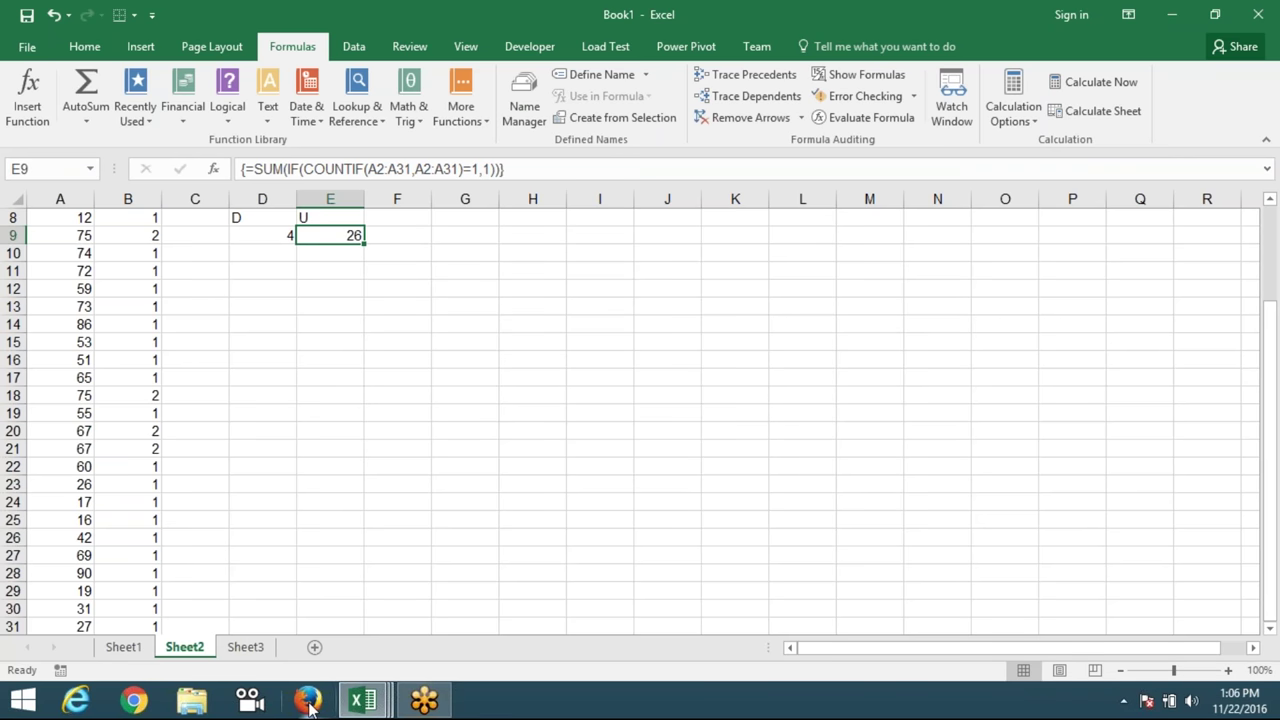
On Sheet3, add date and sales headers and fill daily dates from 1/1 down column A.
click(248, 648)
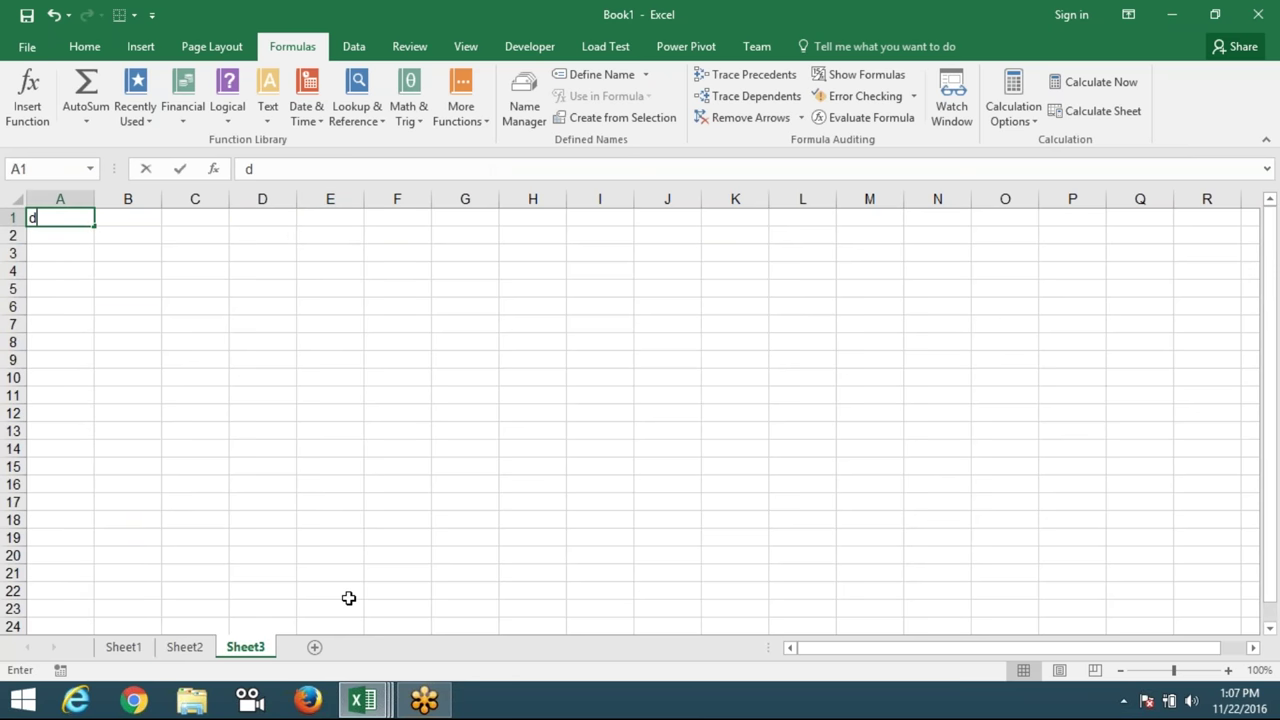
text(date)
key(Tab)
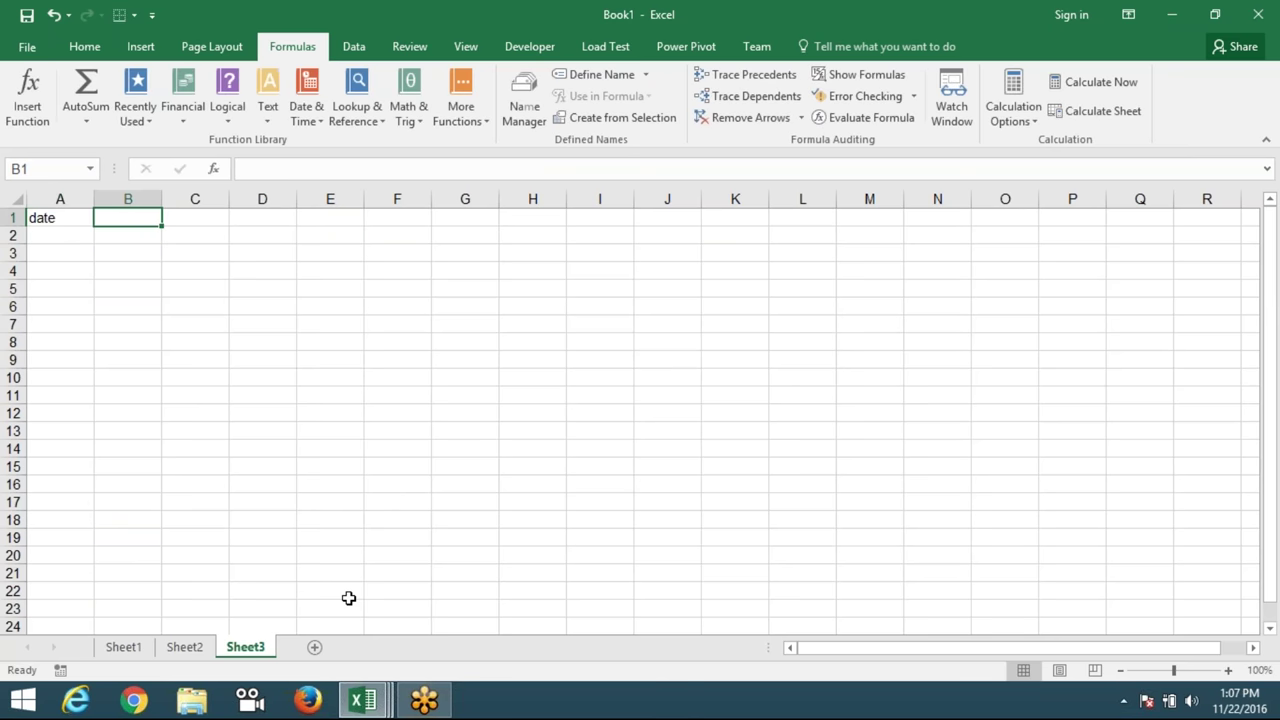
text(sales)
key(Return)
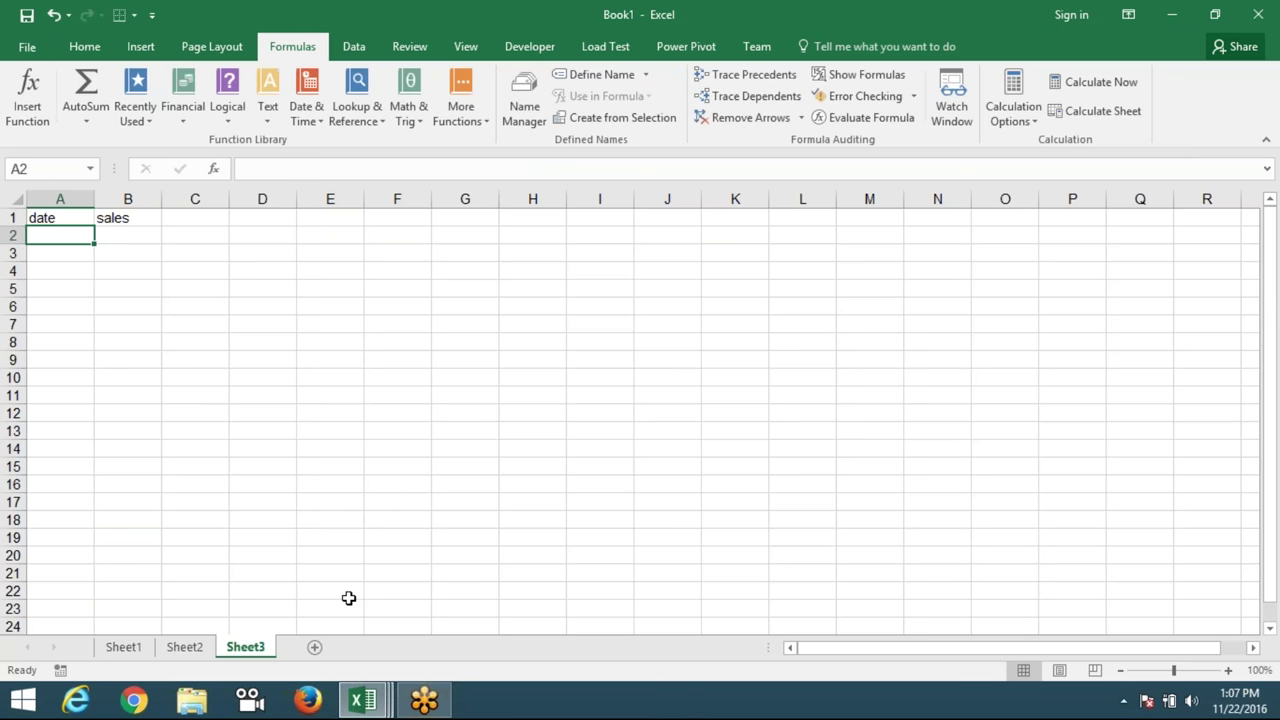
text(1/1)
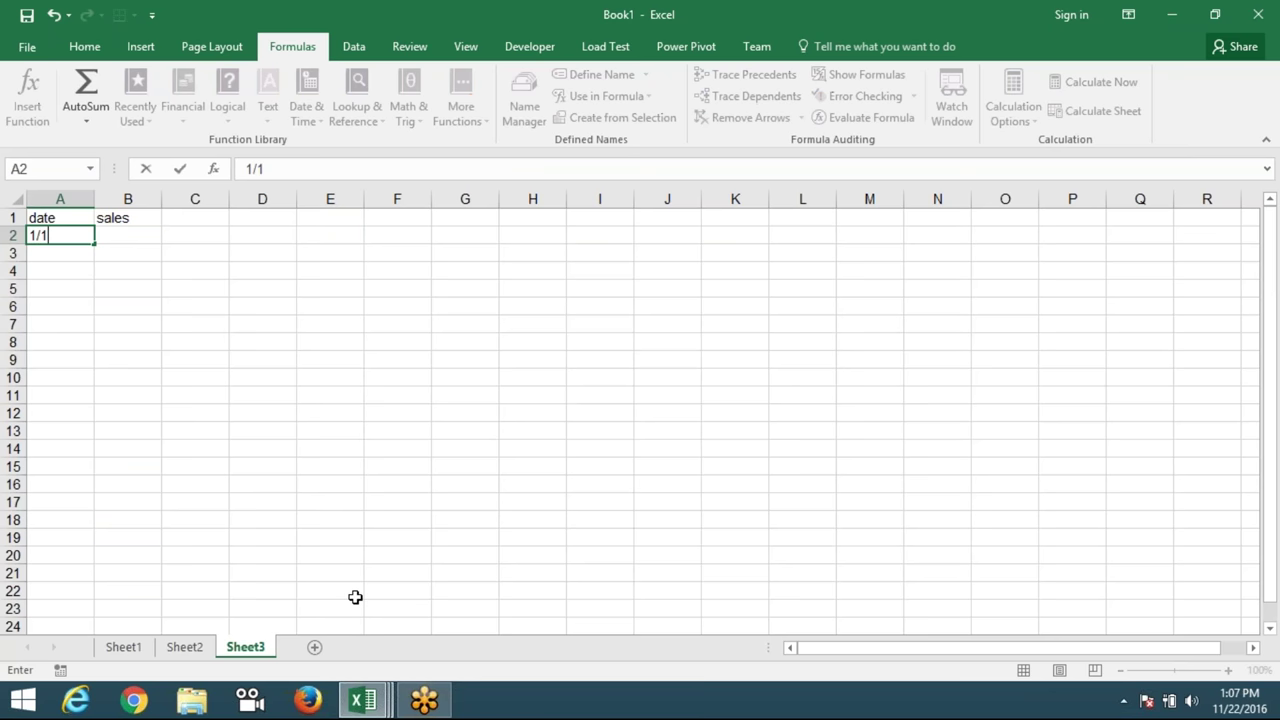
key(Return)
click(63, 238)
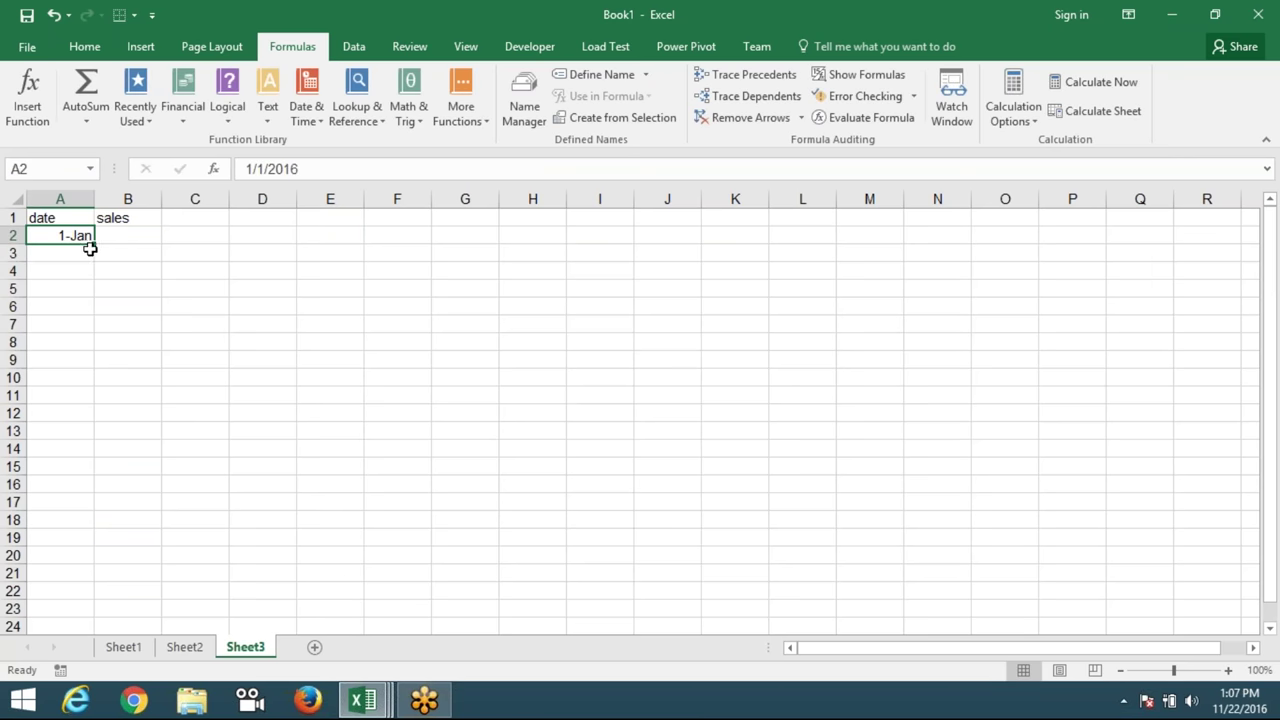
drag(95, 244, 95, 612)
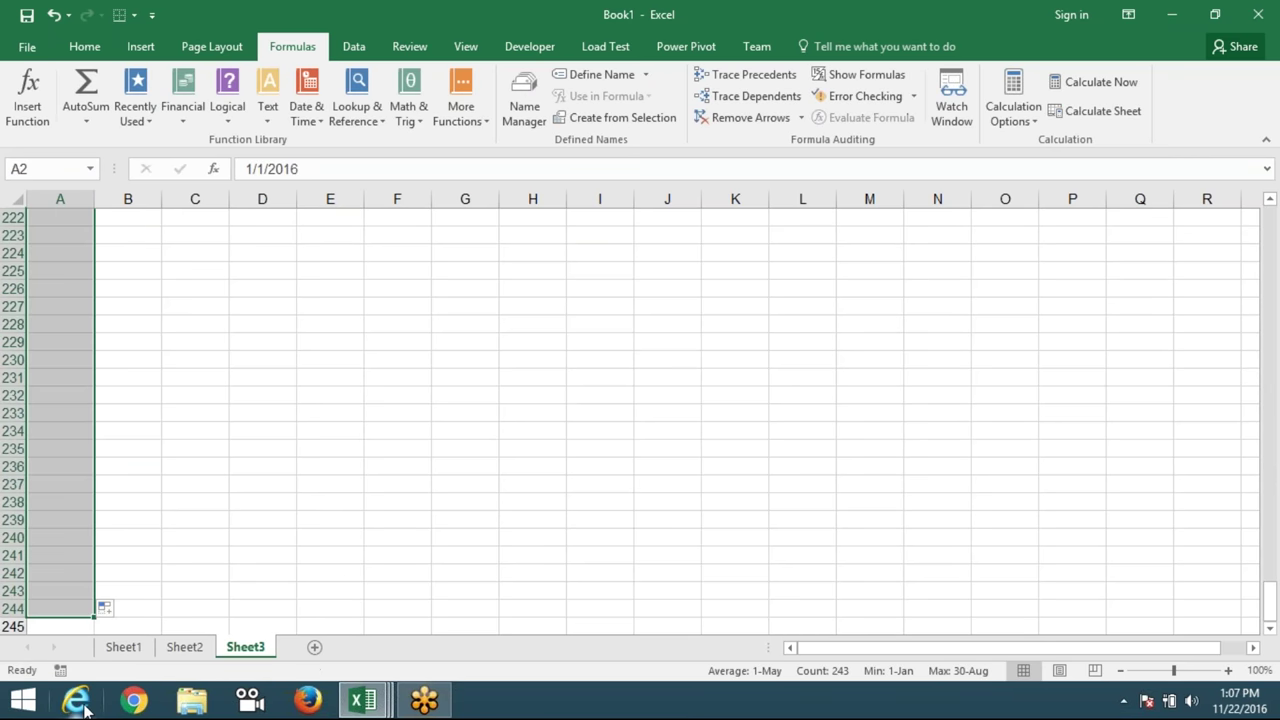
Fill the sales column with =RANDBETWEEN(10,90) beside every date.
key(ctrl+Home)
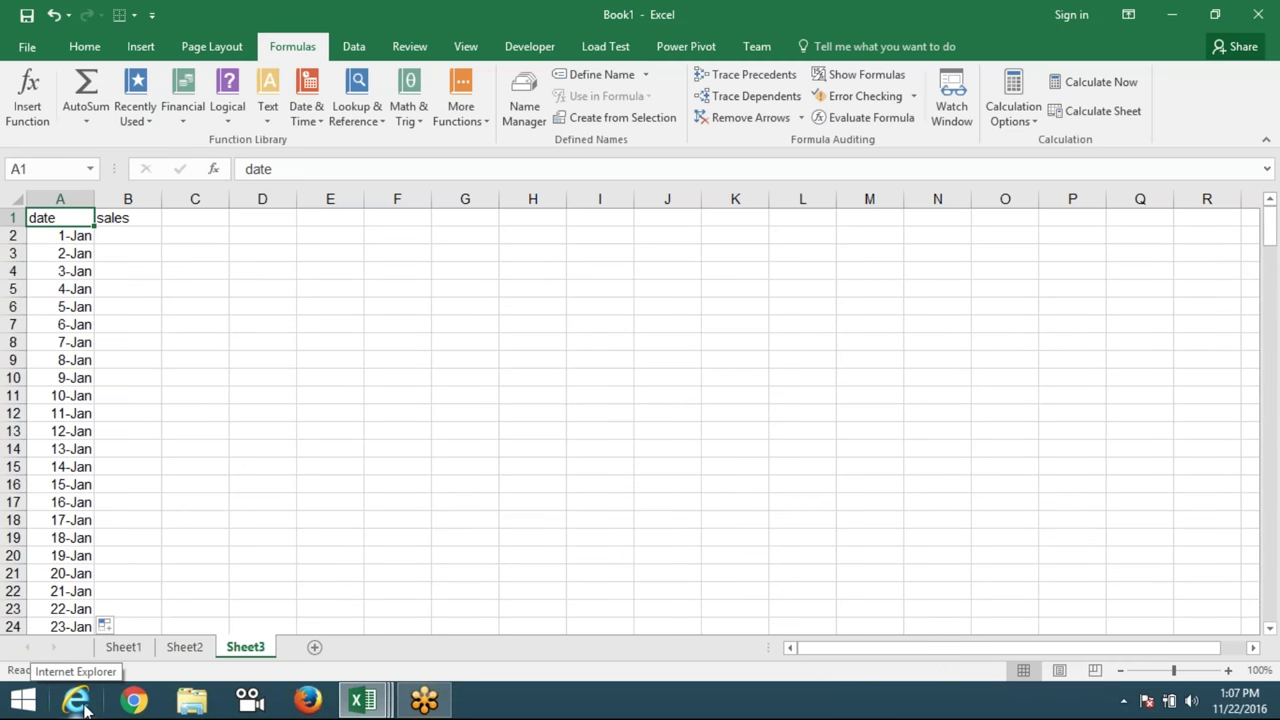
key(Right)
key(Down)
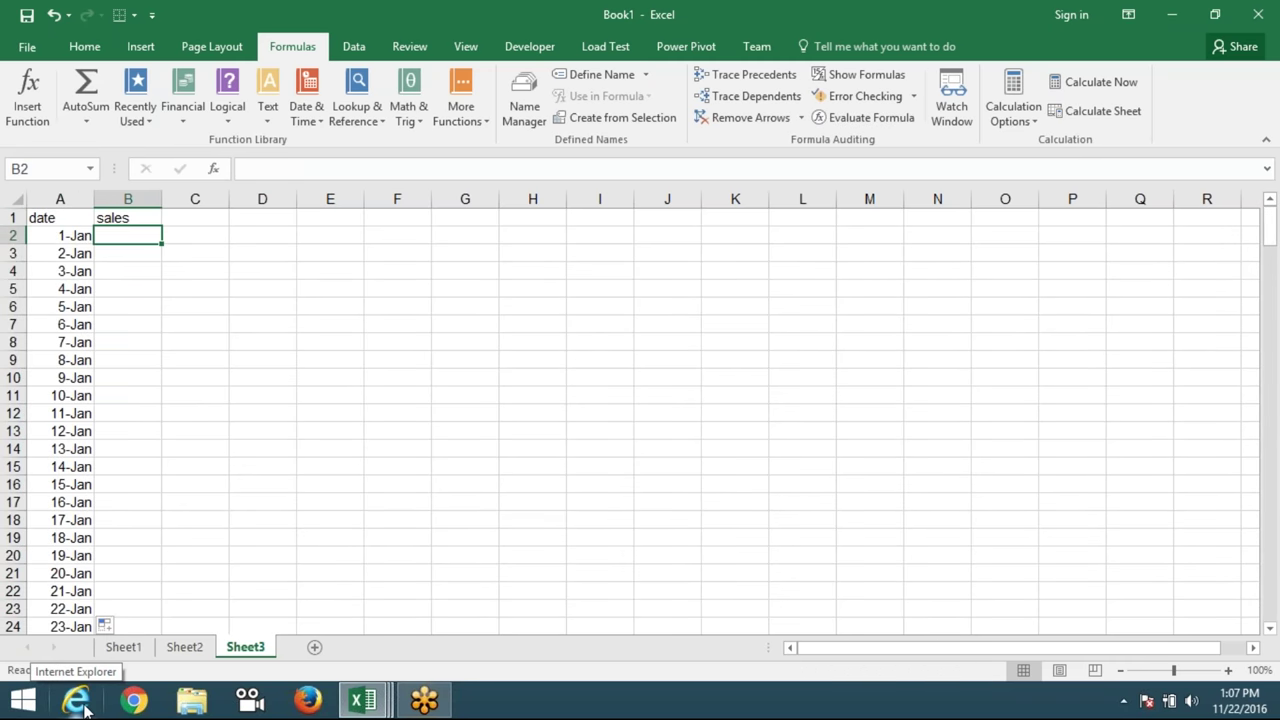
text(=ra)
key(Down)
key(Down)
key(Tab)
text(10,90)
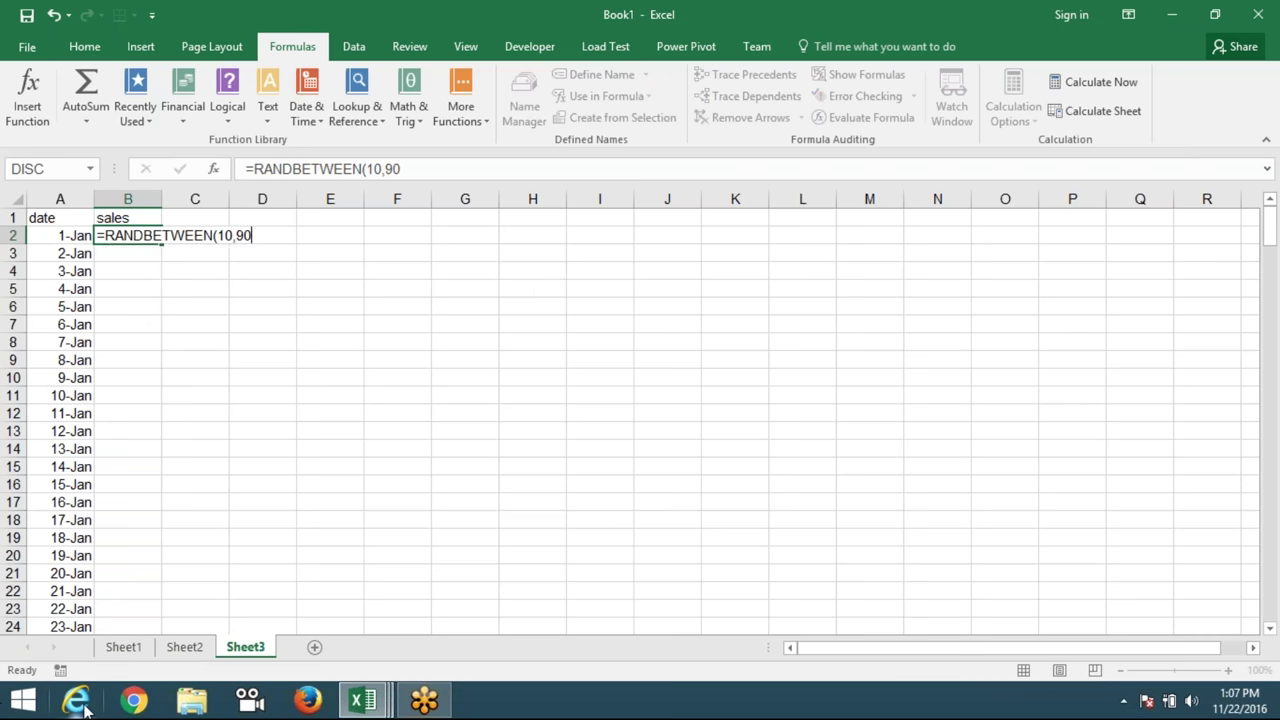
key(Return)
click(137, 226)
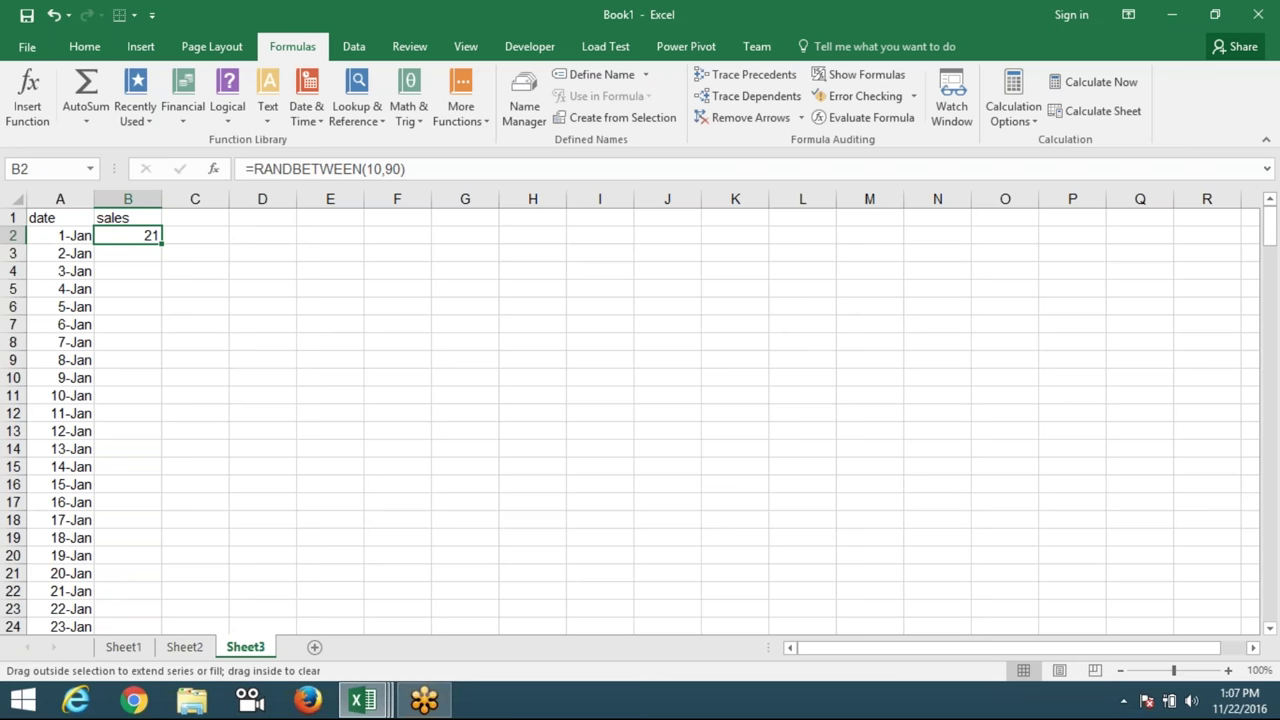
double_click(161, 243)
Paste the random sales back as fixed values and spot-check the cells.
key(ctrl+c)
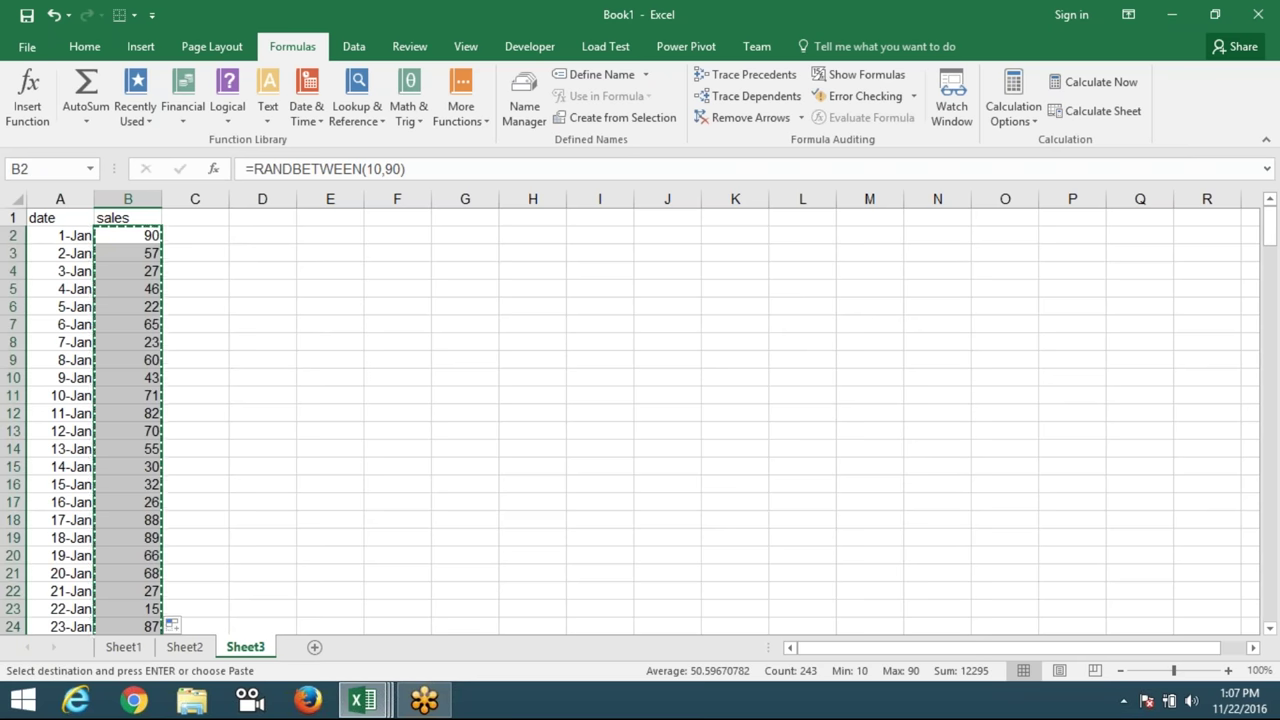
click(85, 47)
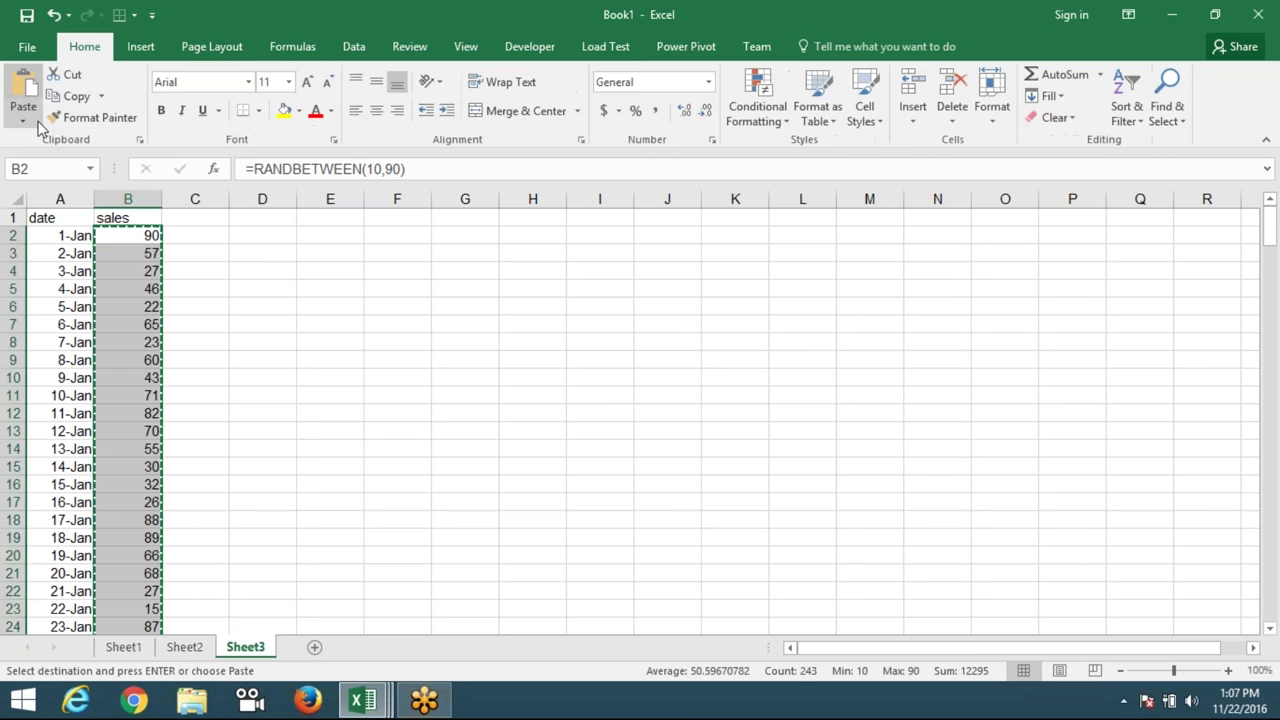
click(23, 115)
click(28, 250)
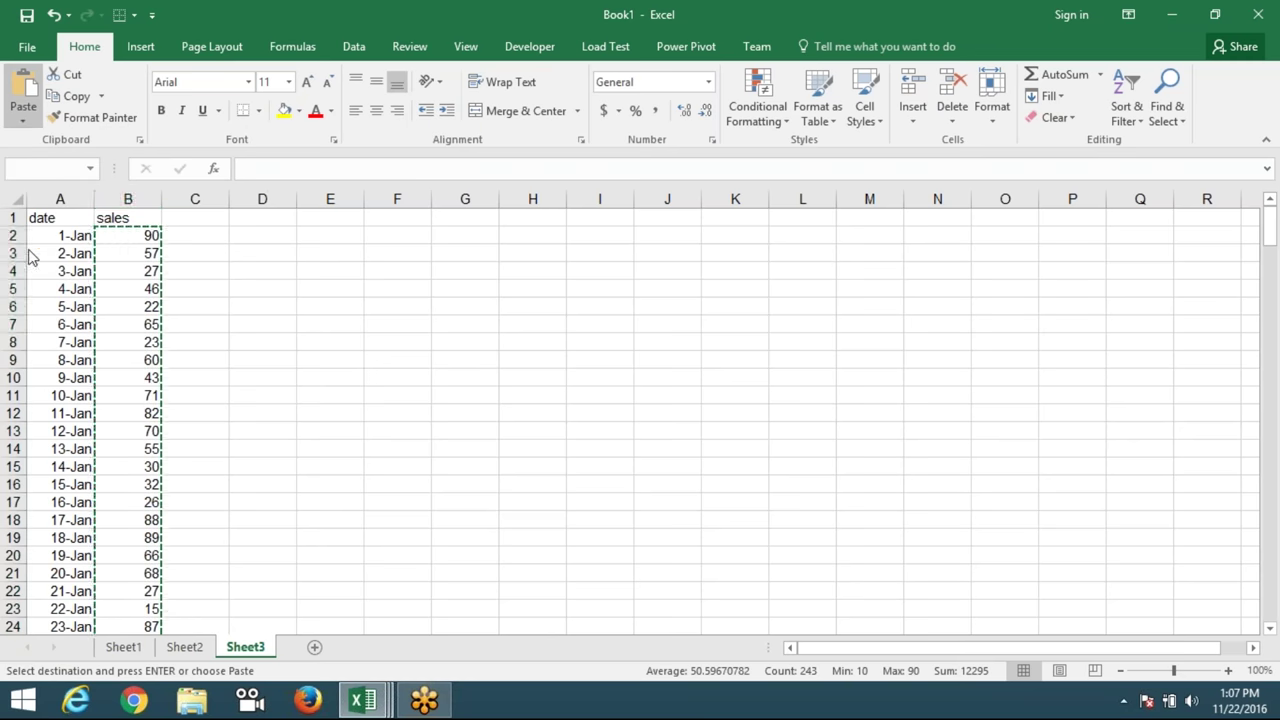
click(152, 253)
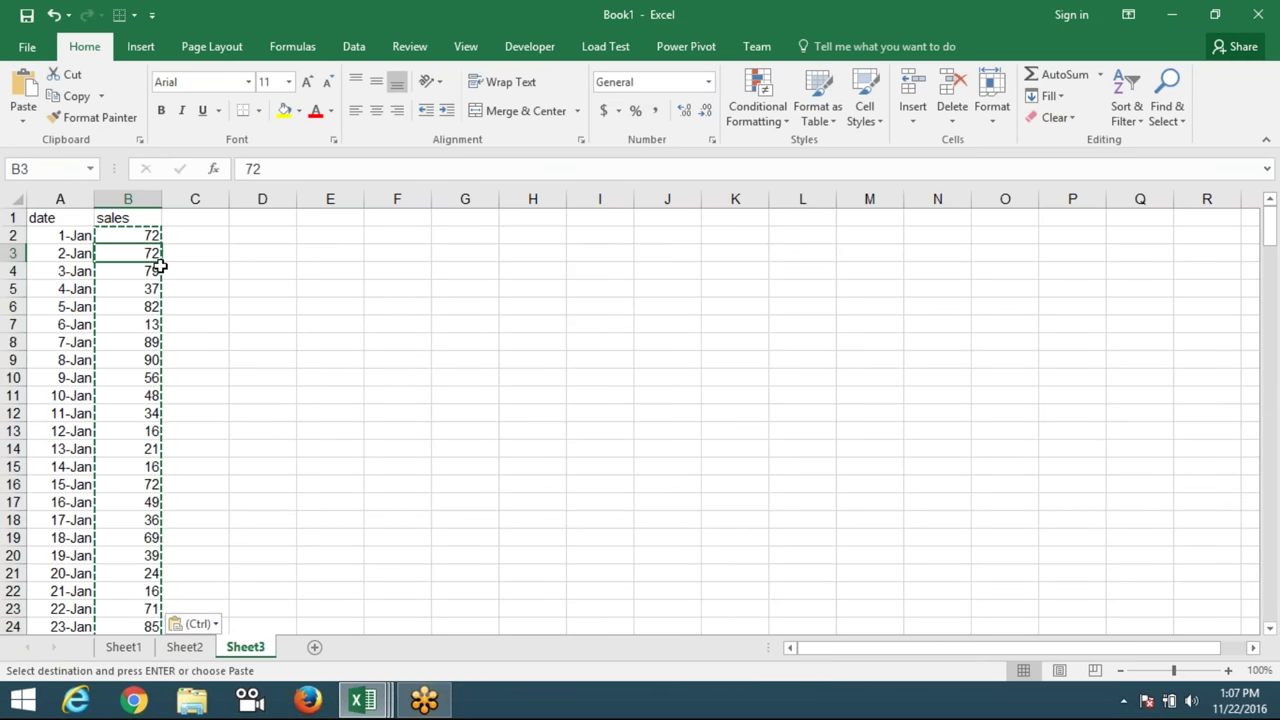
key(Escape)
click(150, 289)
click(150, 342)
click(145, 307)
click(150, 271)
click(127, 217)
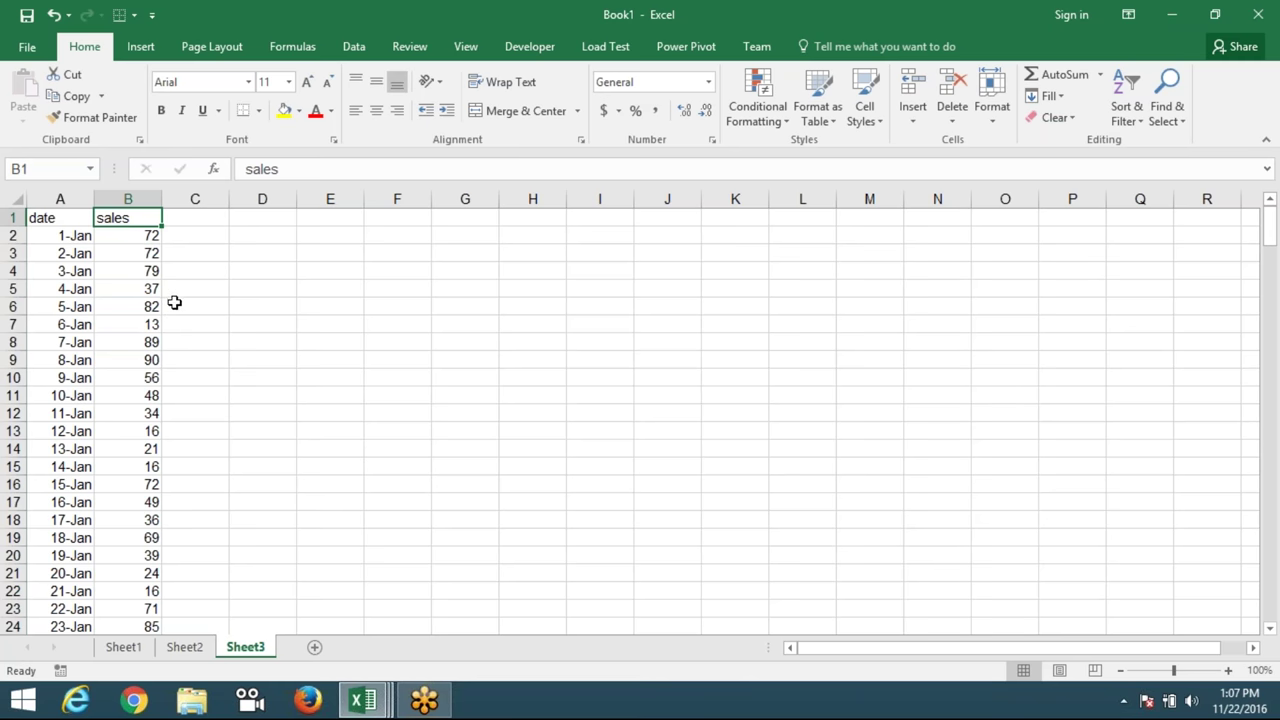
click(156, 290)
click(283, 281)
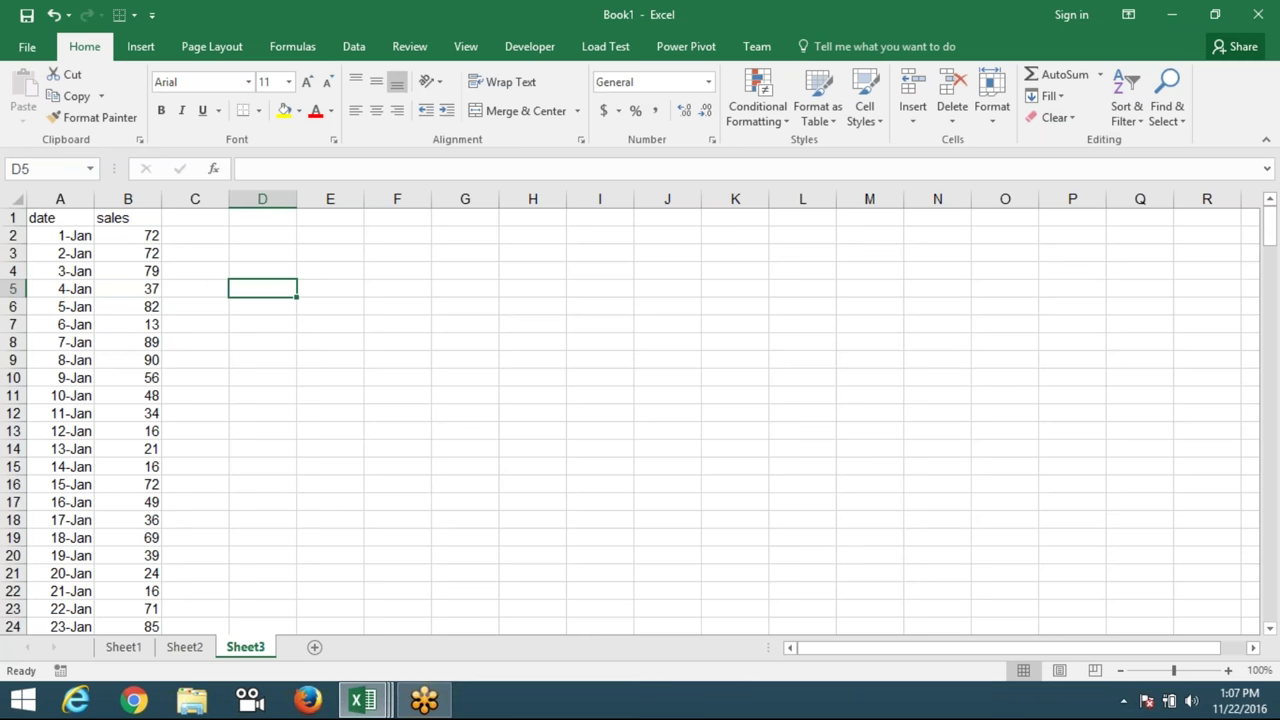
Type the label Jan in D5, removing a trial total 1254 entered in E5.
click(72, 200)
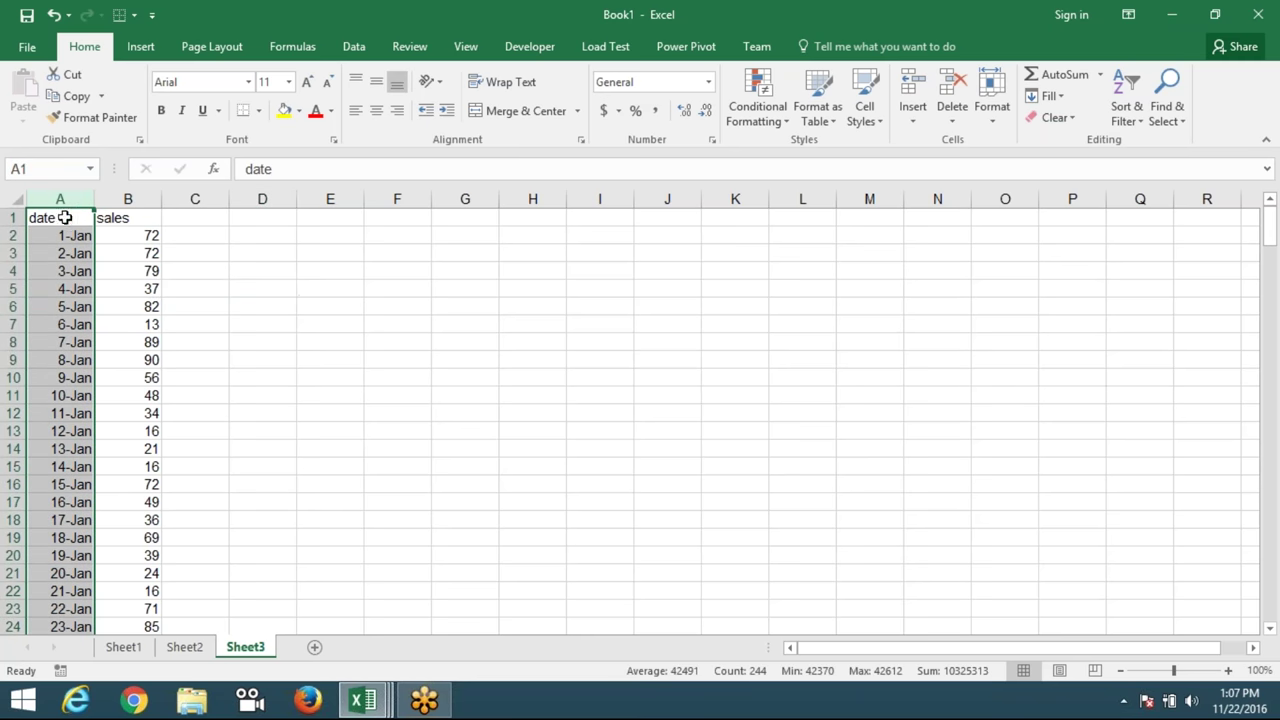
click(128, 199)
click(269, 288)
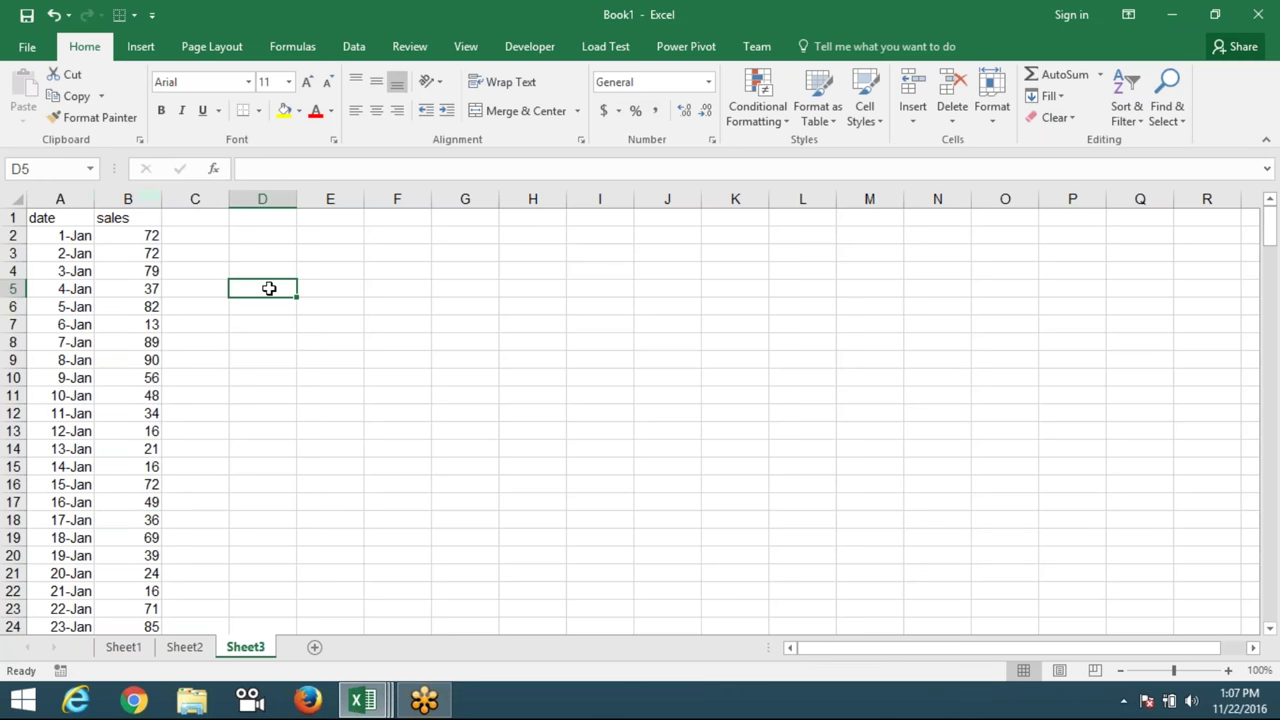
text(Jan)
key(Tab)
text(1254)
key(Return)
click(335, 305)
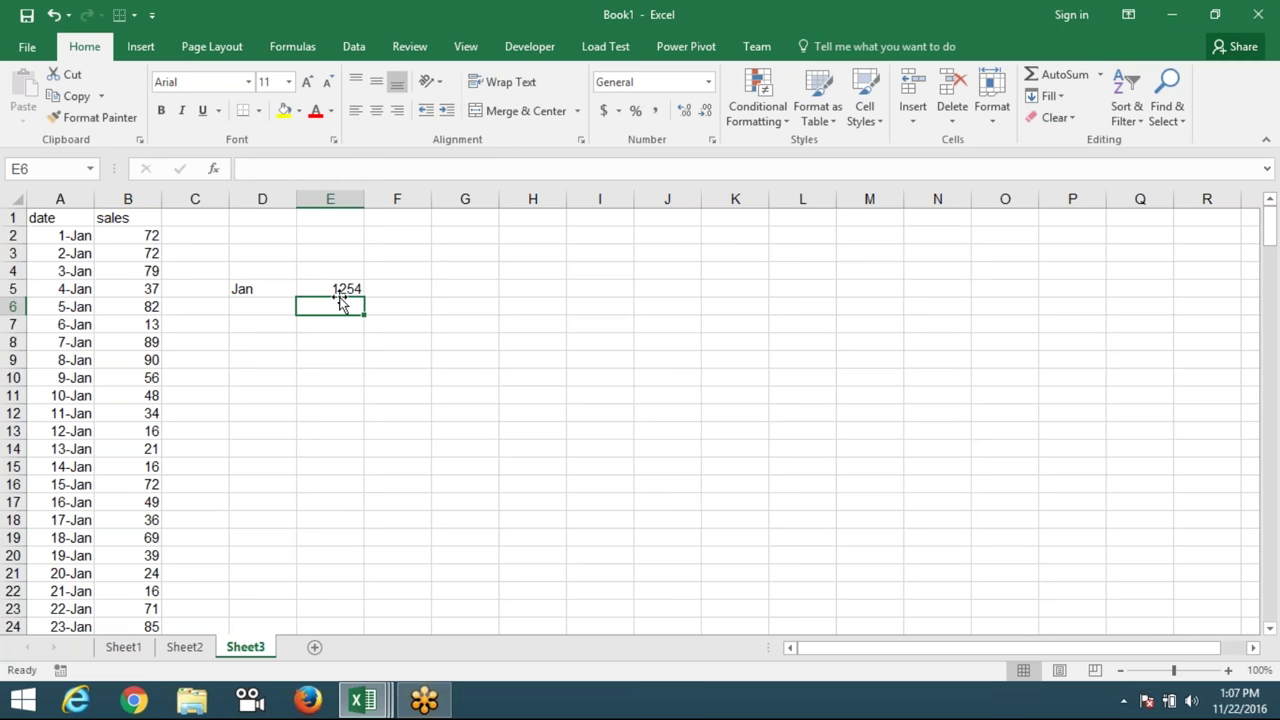
click(338, 292)
key(Delete)
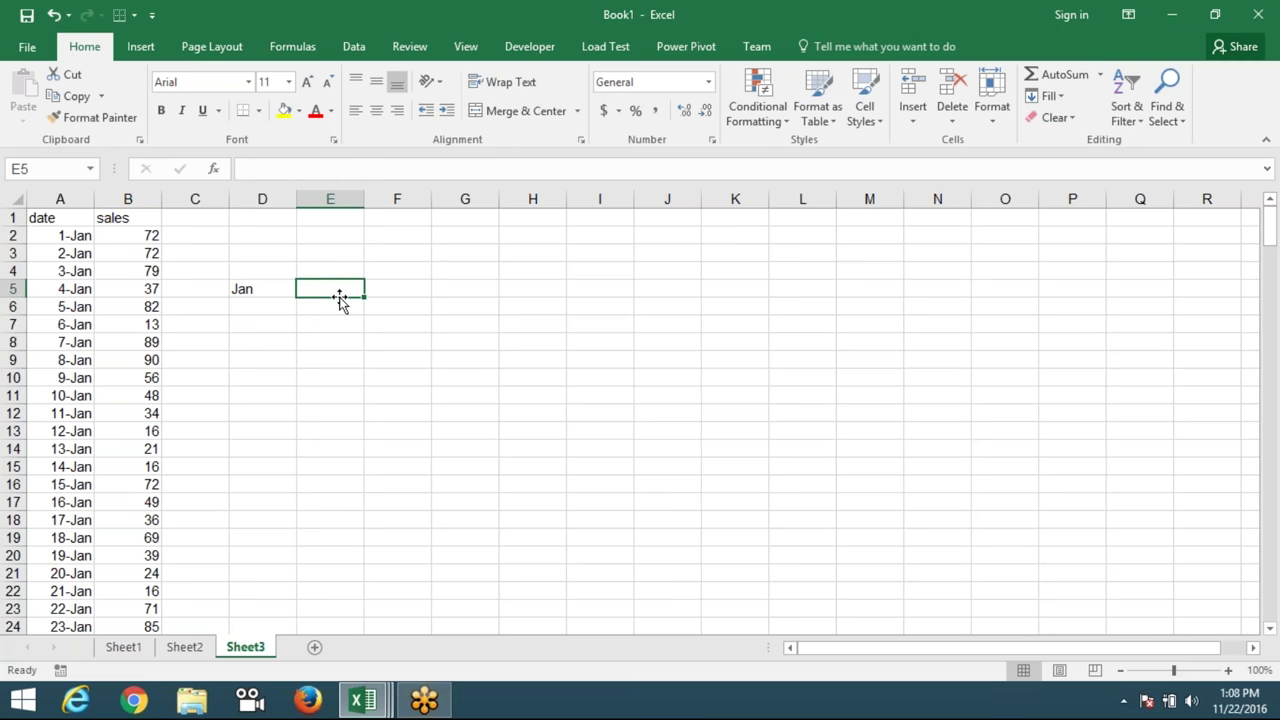
key(Left)
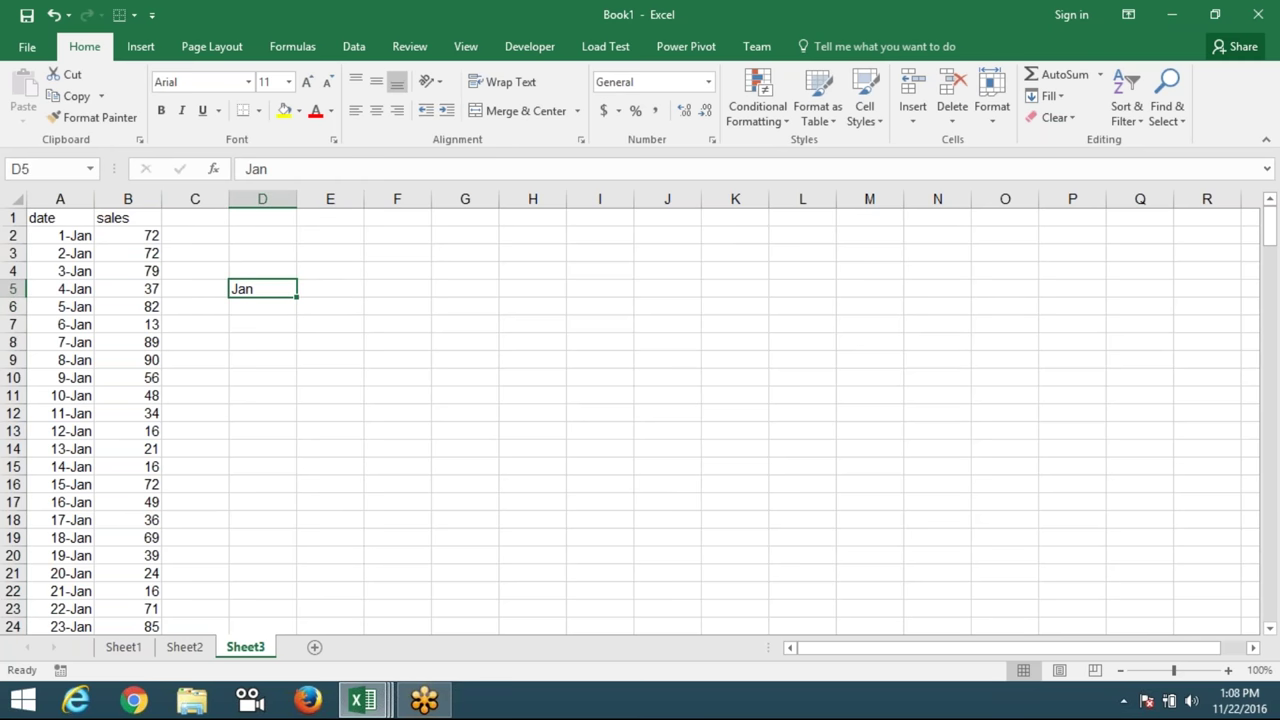
key(Left)
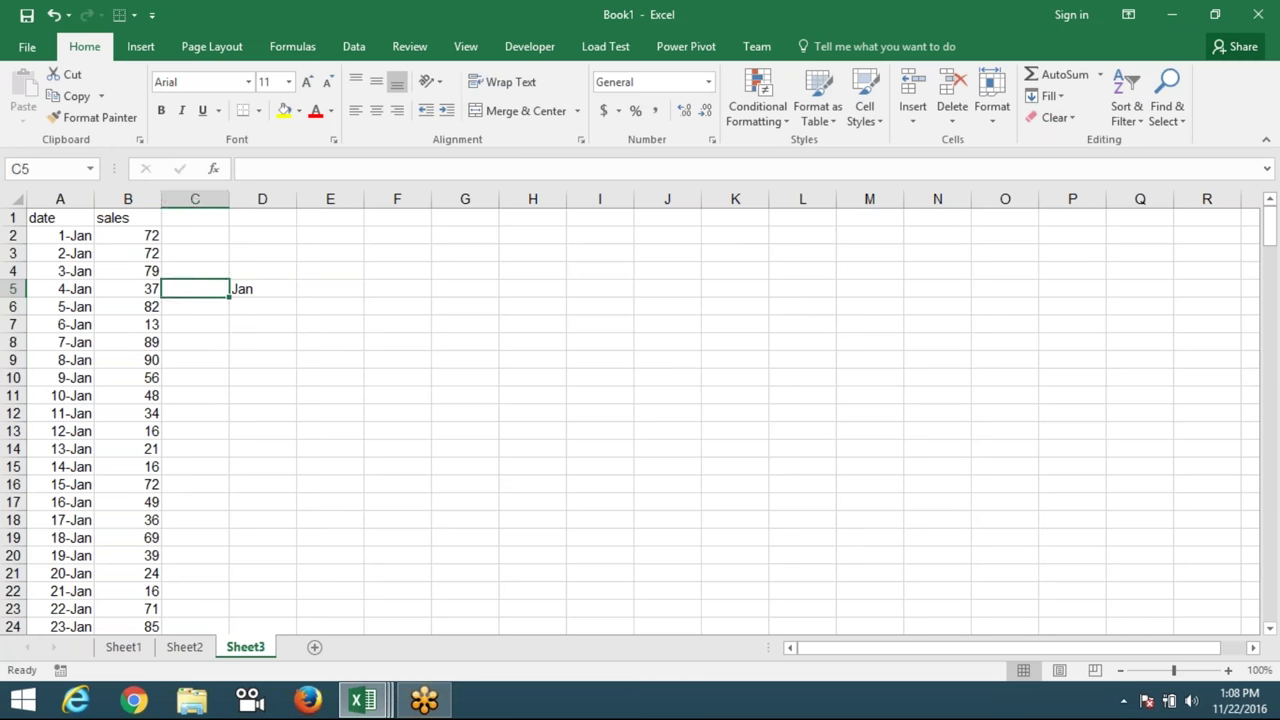
key(Left)
key(Left)
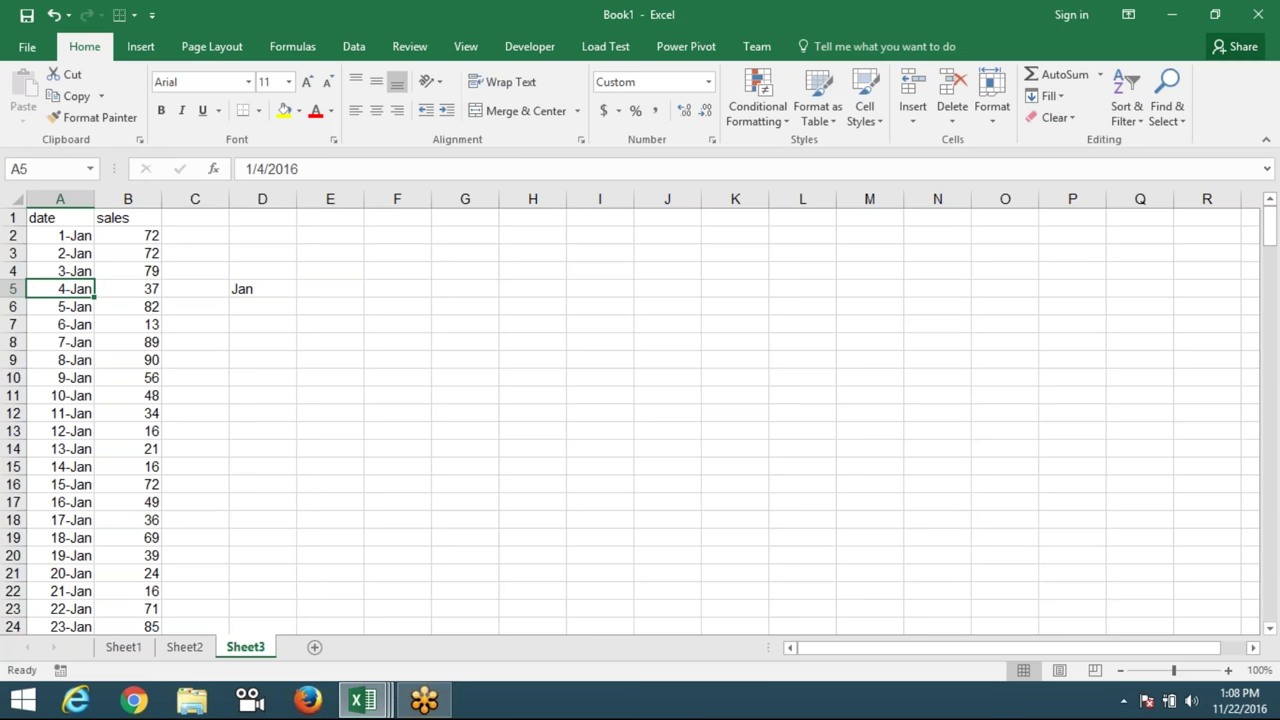
key(Right)
key(Right)
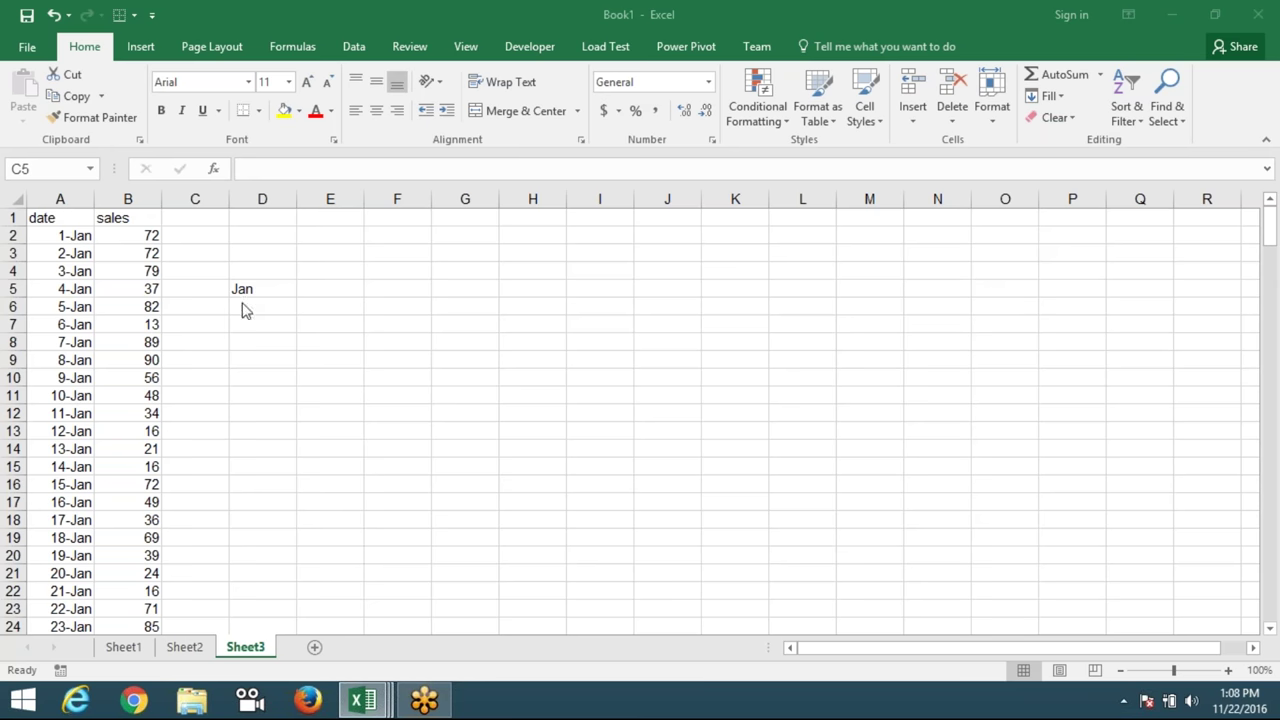
Enter =TEXT(A2,"MMM") in C2 and fill it down beside every date.
click(200, 236)
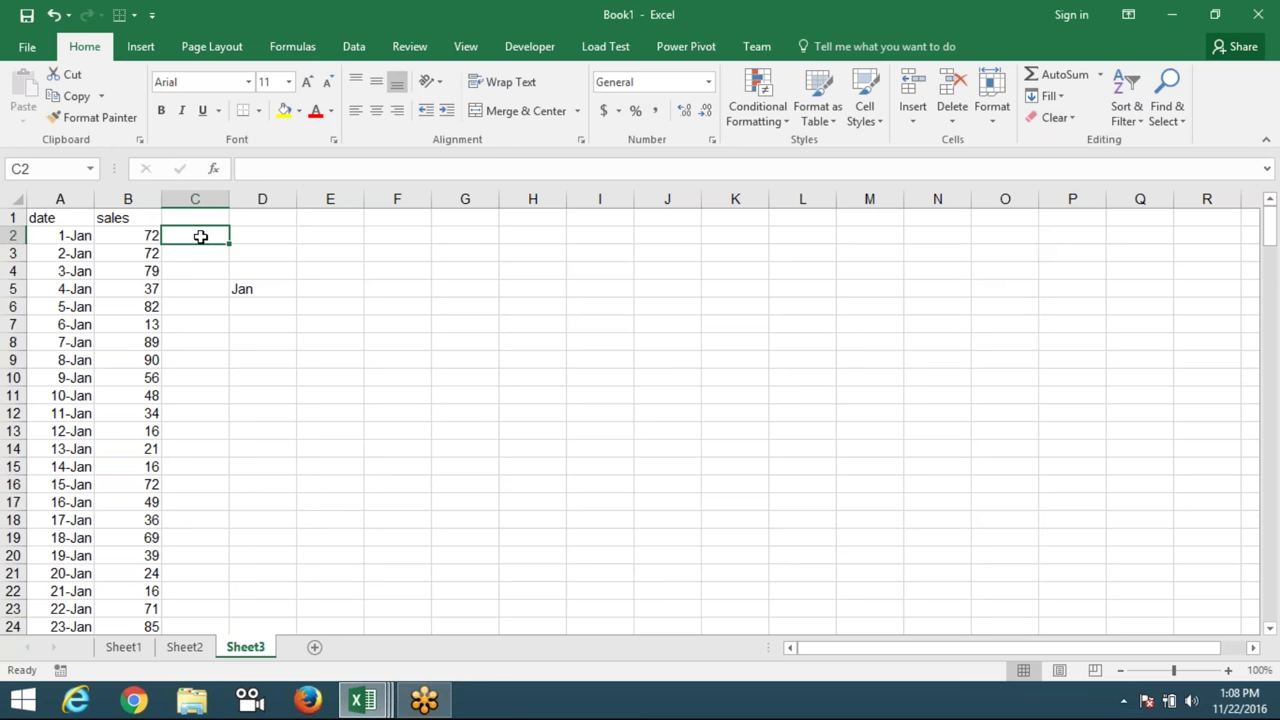
text(=tex)
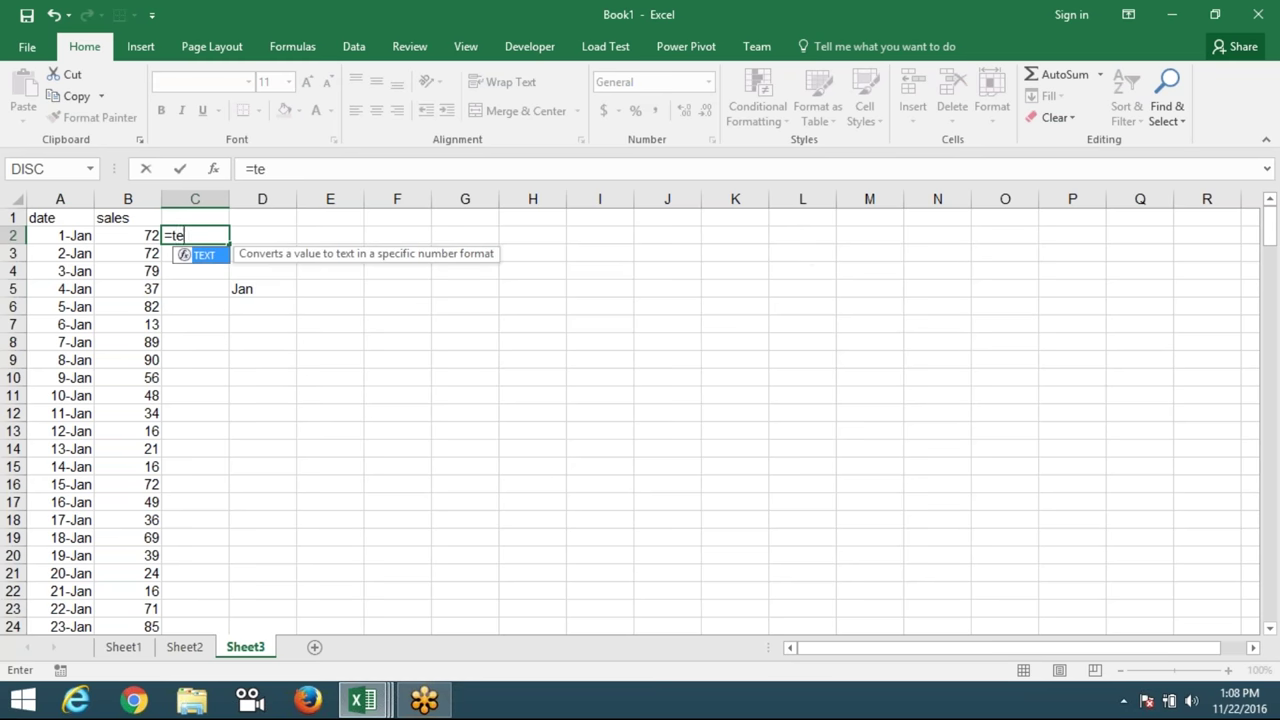
key(Tab)
key(Left)
key(Left)
text(,"DDD)
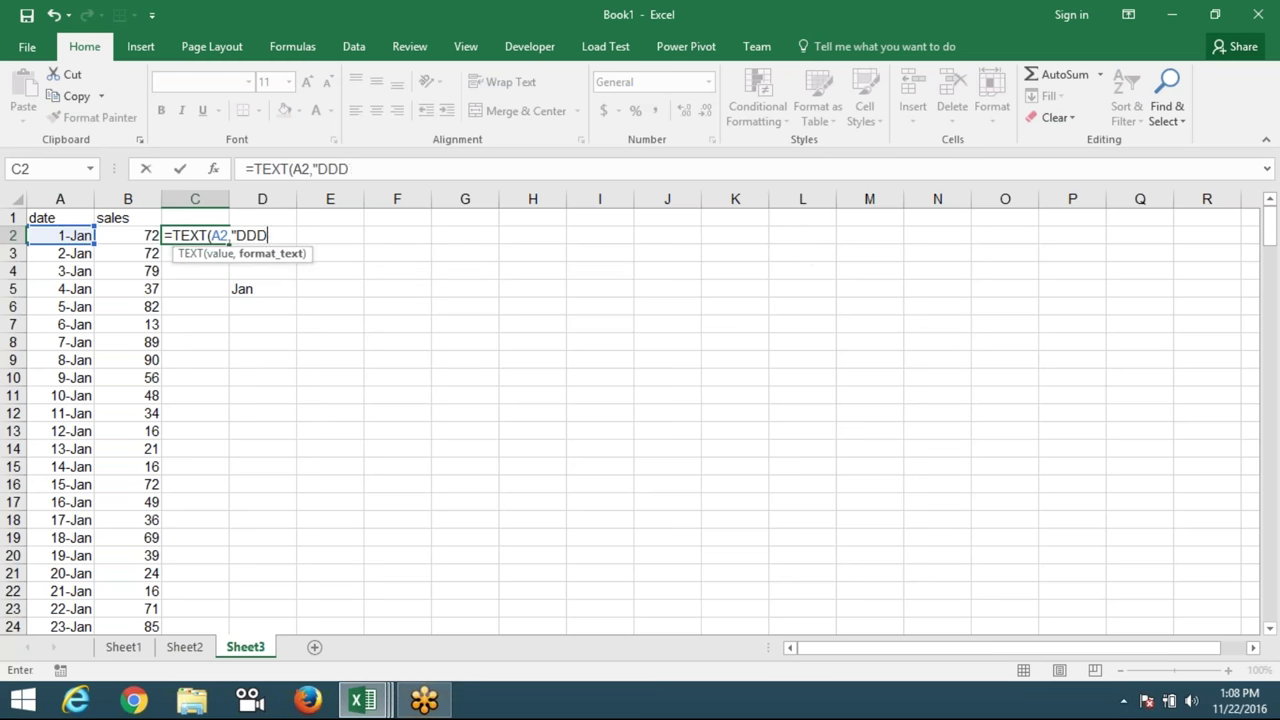
key(BackSpace)
key(BackSpace)
key(BackSpace)
text(MMMM)
key(BackSpace)
text(")
key(Return)
click(195, 235)
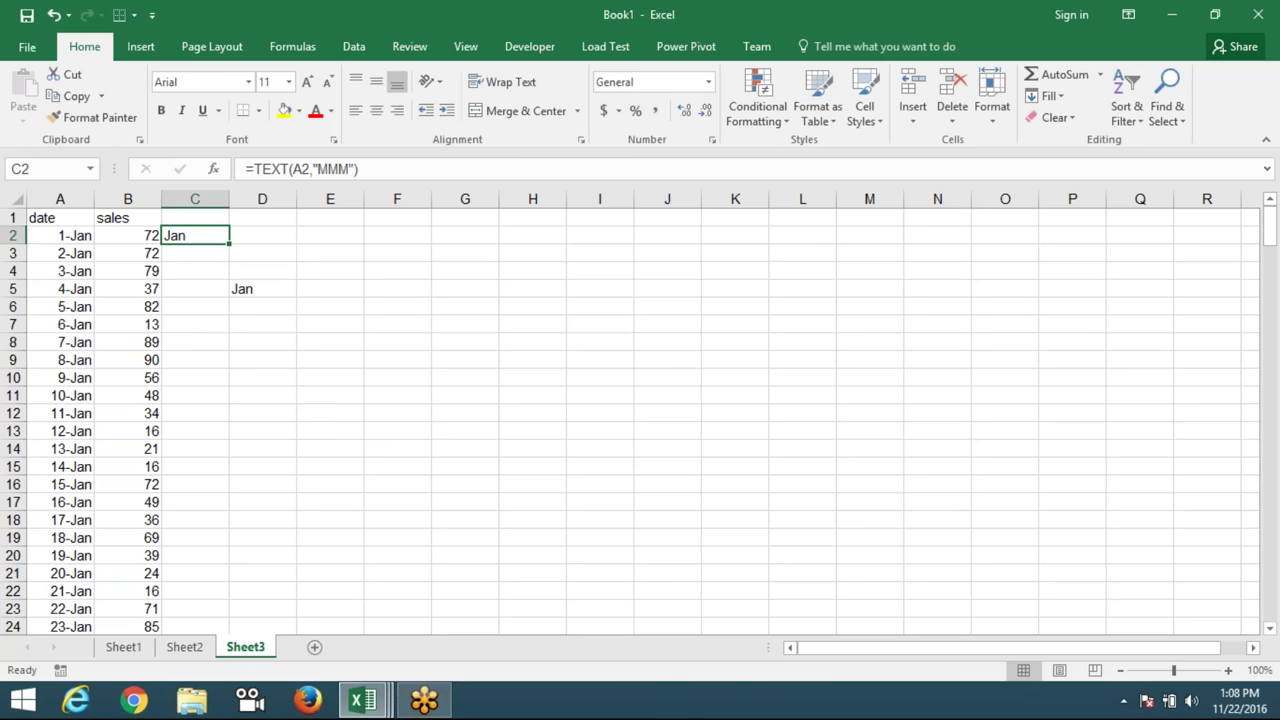
double_click(229, 243)
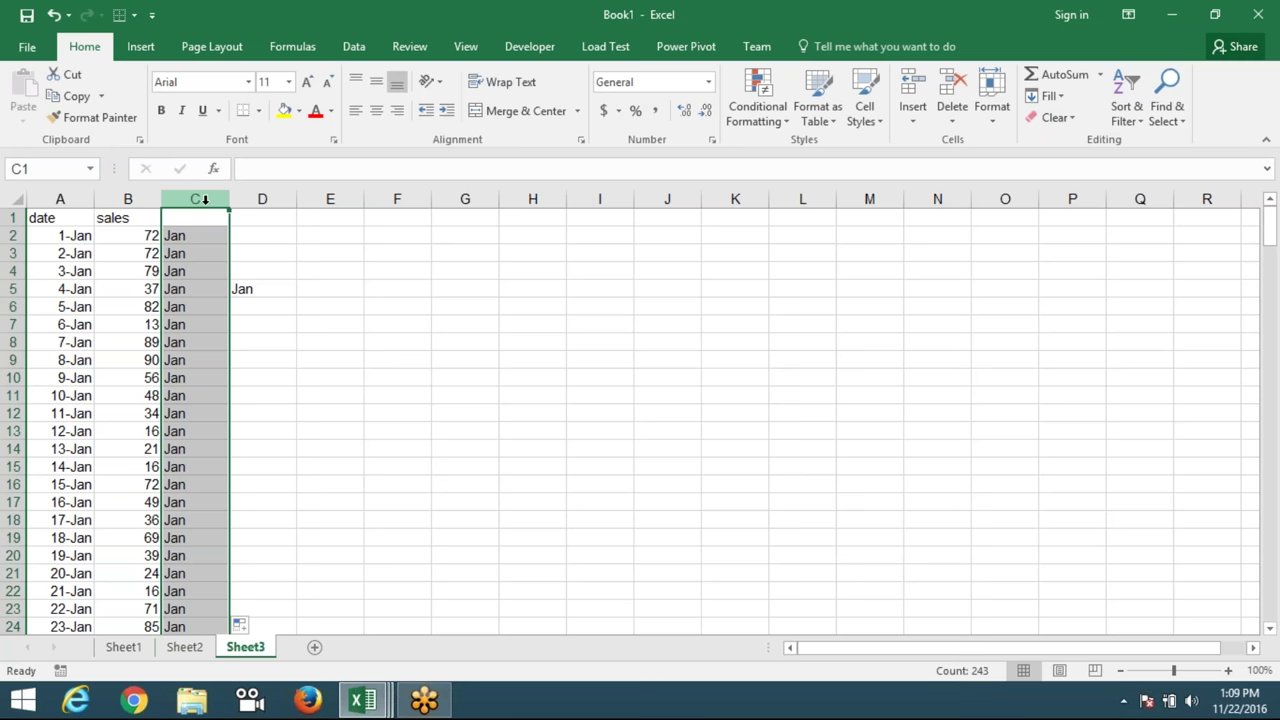
Delete the TEXT month formulas from column C.
key(Delete)
Undo the deletion to restore the month labels in column C, then move to cell E5.
click(330, 217)
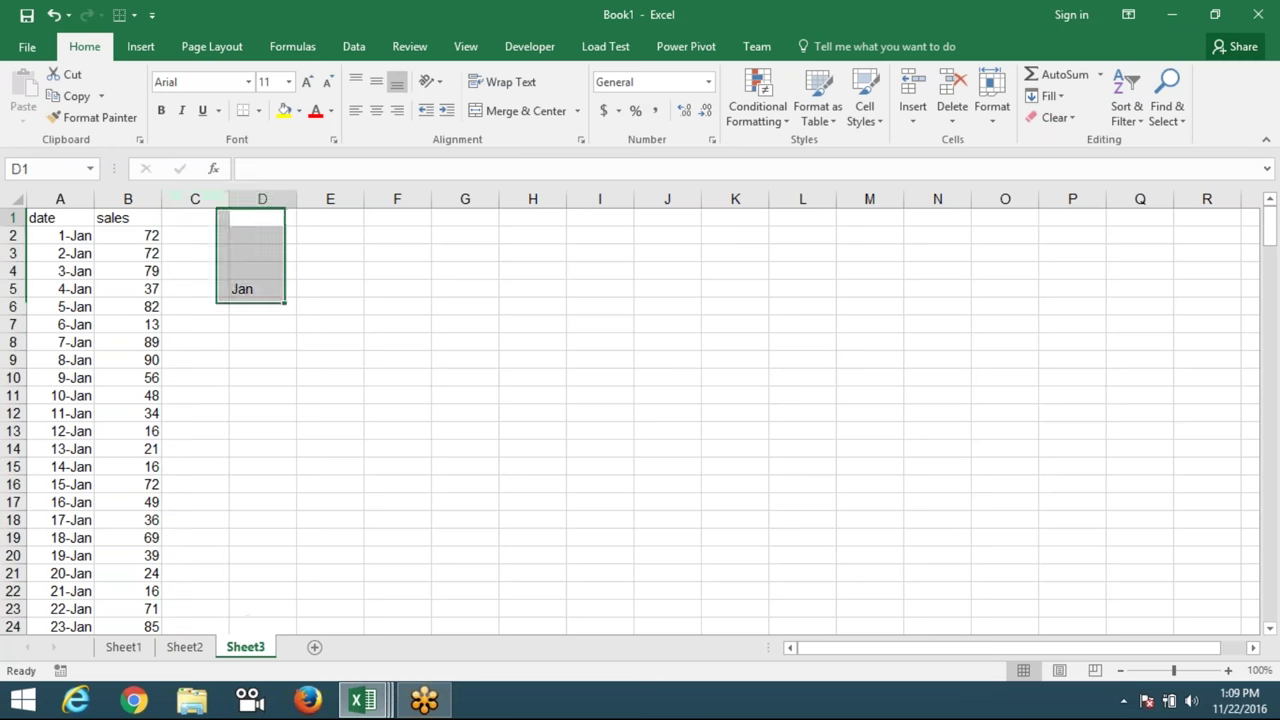
key(Down)
key(Down)
key(Down)
key(Down)
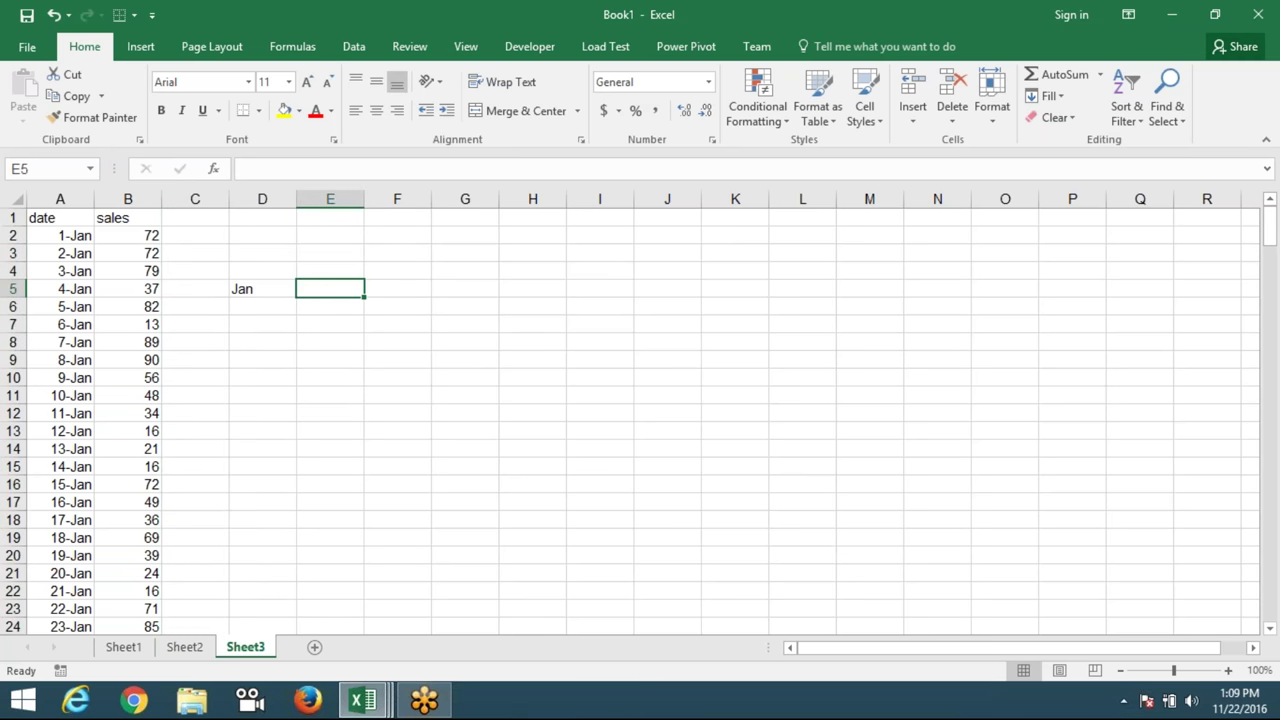
key(ctrl+z)
key(Left)
key(Right)
key(Down)
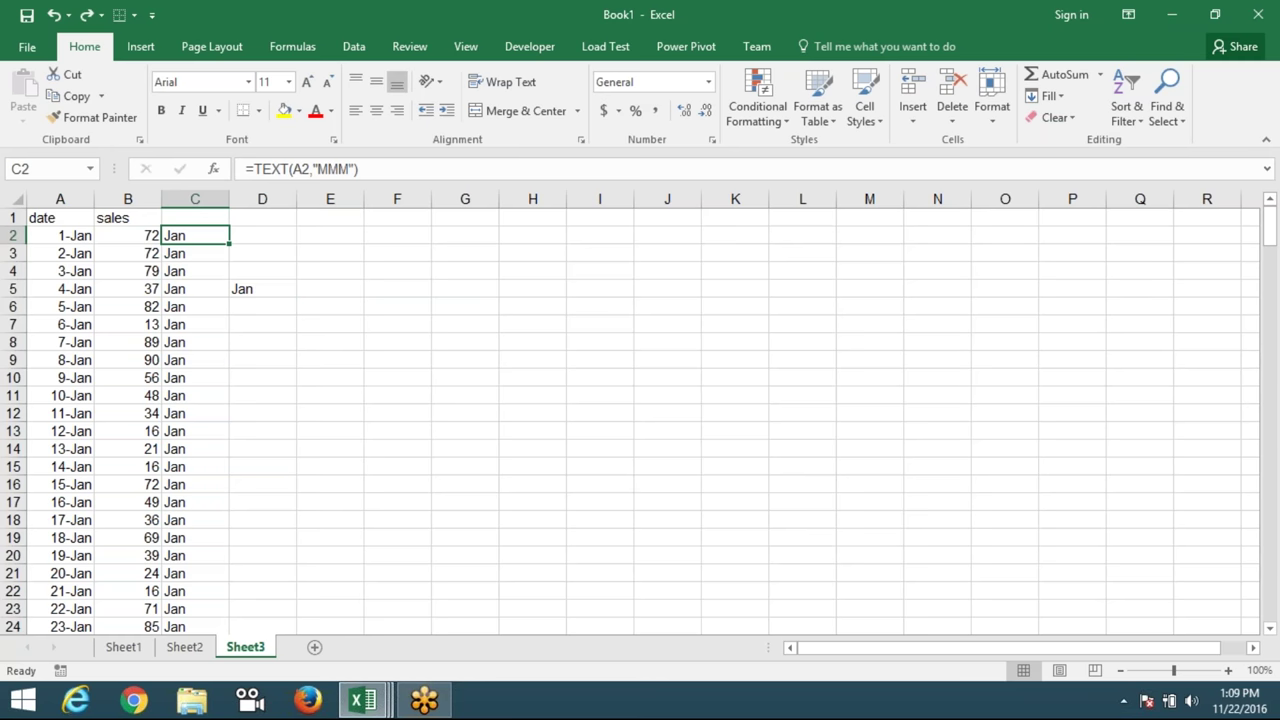
key(Right)
key(Right)
In E5, begin =SUM(IF(TEXT(A2:A244,"MMM")= to compare each date's month name.
key(Down)
key(Down)
key(Down)
text(=sum)
key(Down)
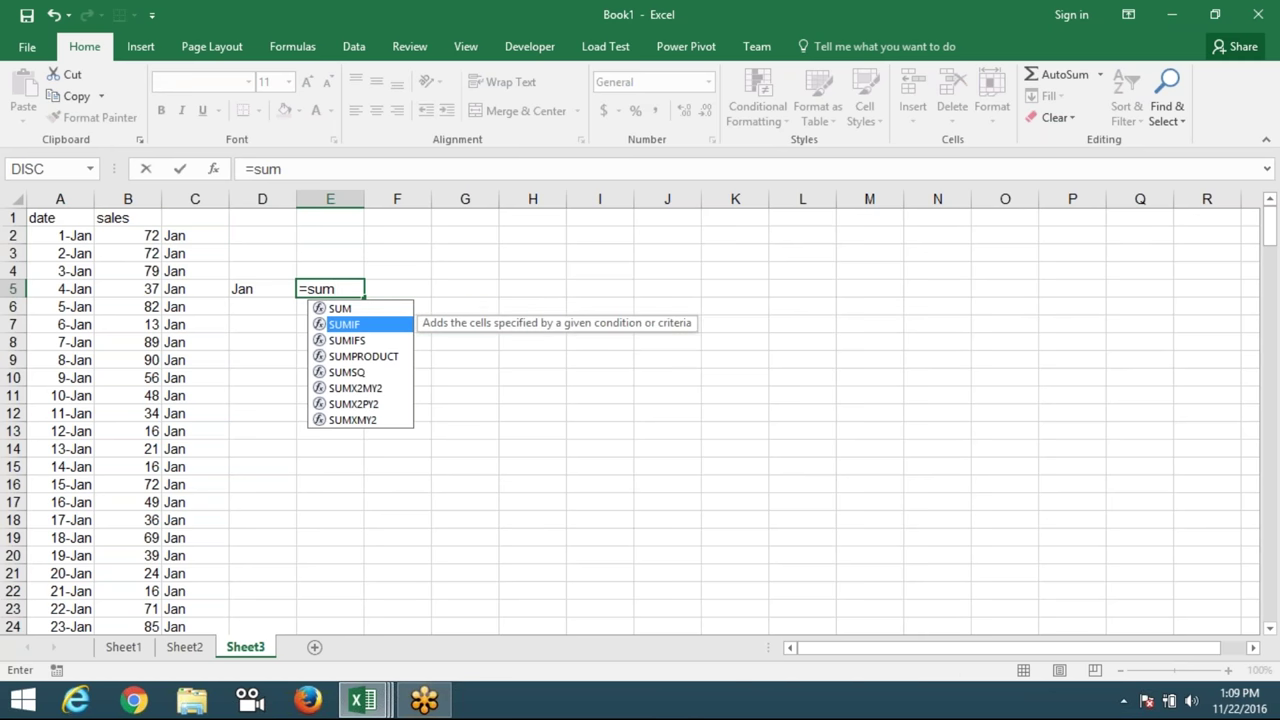
key(Up)
key(Tab)
text(i)
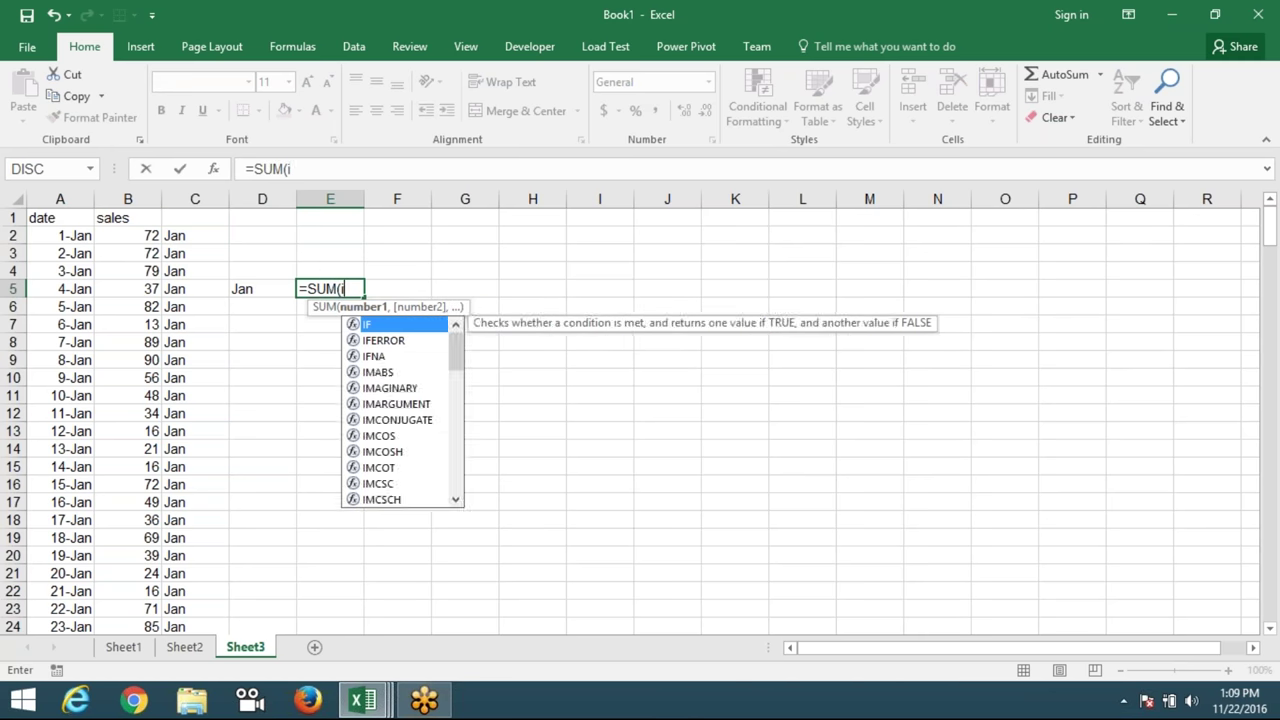
key(Tab)
text(te)
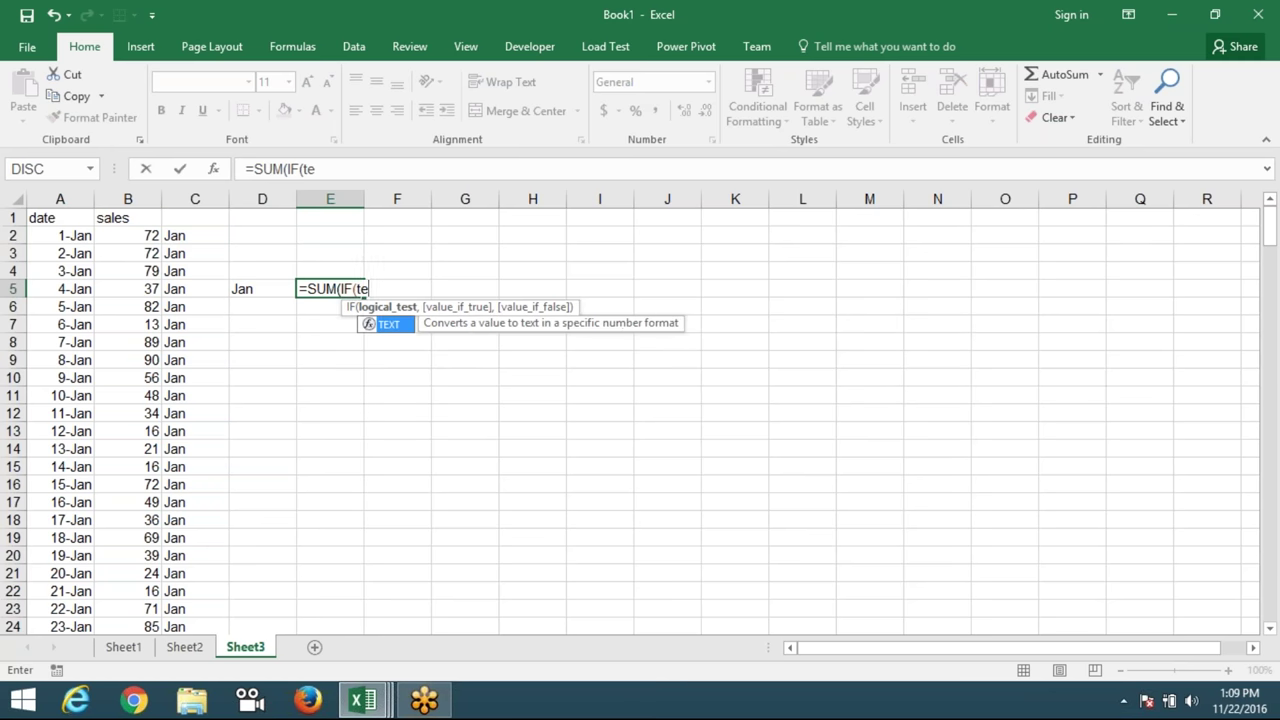
key(Tab)
key(Left)
key(Left)
key(Left)
key(Left)
key(Up)
key(Up)
key(Up)
key(ctrl+shift+Down)
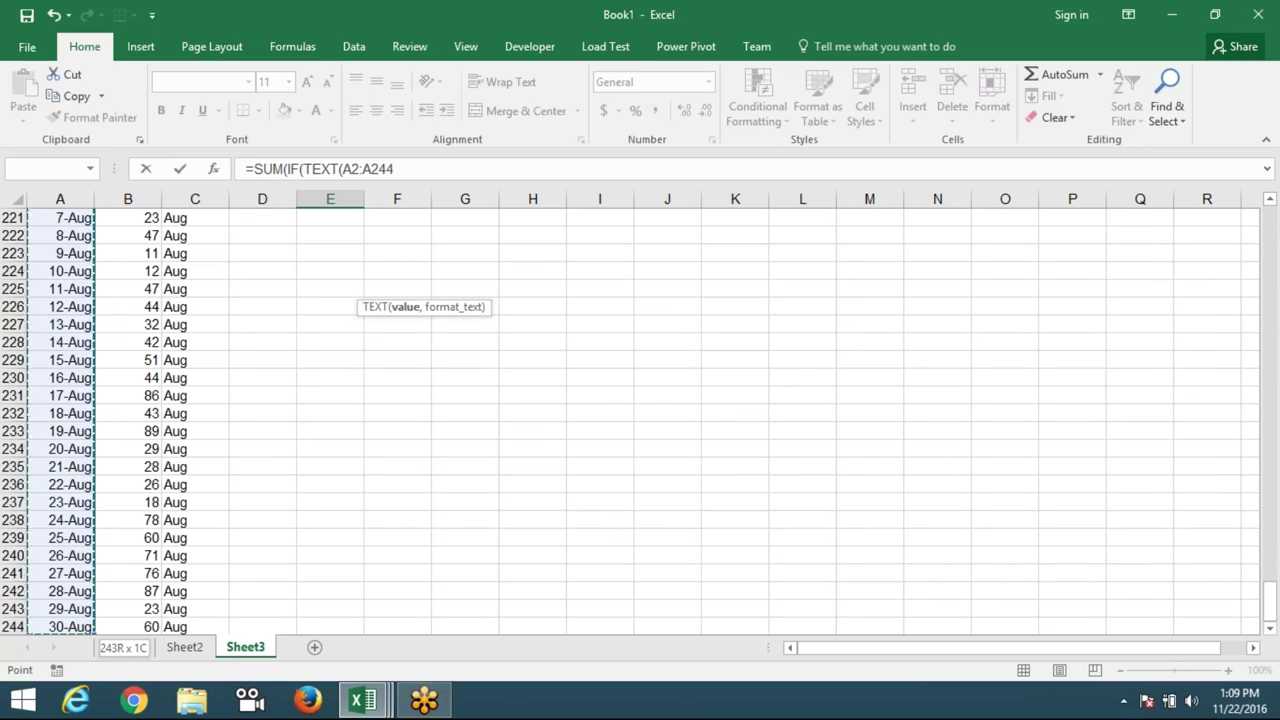
text(,"MMM")=")
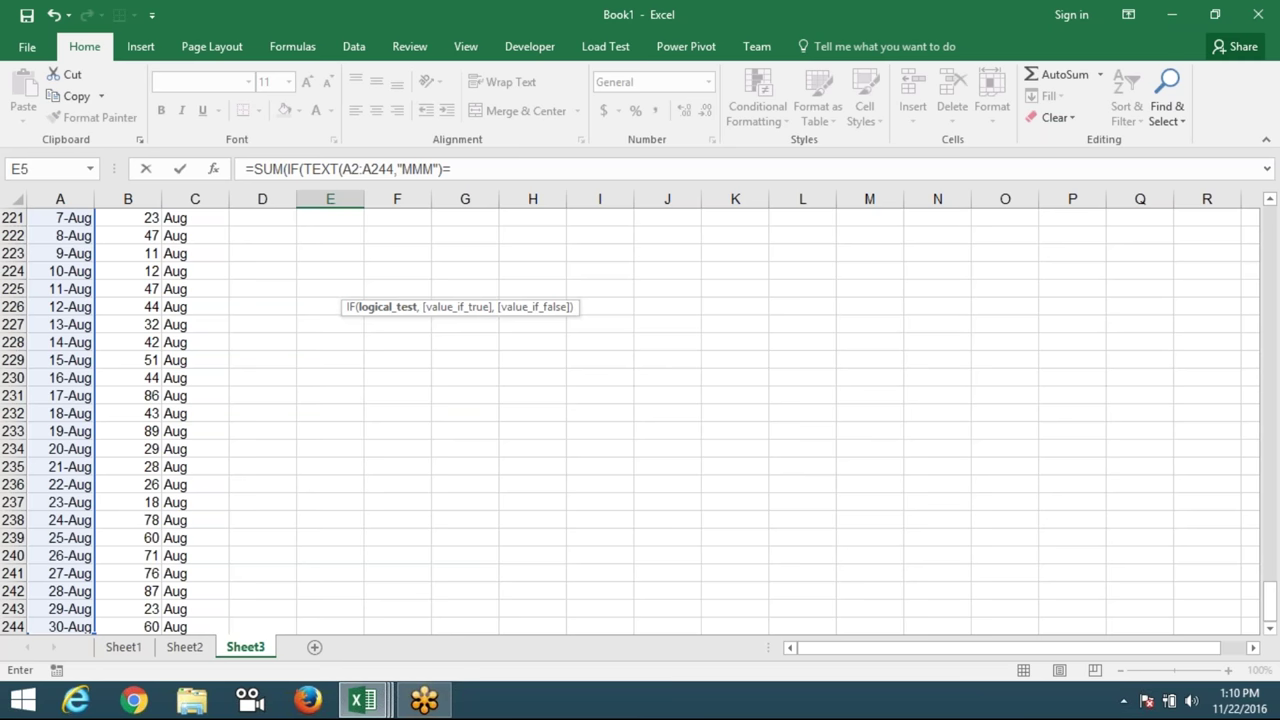
text(Jan)
Compare against D5, sum B2:B244, and enter the formula, accepting Excel's correction.
key(BackSpace)
key(BackSpace)
key(BackSpace)
click(340, 253)
key(ctrl+Up)
key(Down)
key(Down)
key(Left)
key(Down)
key(Down)
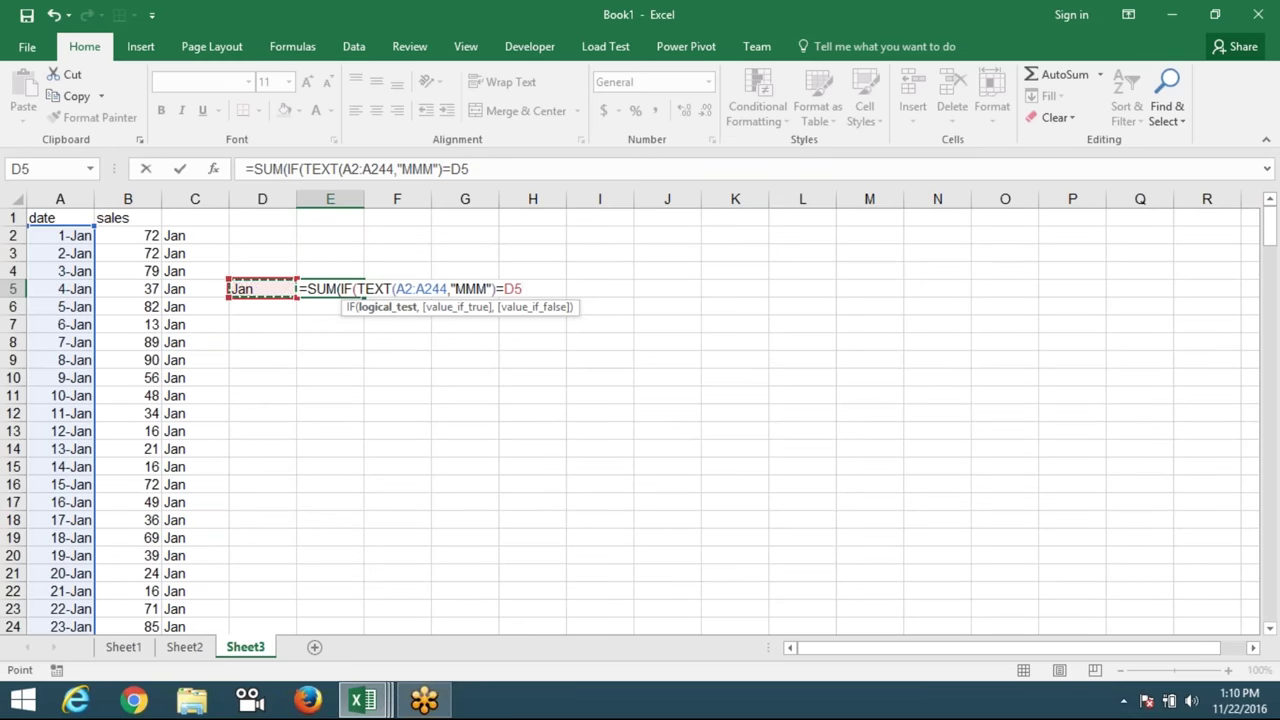
text(,)
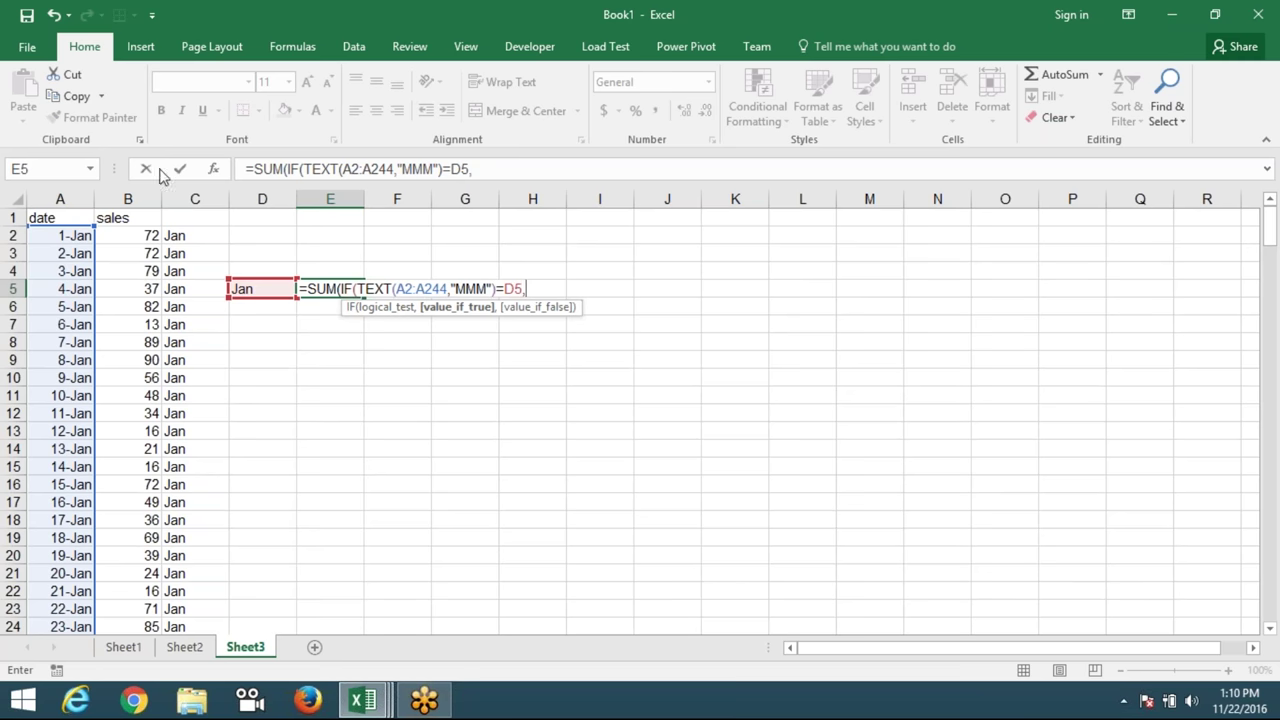
click(130, 235)
key(ctrl+shift+Down)
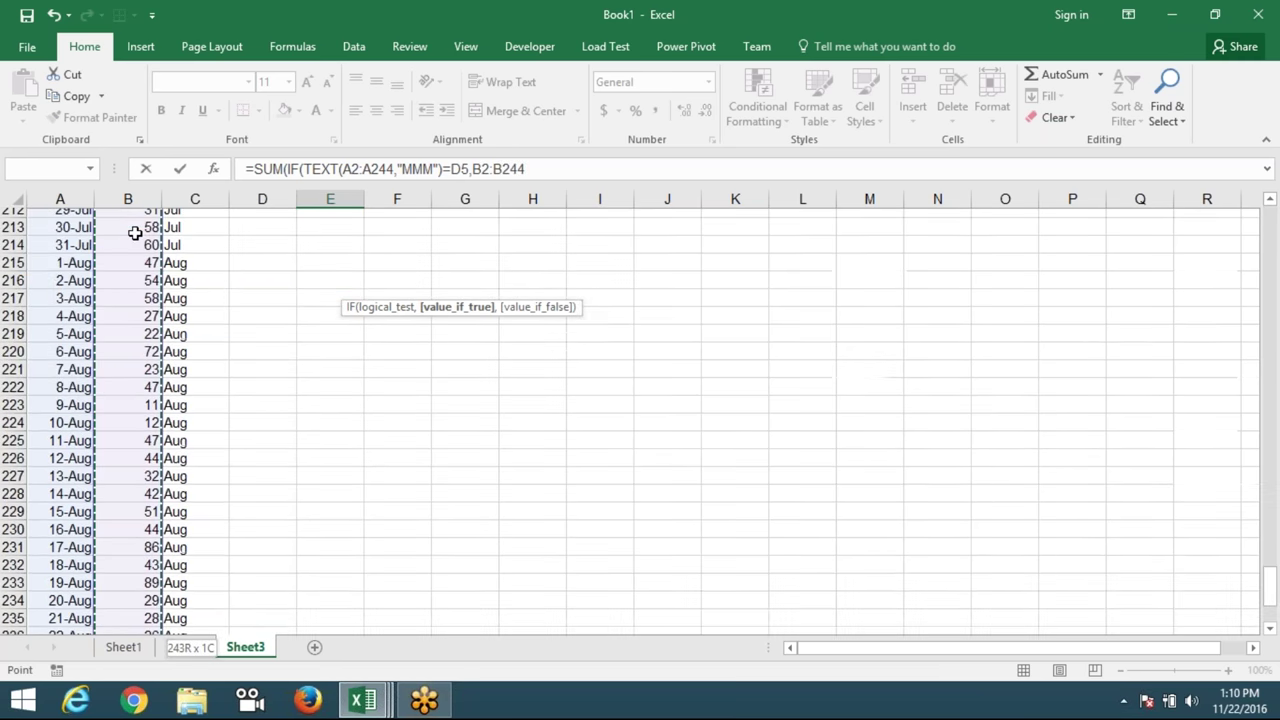
key(Return)
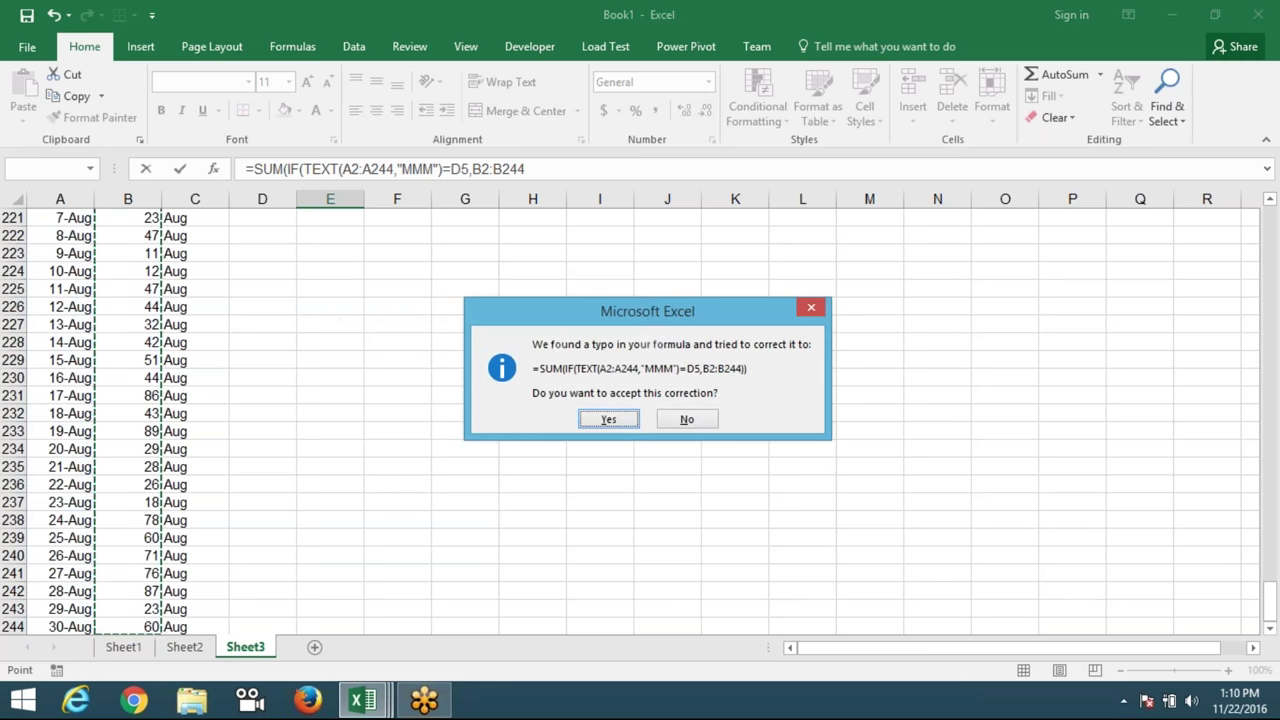
key(Return)
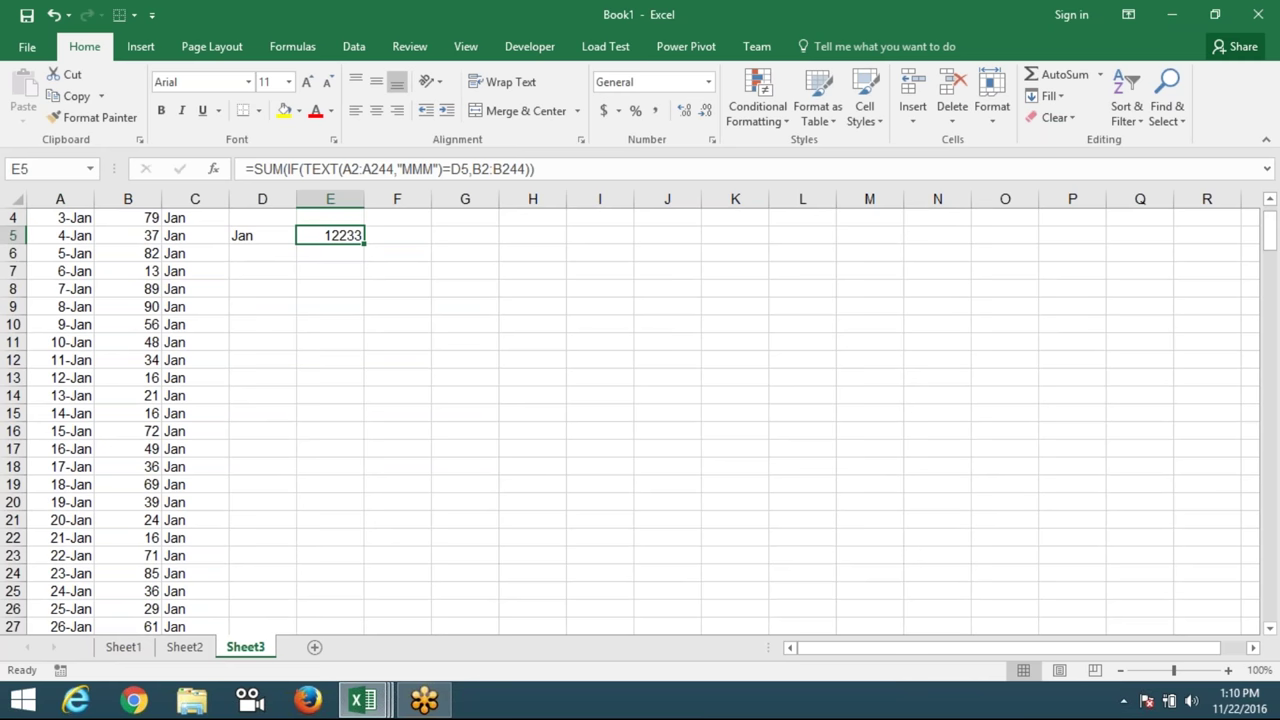
double_click(336, 235)
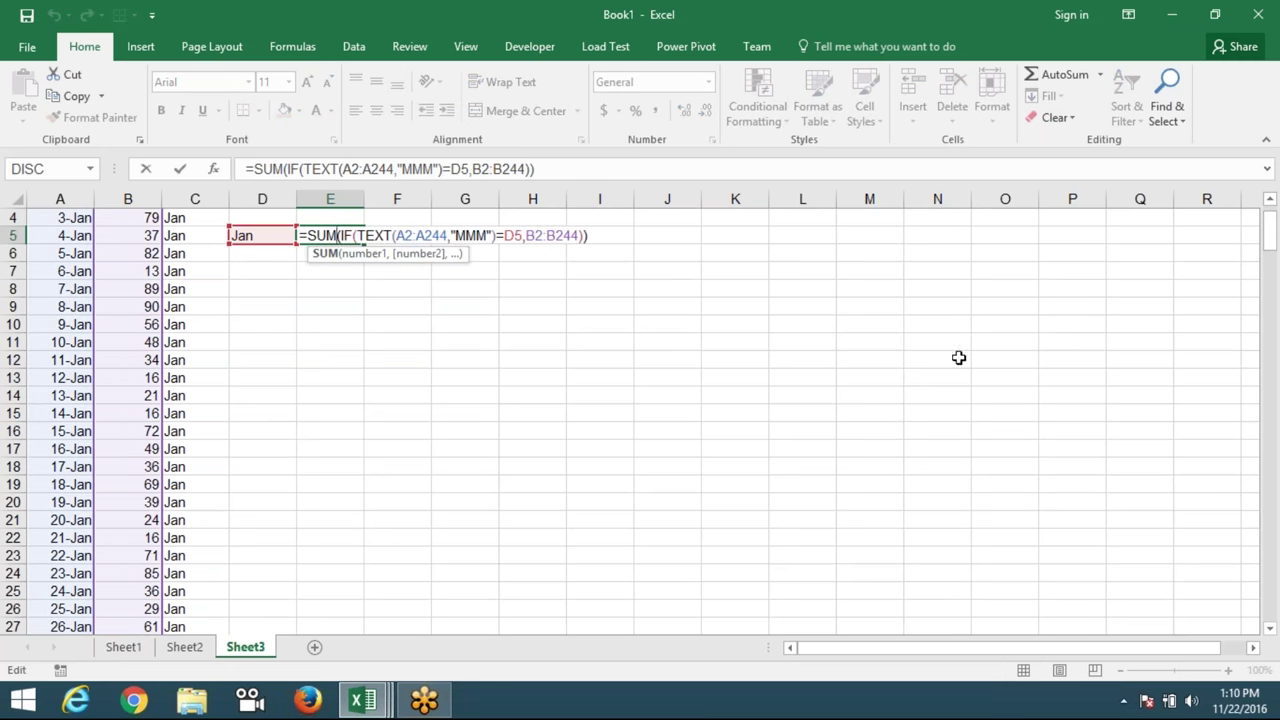
Re-enter the E5 formula with Ctrl+Shift+Enter so the Jan total becomes 1577.
key(ctrl+shift+Return)
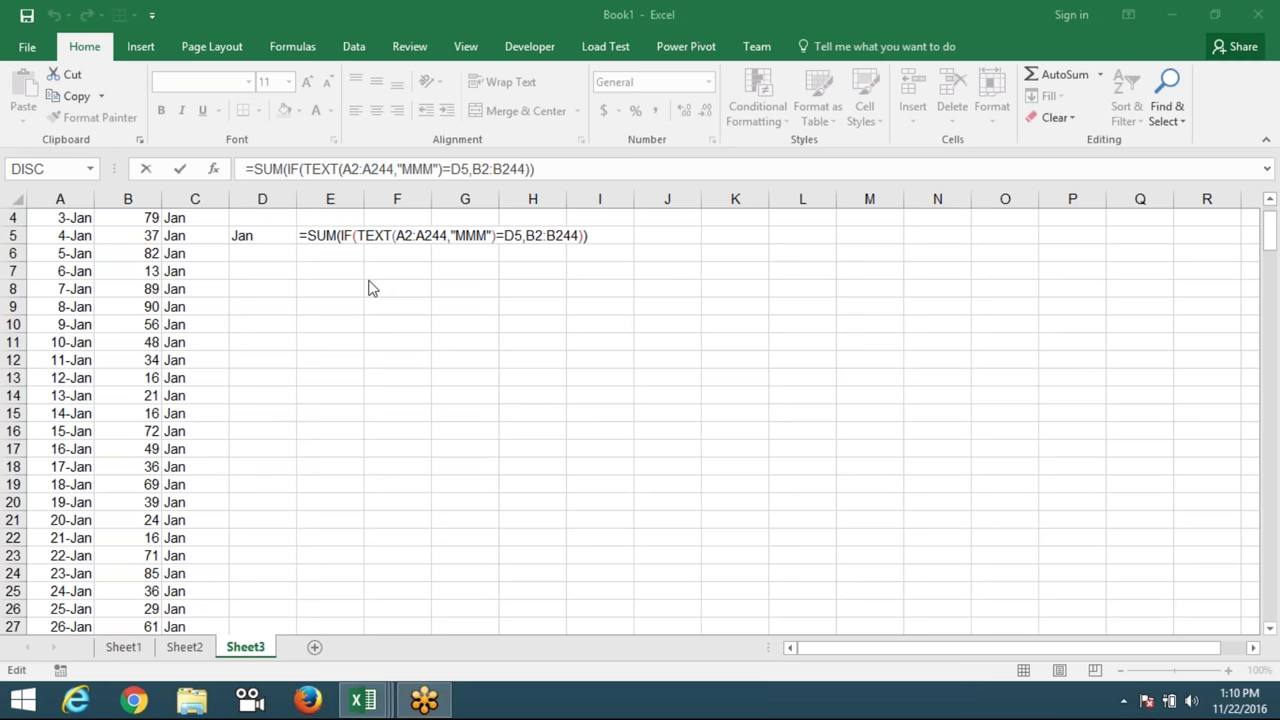
key(ctrl+shift+Return)
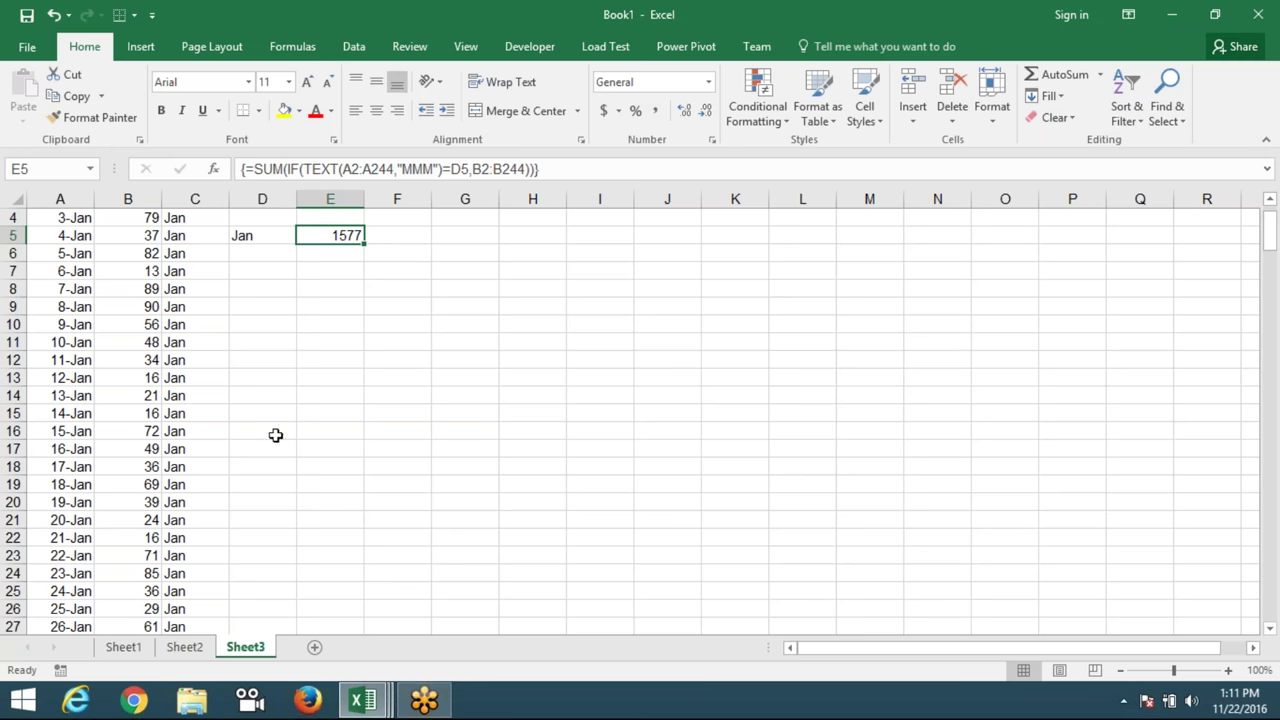
Add Sheet4 and enter the headings Name in A1 and Sales in B1.
click(314, 647)
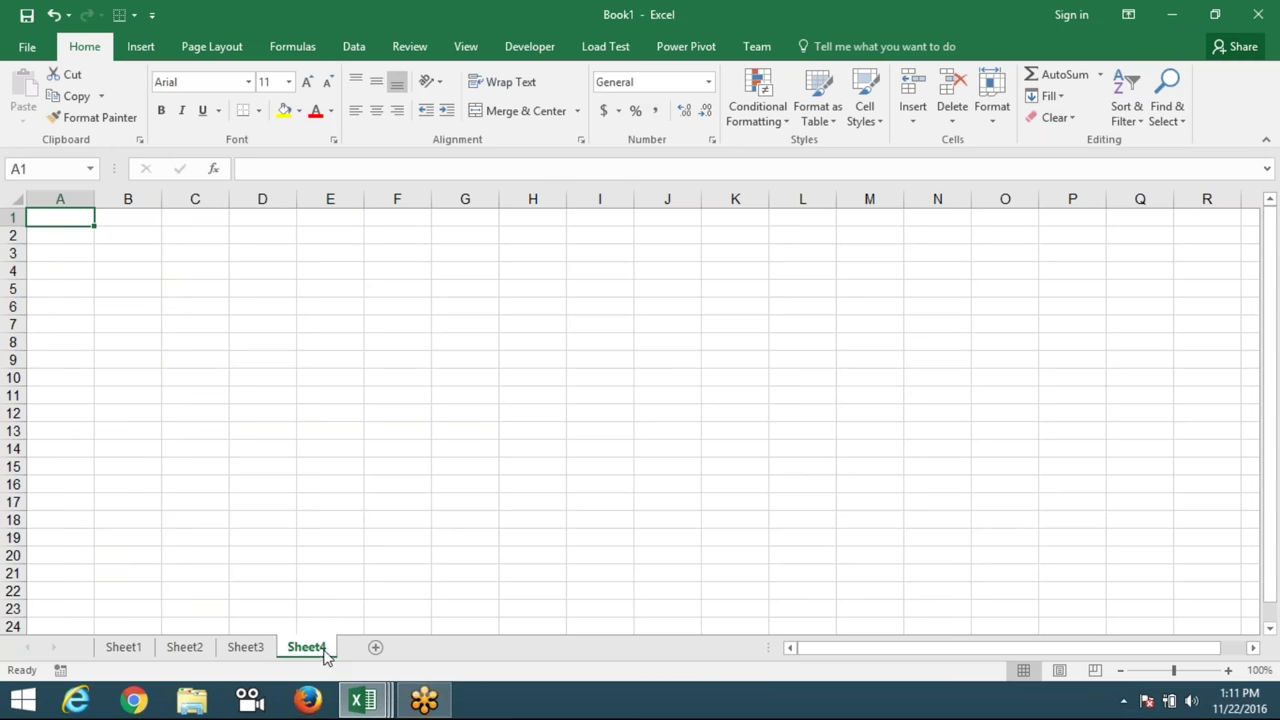
click(248, 647)
click(324, 650)
text(Name)
key(Tab)
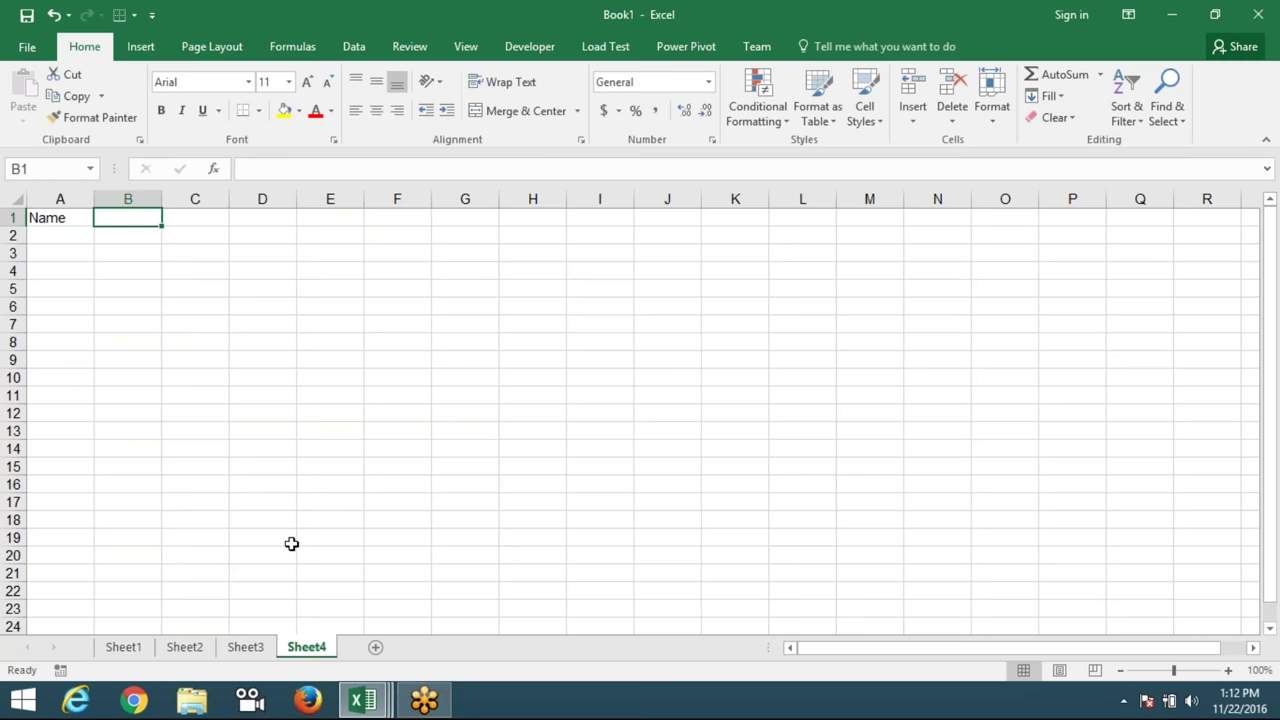
text(Sales)
key(Return)
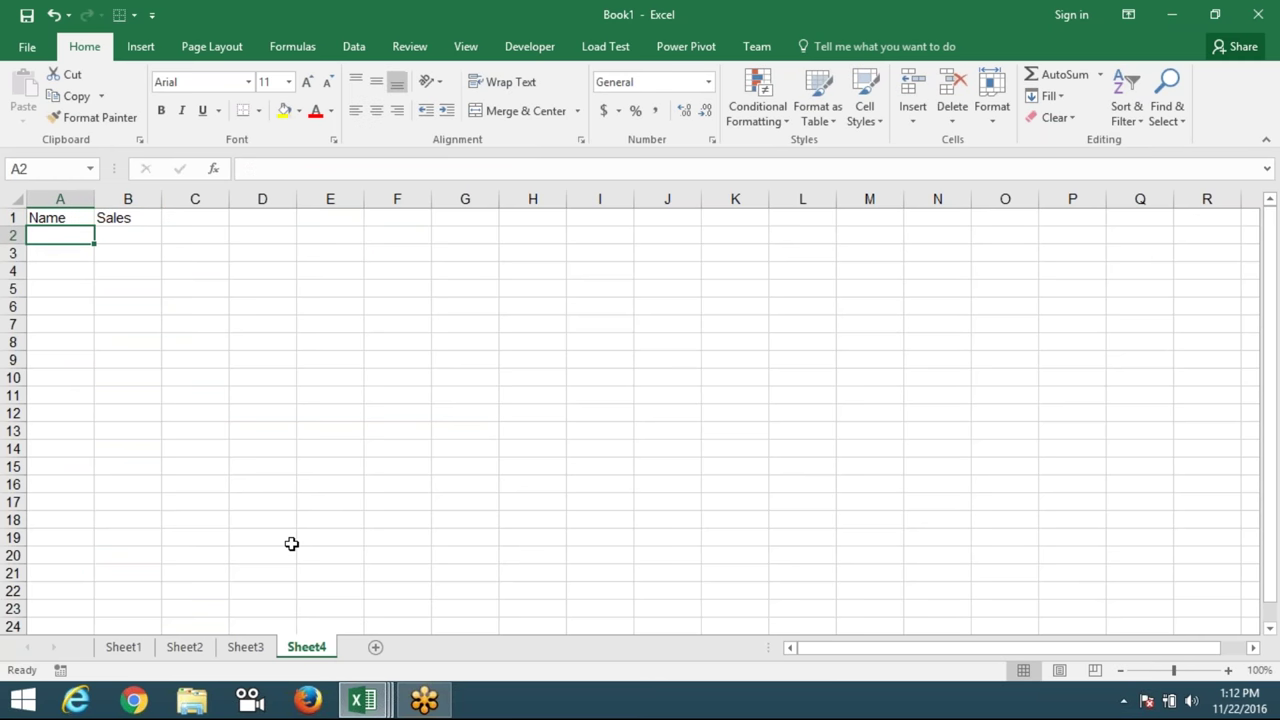
Enter a first name in A2 and fill the repeating names down column A to row 78.
text(Puneet)
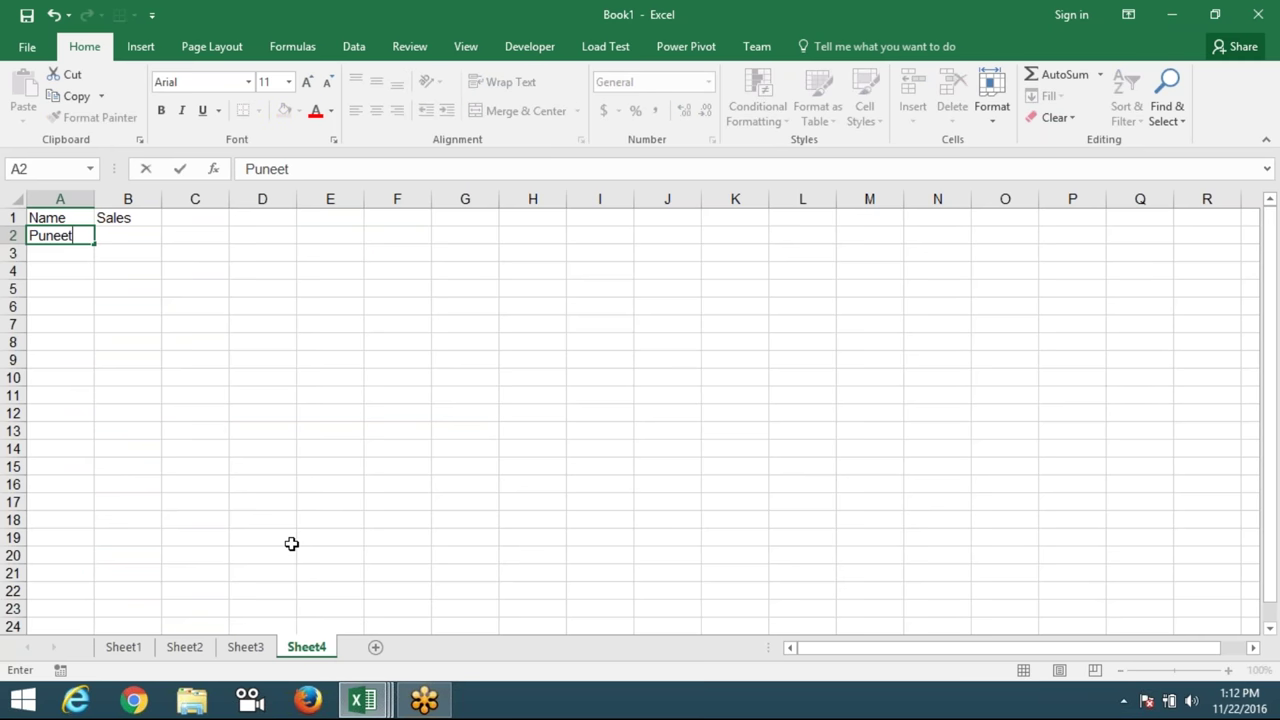
key(Return)
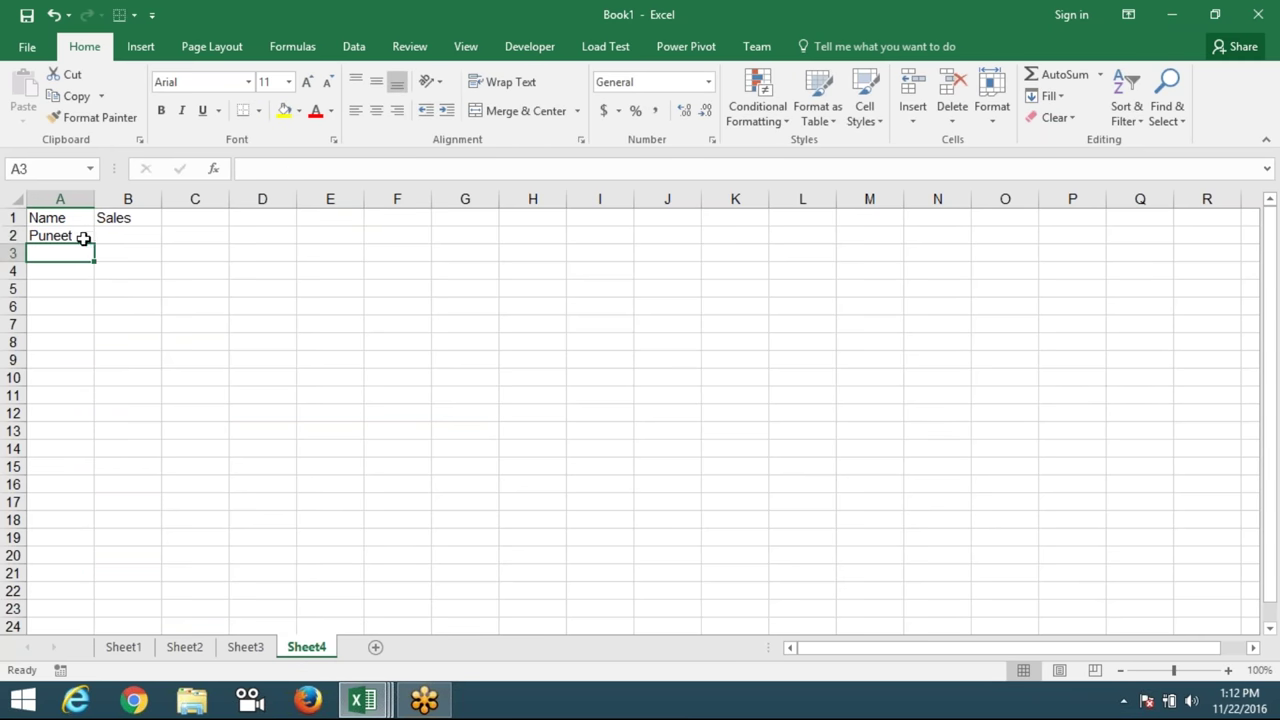
click(87, 239)
drag(93, 250, 94, 612)
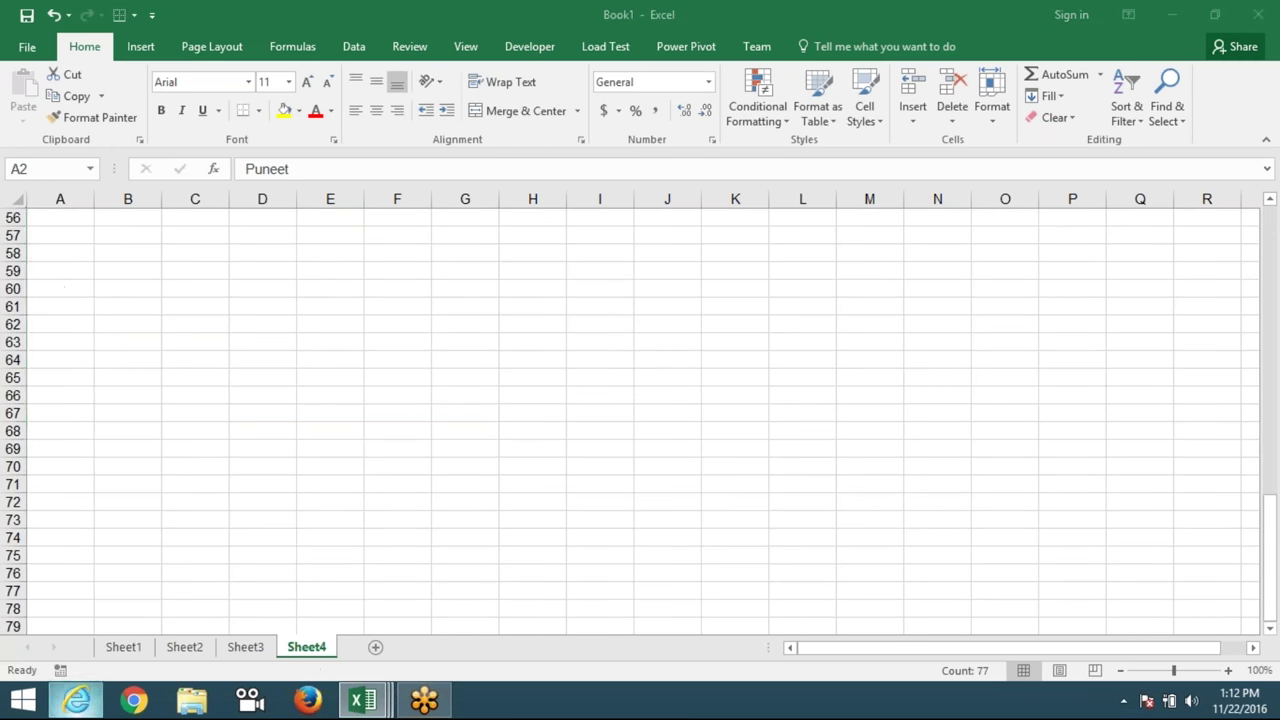
click(76, 700)
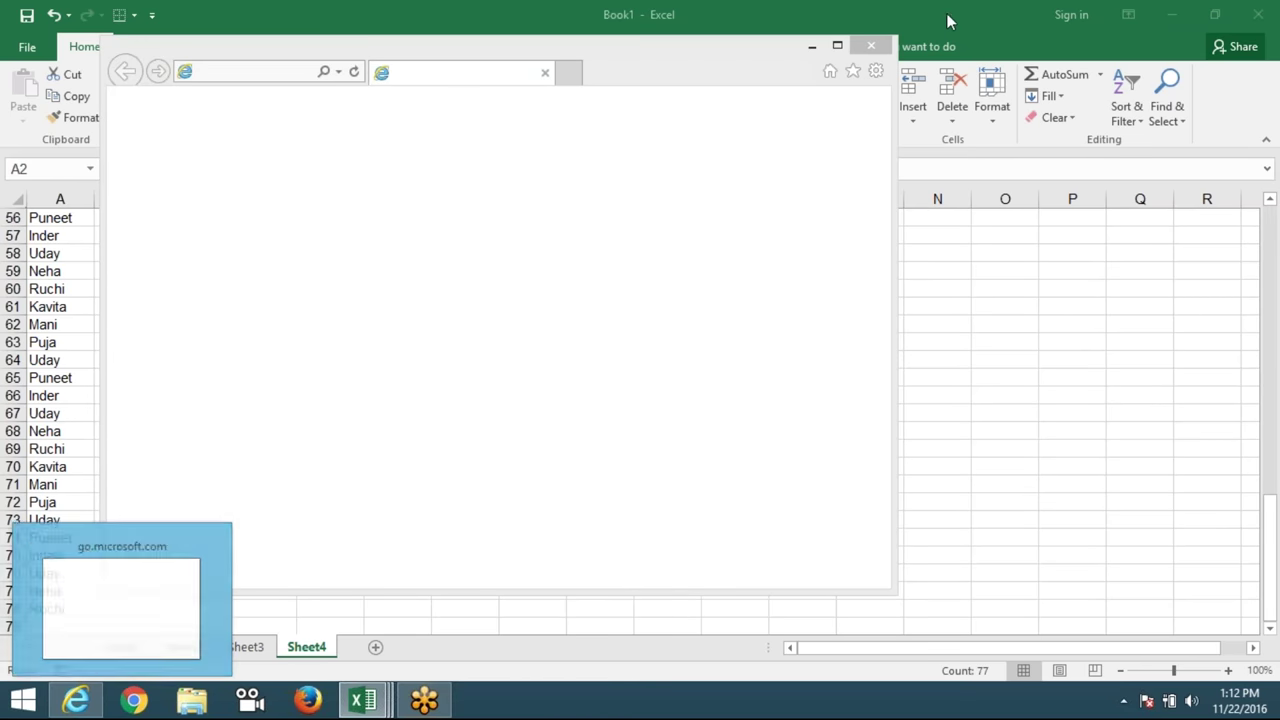
click(869, 46)
click(133, 284)
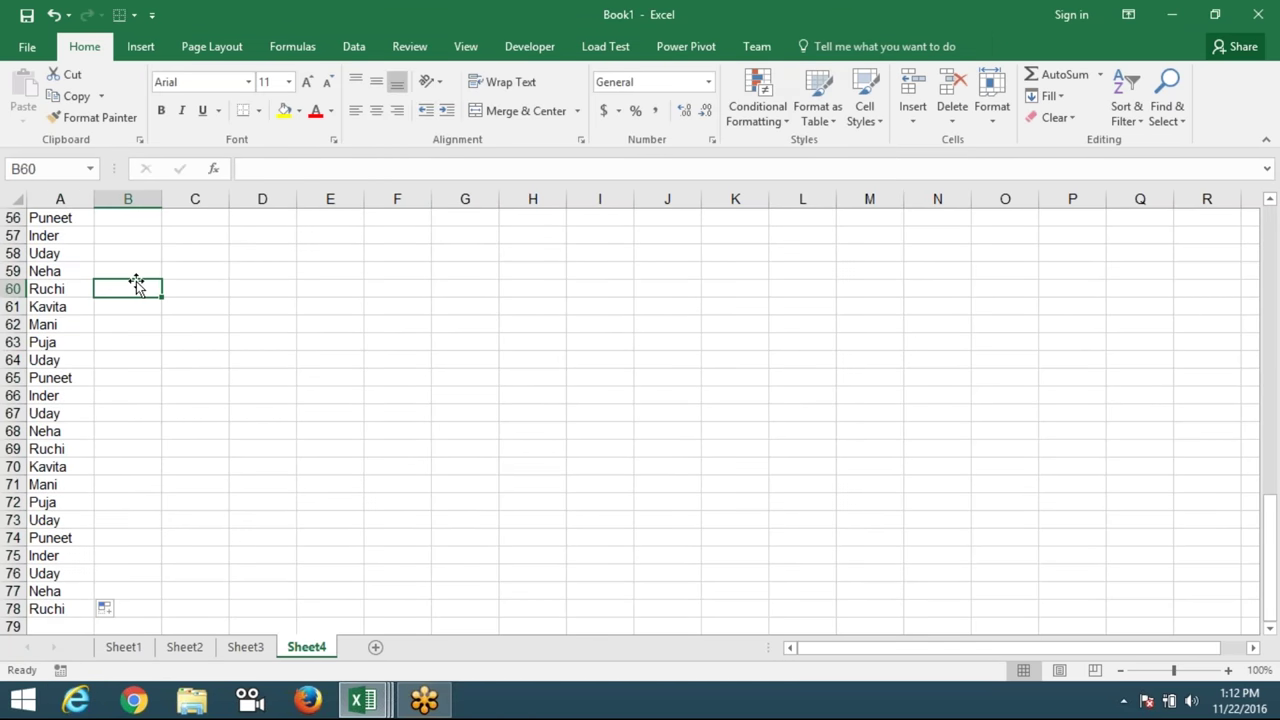
Enter =RANDBETWEEN(10,90) in B2 and fill it down the Sales column.
key(ctrl+Up)
key(Down)
text(=)
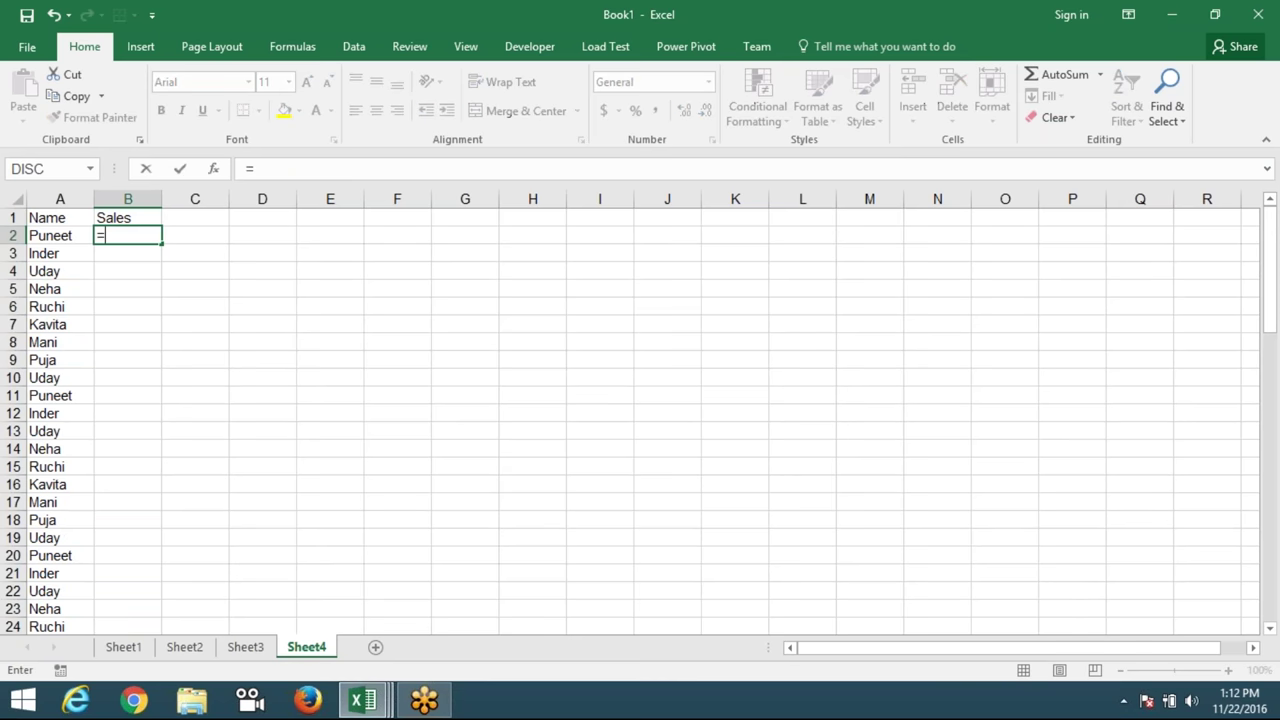
text(ra)
double_click(142, 281)
text(10)
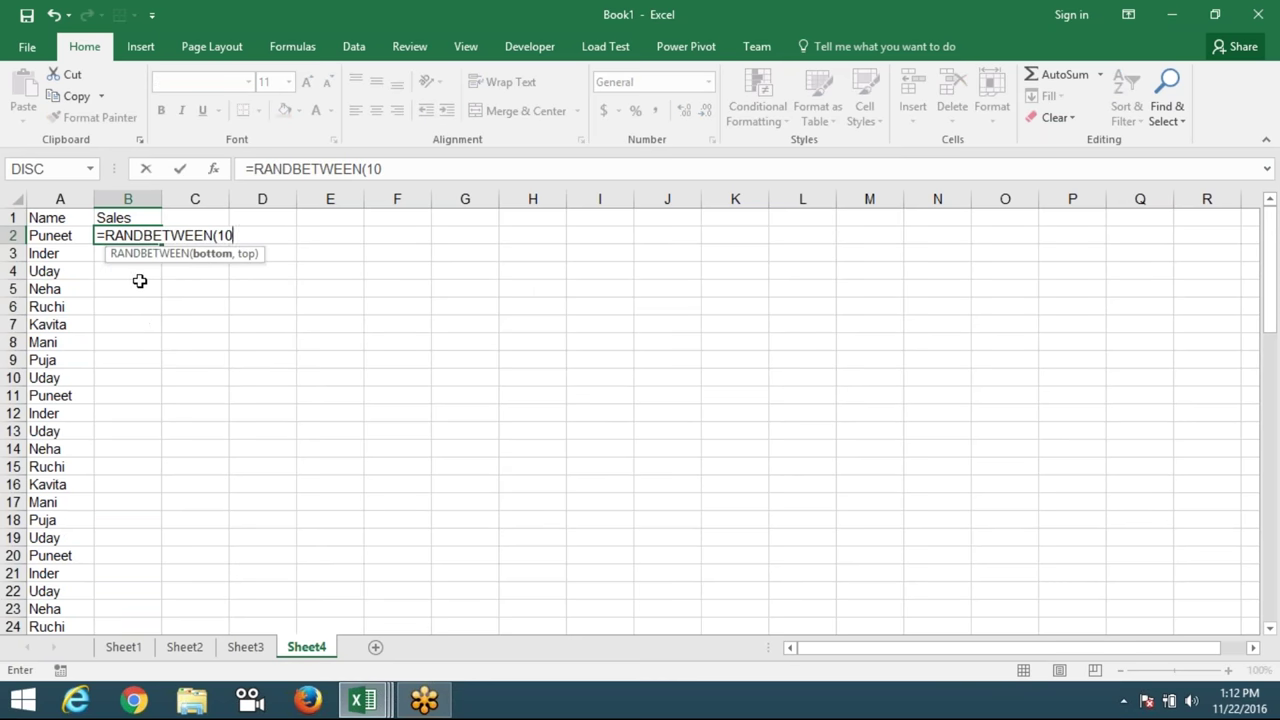
text(,90)
key(Return)
key(Up)
drag(161, 244, 170, 712)
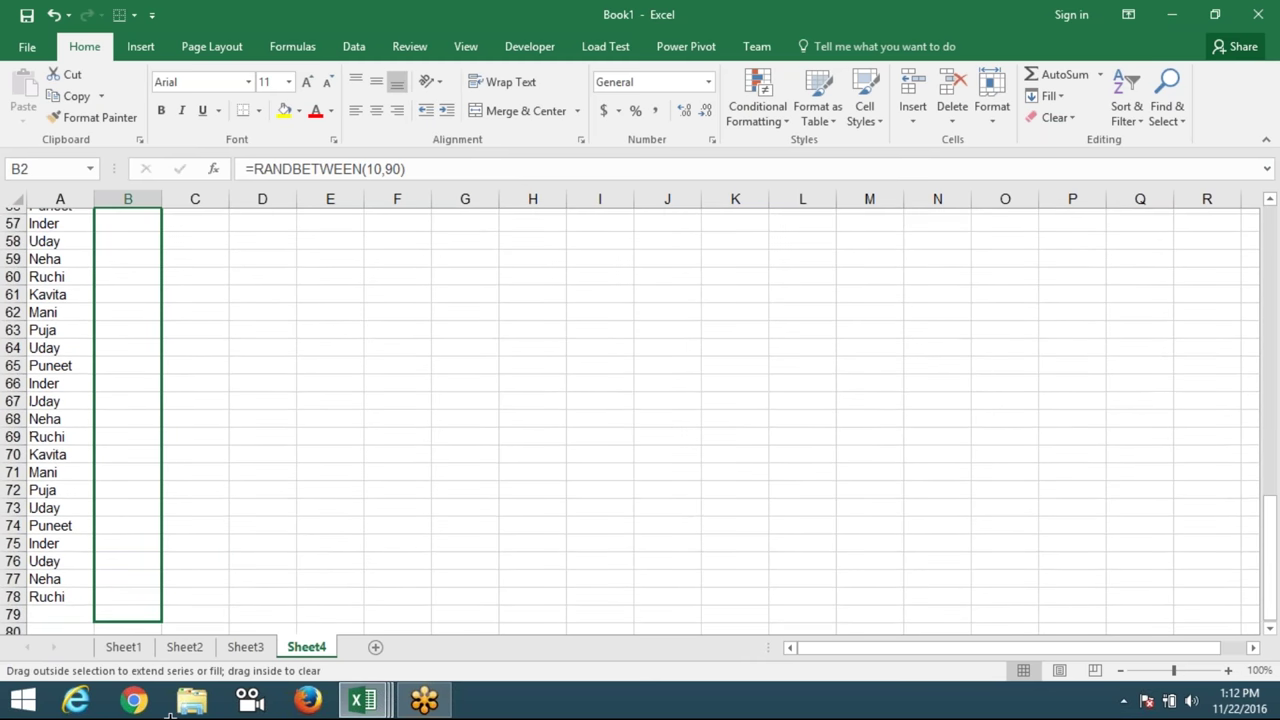
drag(170, 714, 150, 522)
Clear the extra random values below the last name in row 78.
key(Left)
key(ctrl+Down)
key(Right)
key(Down)
key(Down)
key(Up)
key(ctrl+shift+Down)
key(Delete)
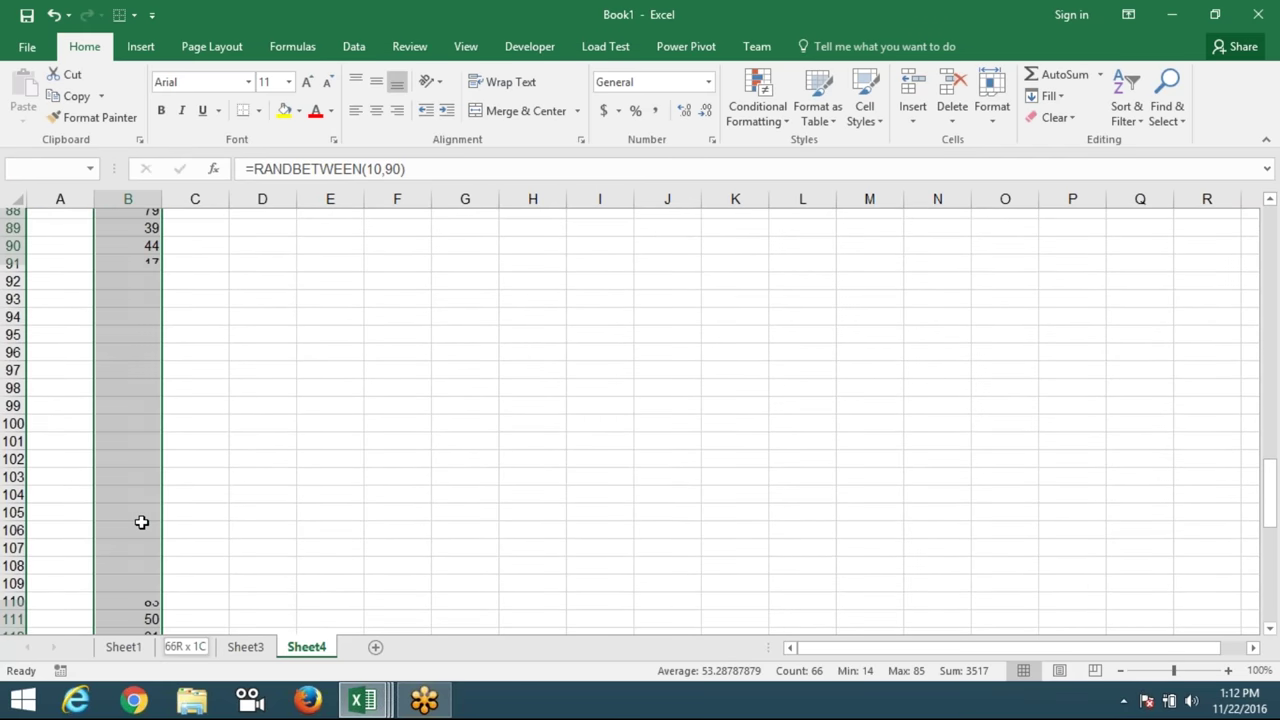
Copy B2:B78 and paste it back as plain values.
key(ctrl+Up)
key(Down)
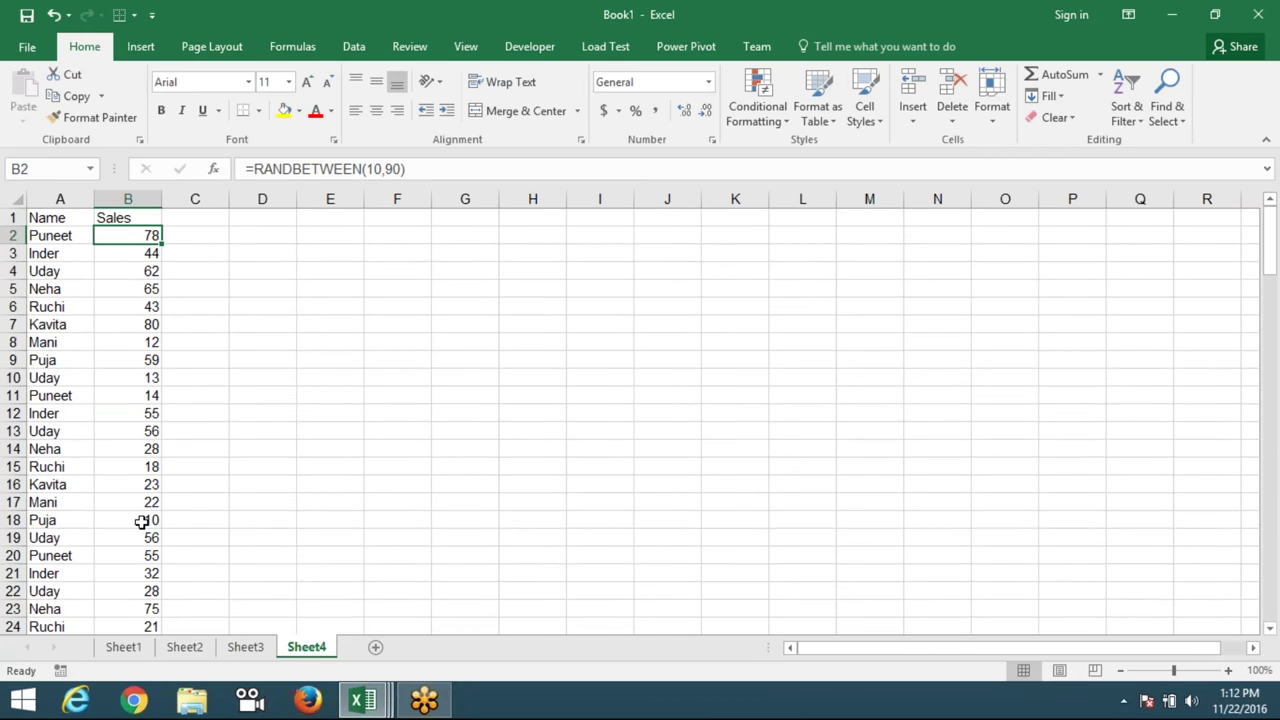
key(ctrl+shift+Down)
key(ctrl+c)
key(ctrl+q)
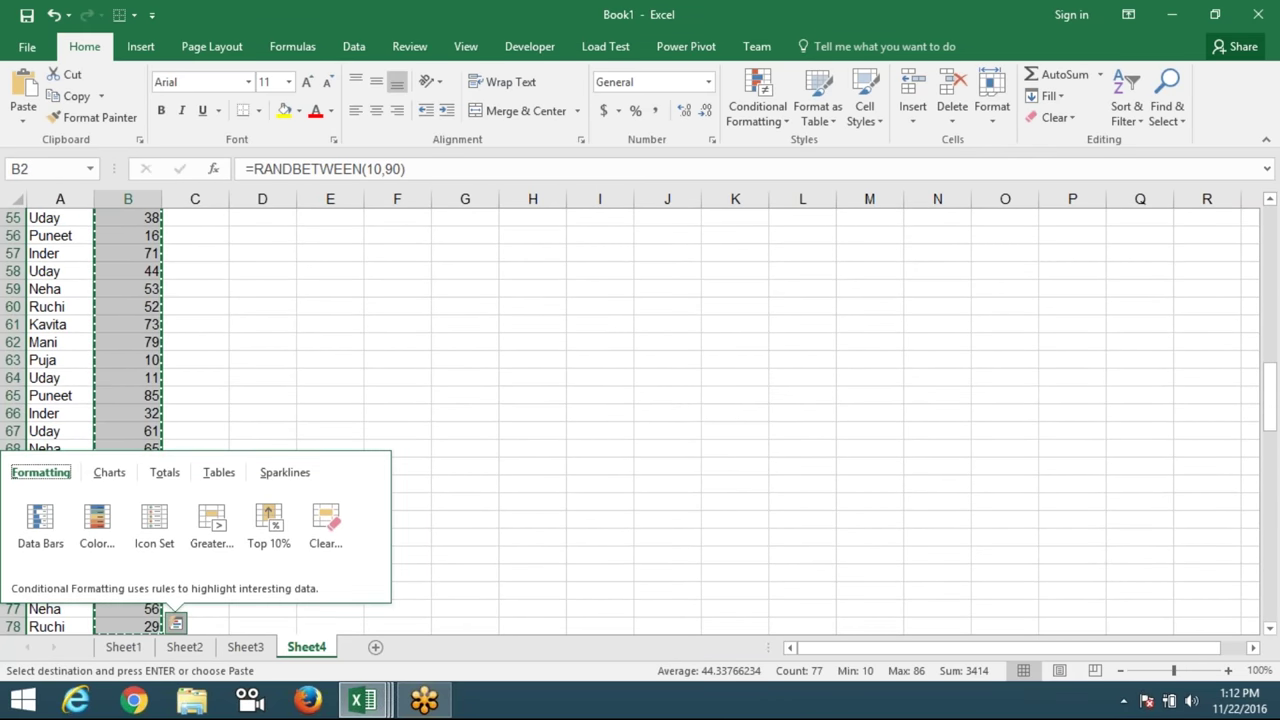
click(23, 112)
click(48, 242)
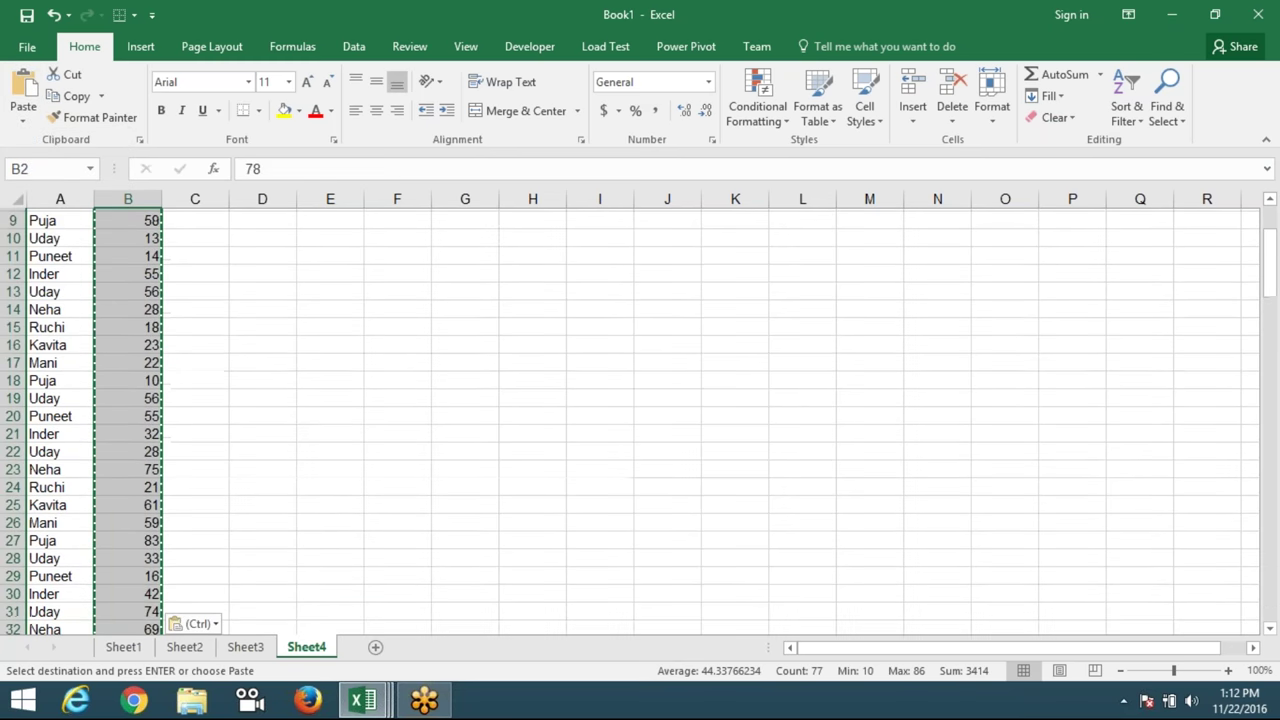
click(23, 112)
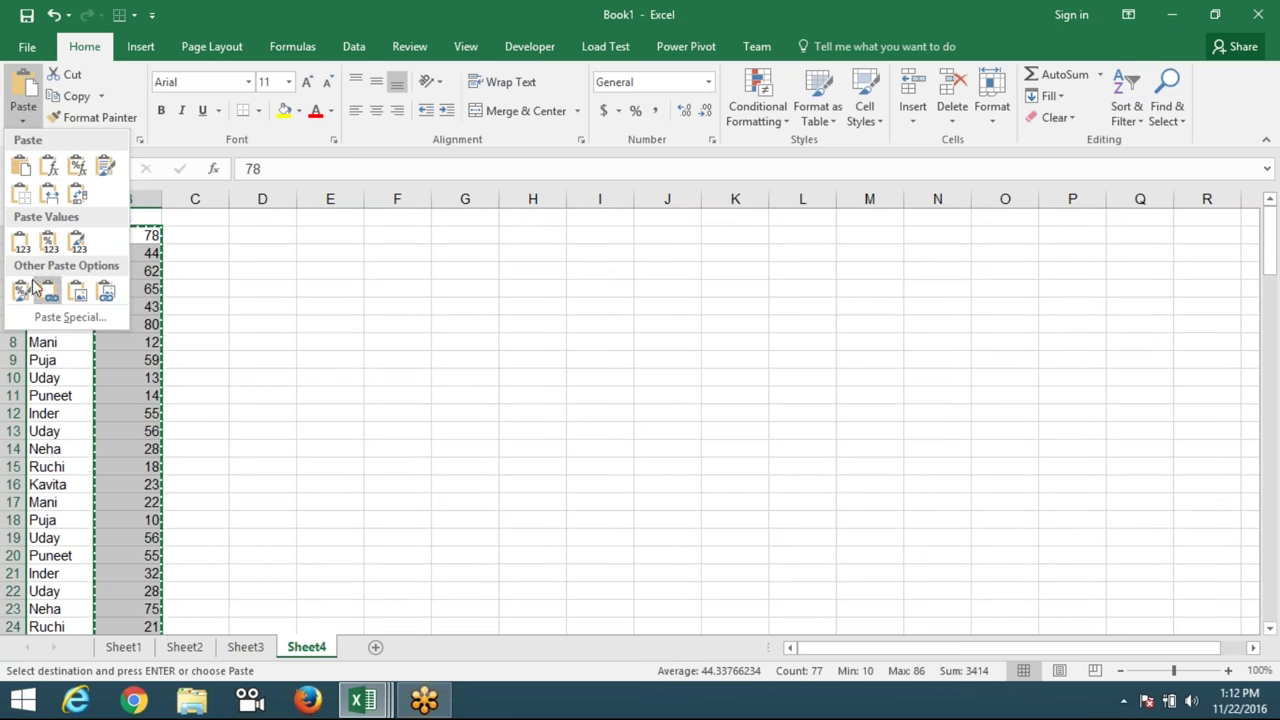
click(20, 242)
click(145, 275)
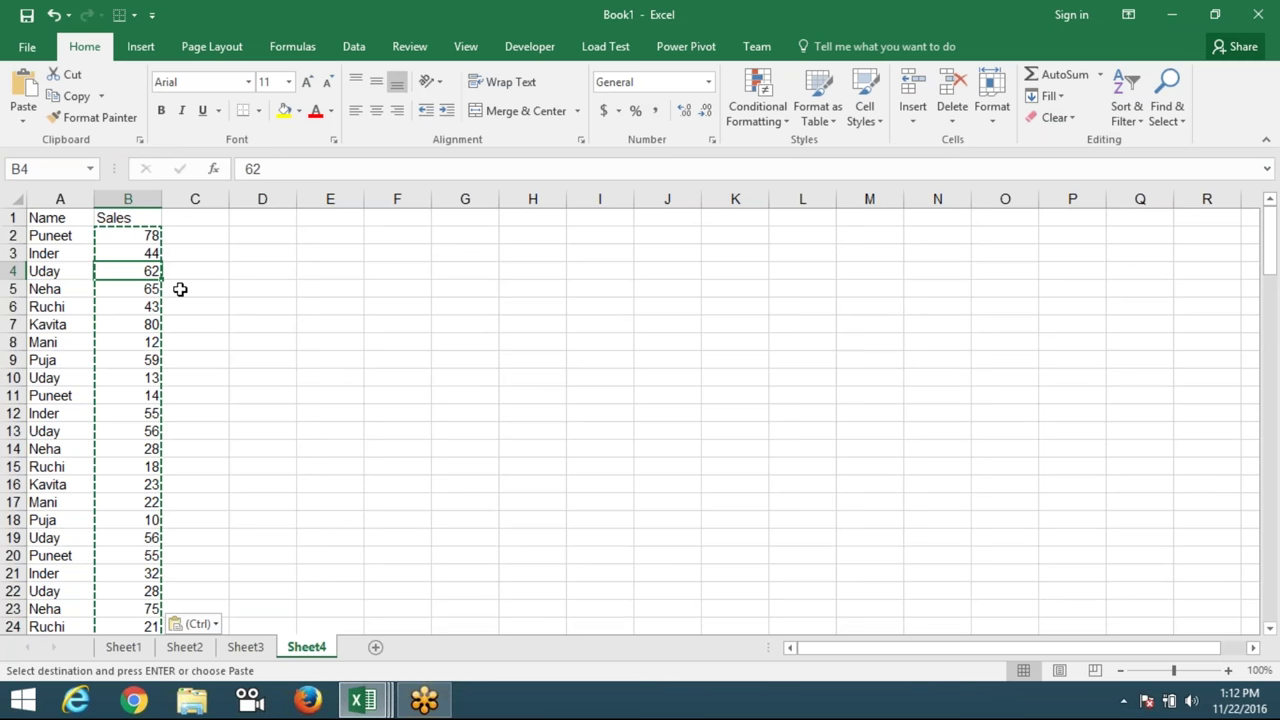
key(Escape)
click(292, 265)
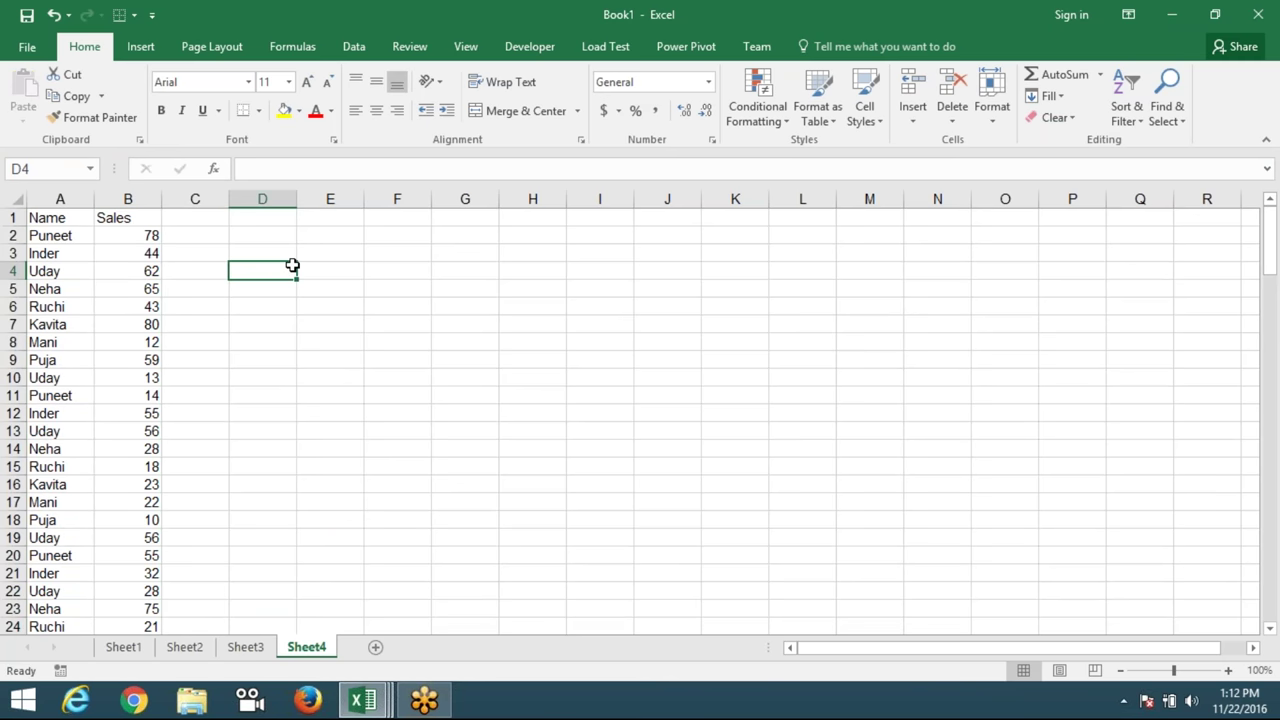
Type the name to look up into cell D4 and move to E4.
text(Inder)
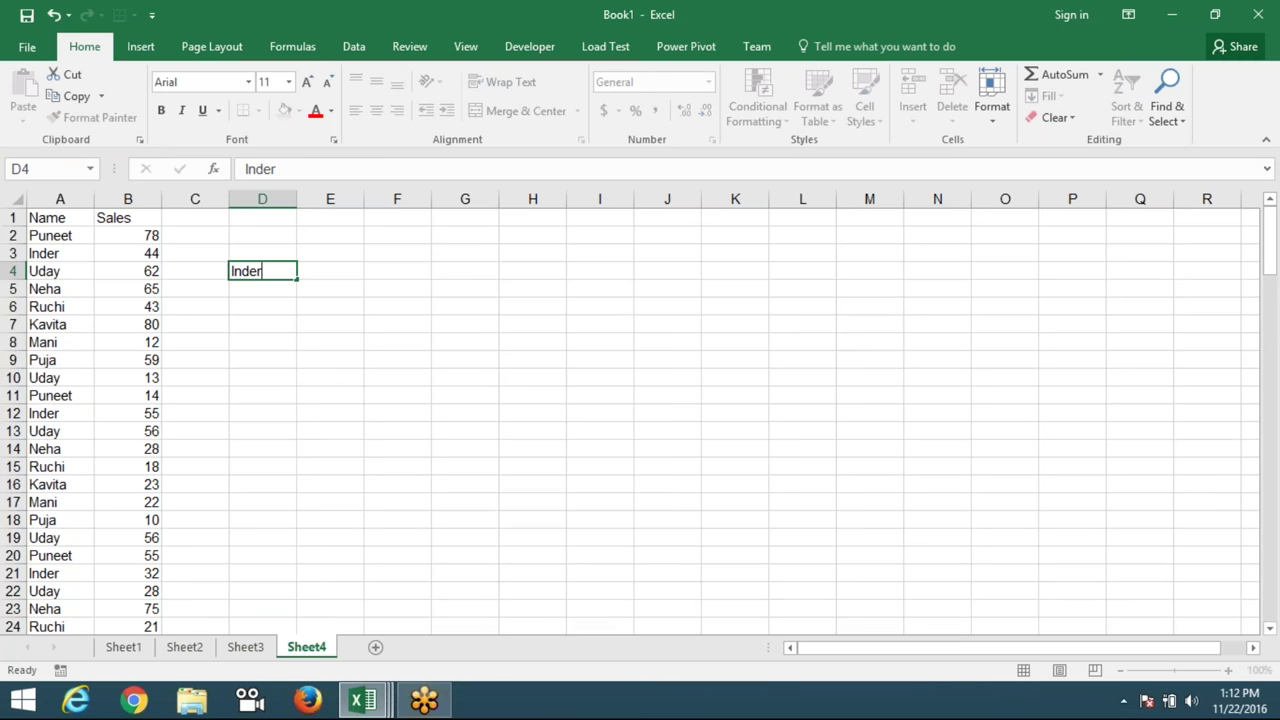
key(Tab)
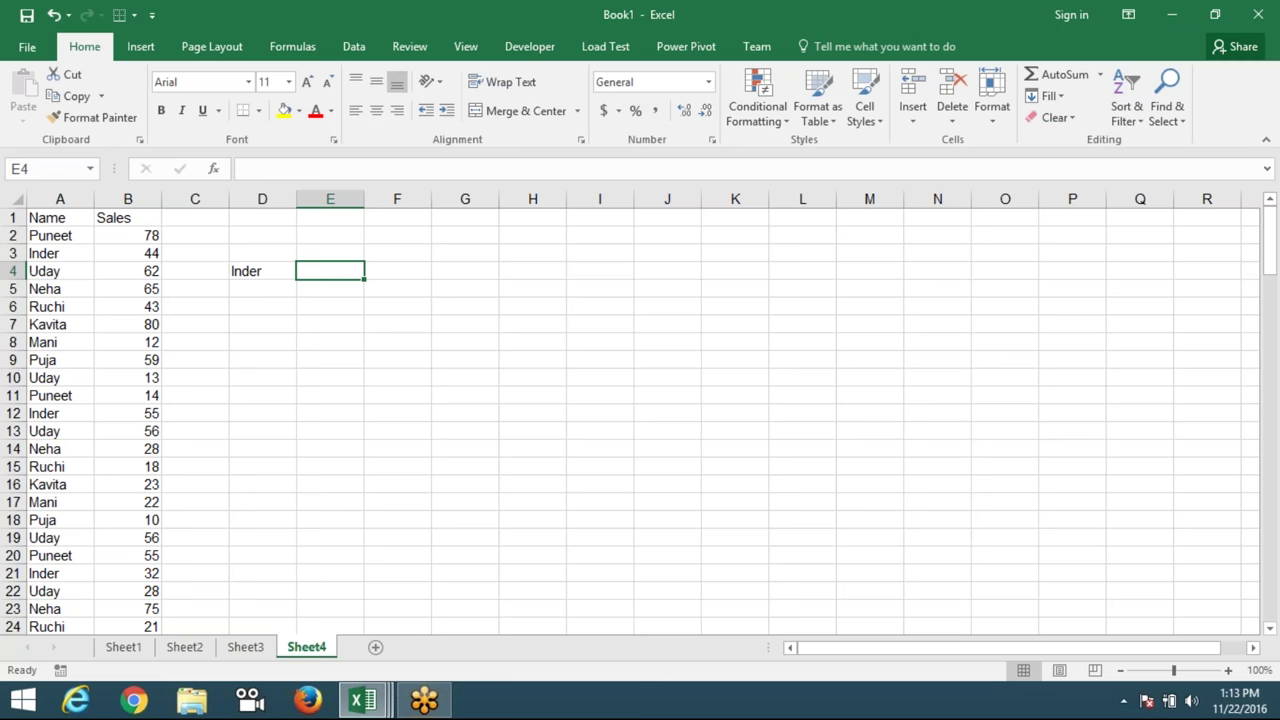
In E4, begin =MAX(IF(A2:A78=D4, comparing the name range against D4.
text(=s)
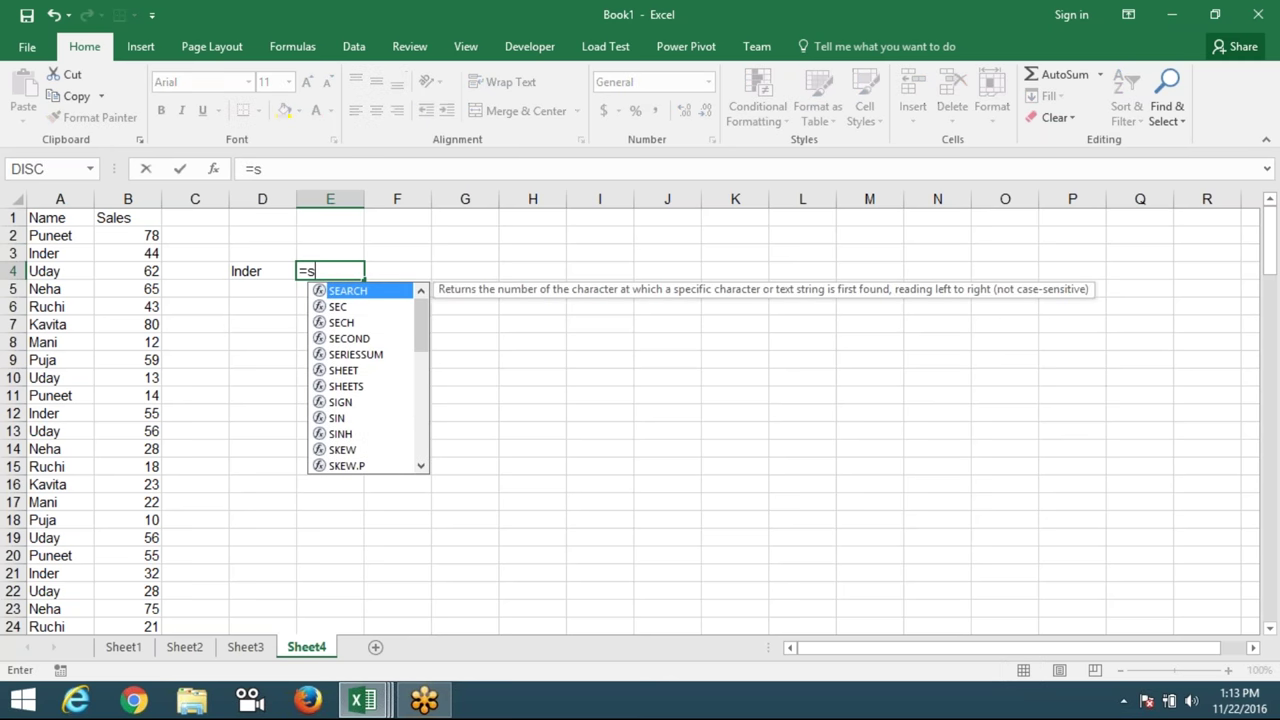
key(BackSpace)
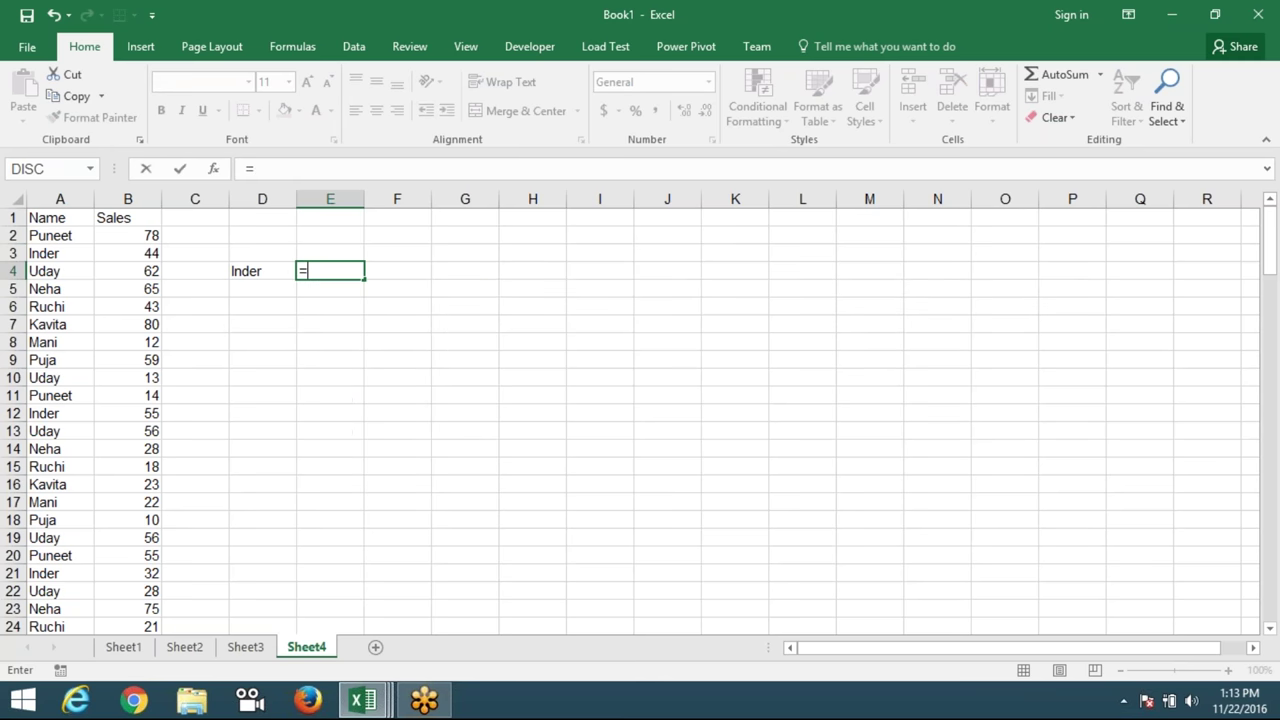
text(ma)
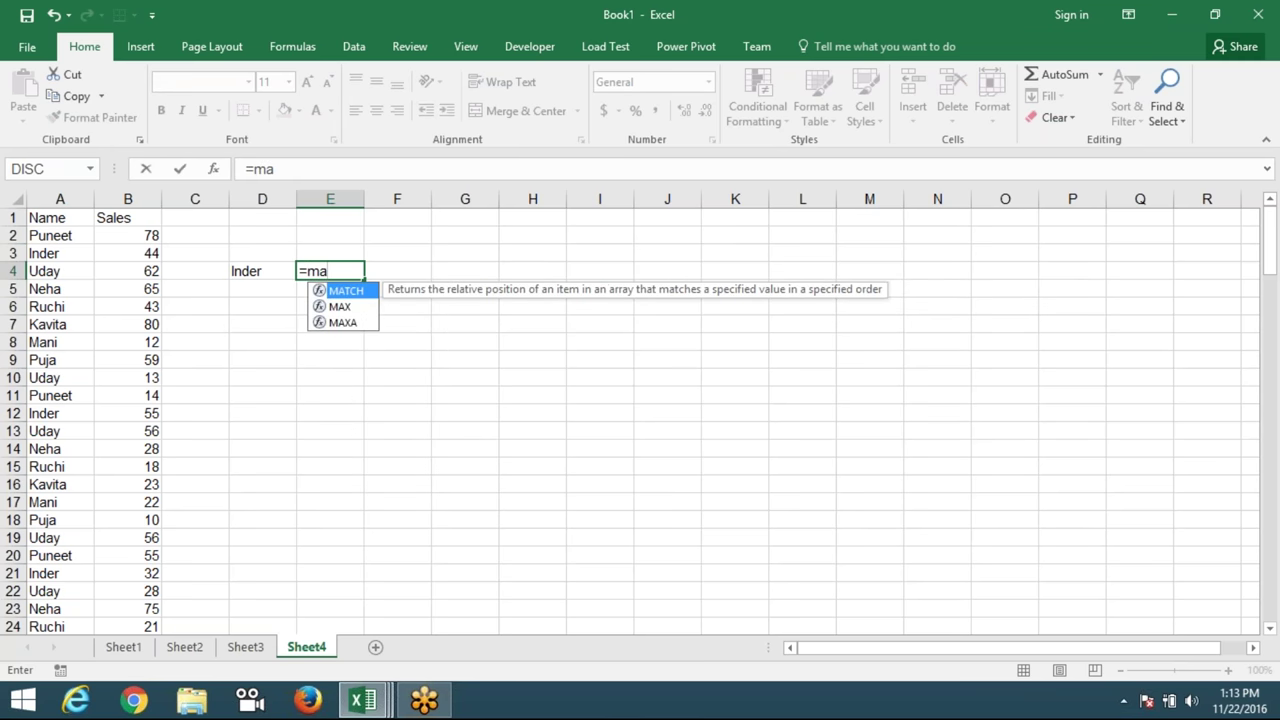
key(Down)
key(Tab)
text(i)
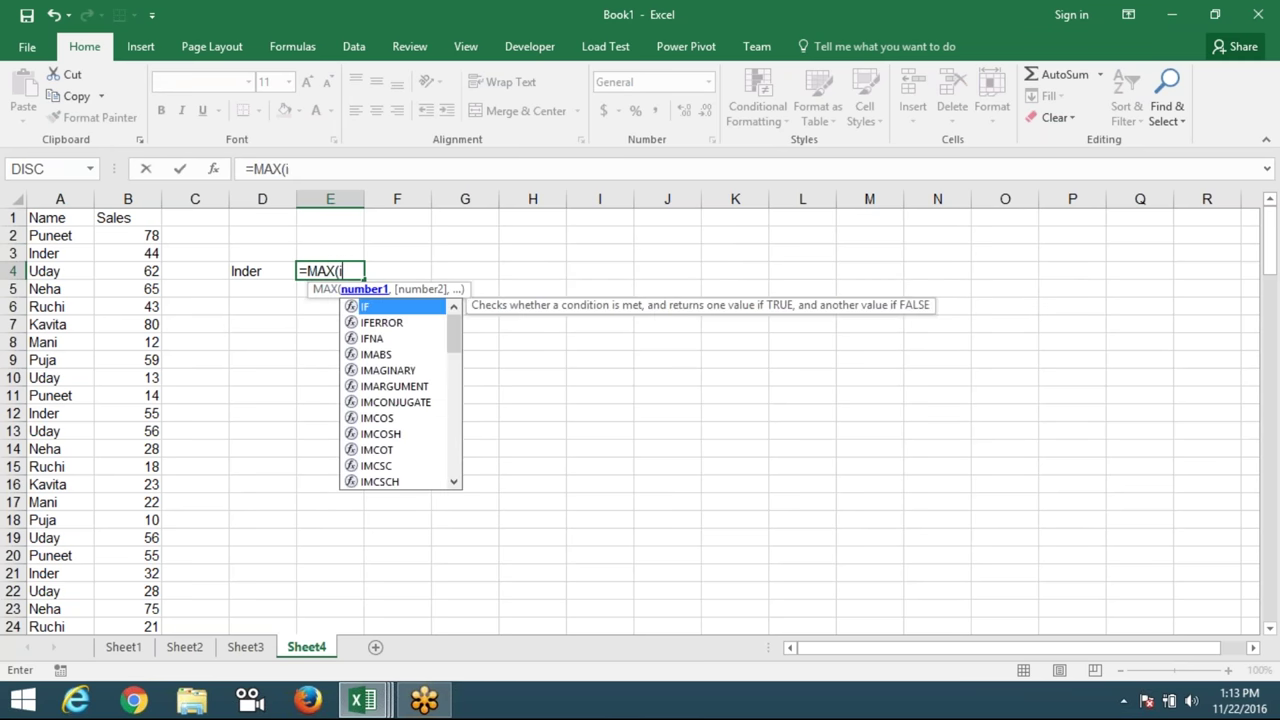
key(Tab)
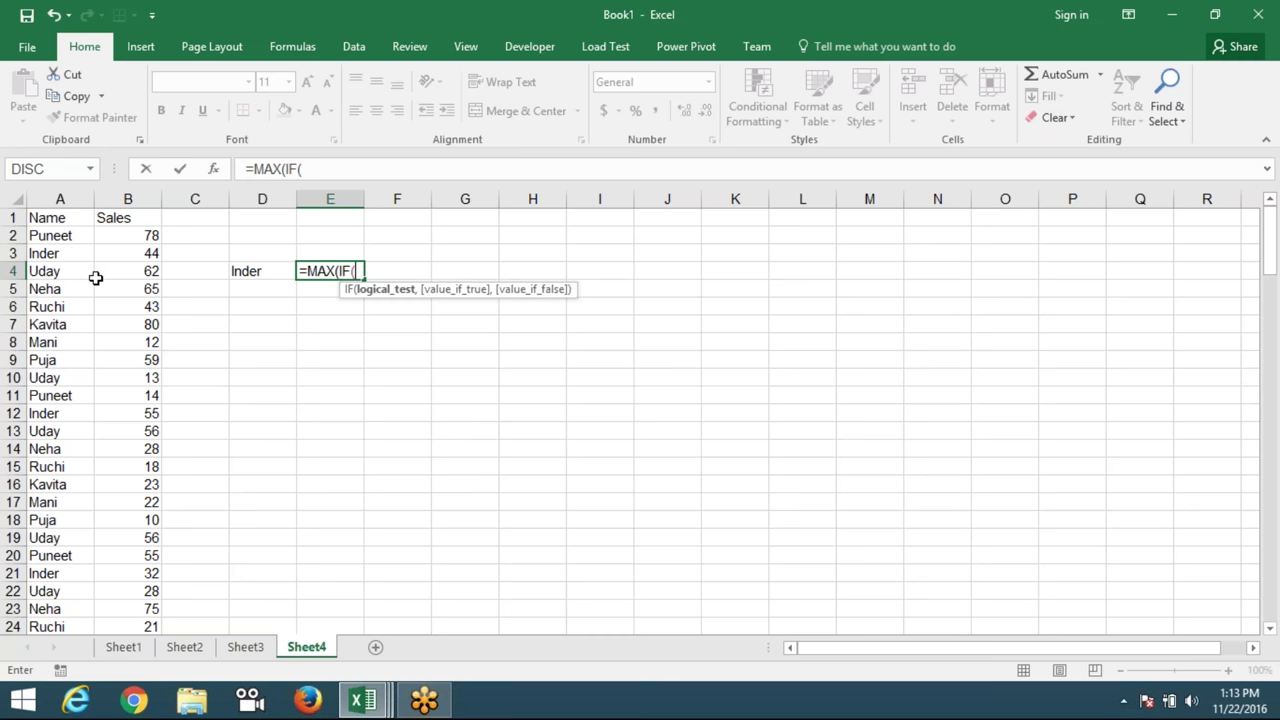
click(42, 238)
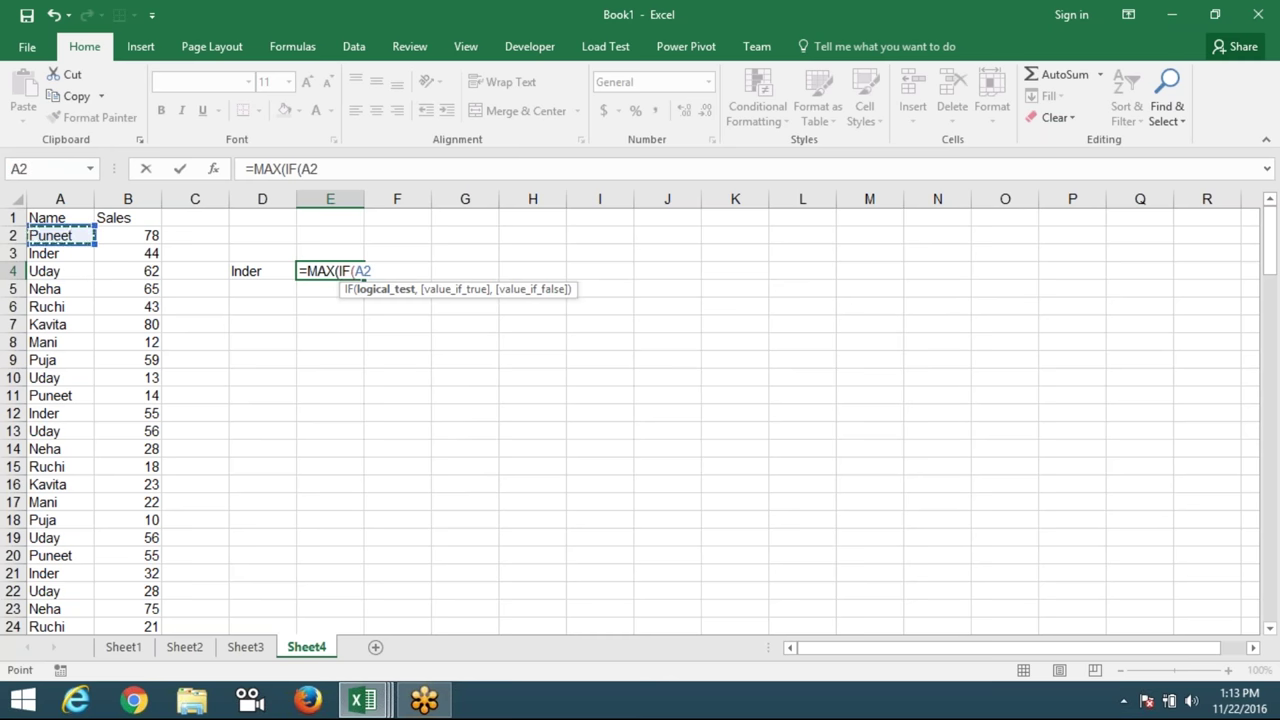
drag(42, 238, 60, 636)
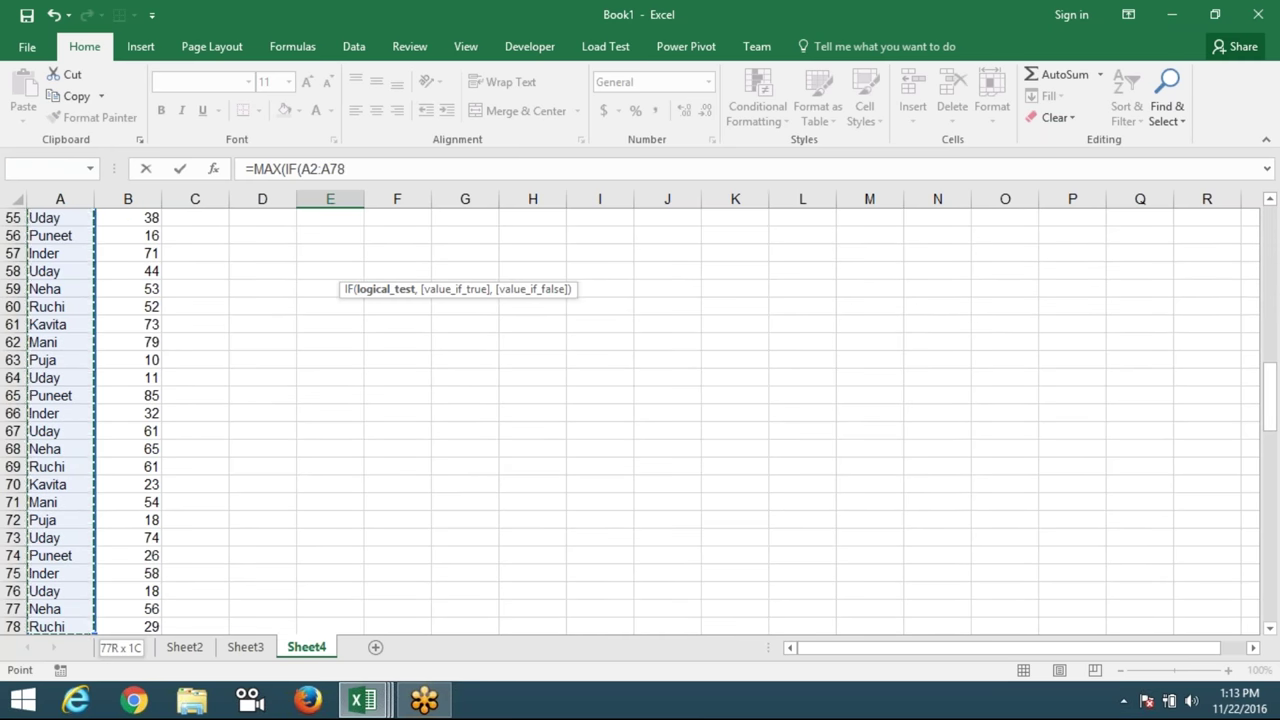
text(=)
key(Up)
key(Left)
key(Down)
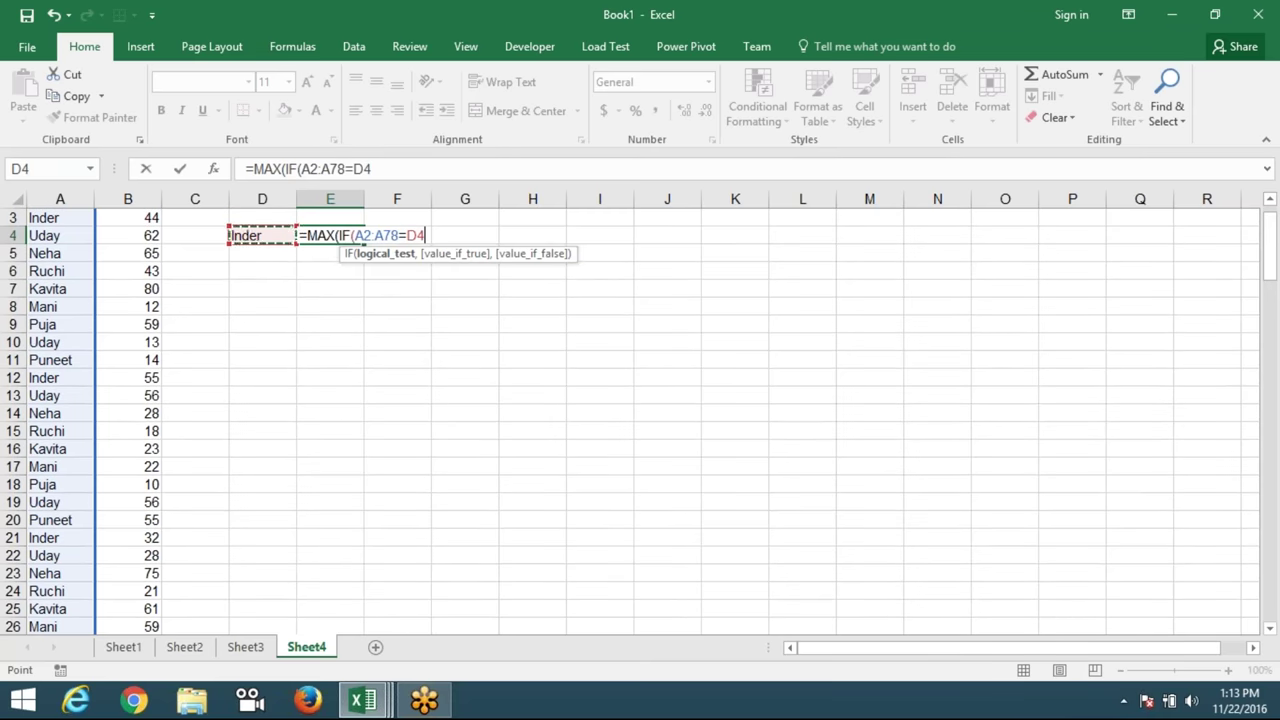
text(,)
Add the sales range B2:B78 and commit the formula as an array formula.
click(130, 238)
key(Up)
key(Up)
key(ctrl+shift+Down)
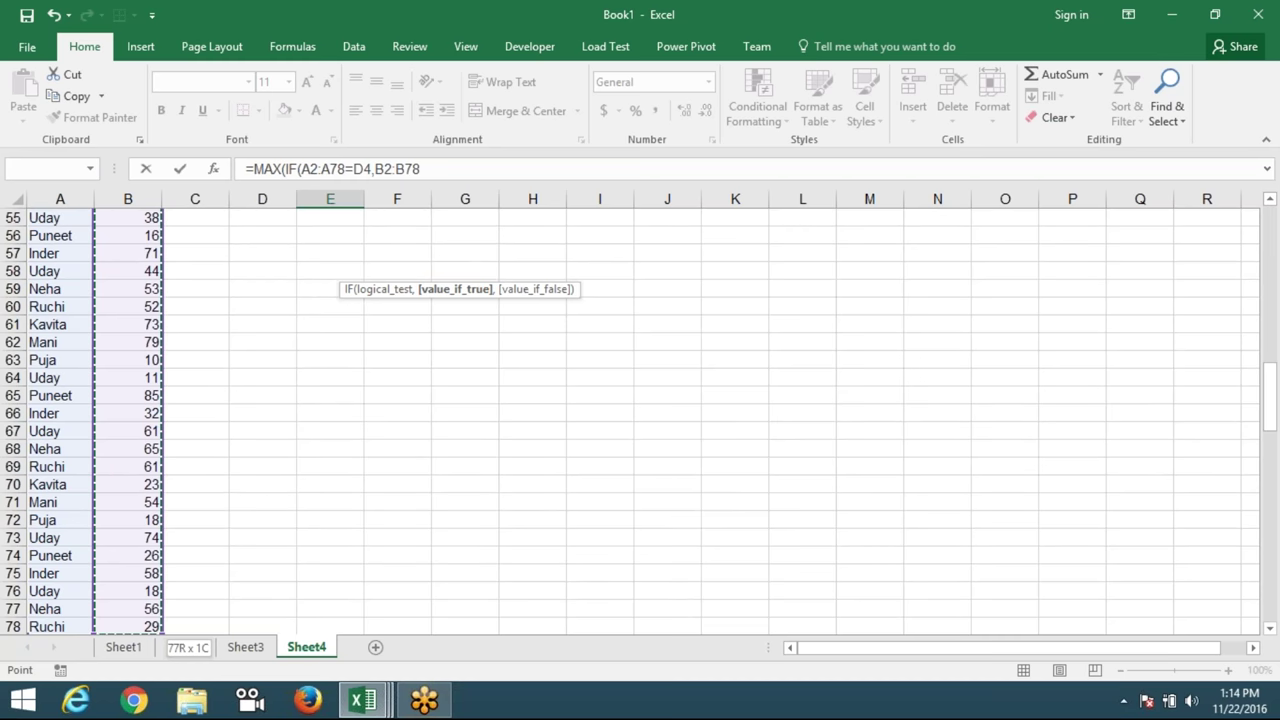
click(248, 170)
click(292, 170)
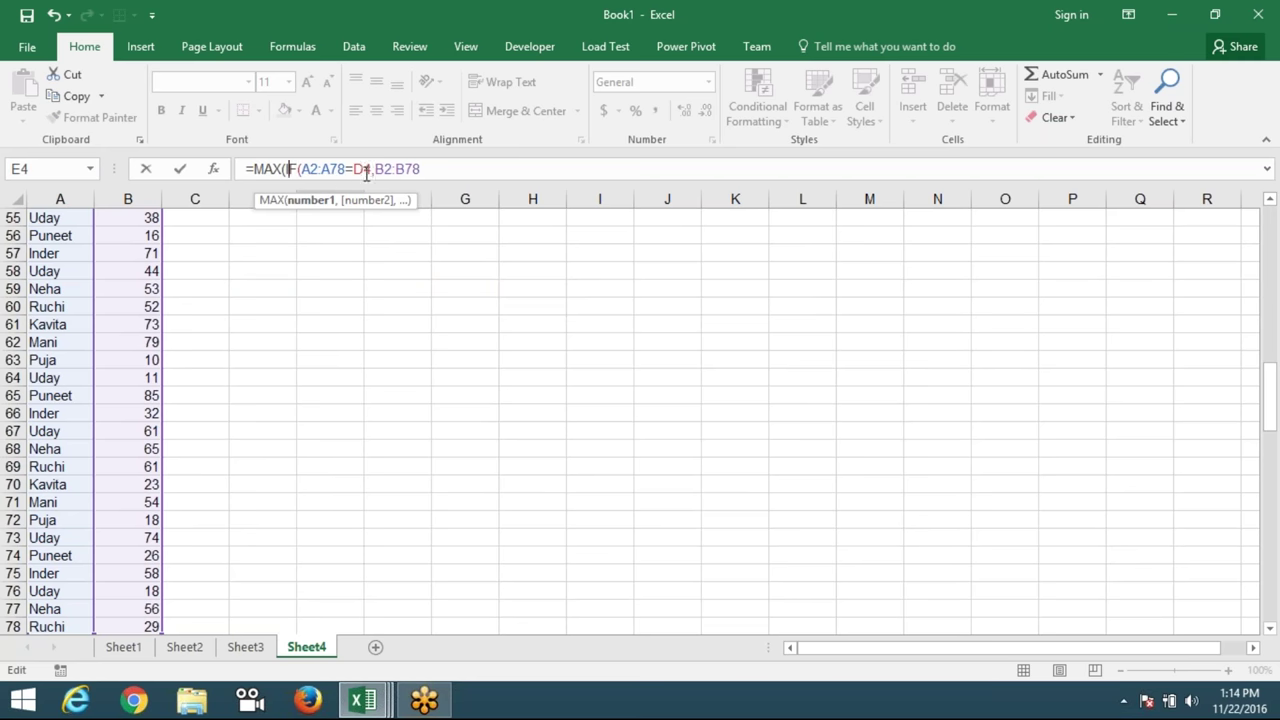
drag(376, 171, 421, 170)
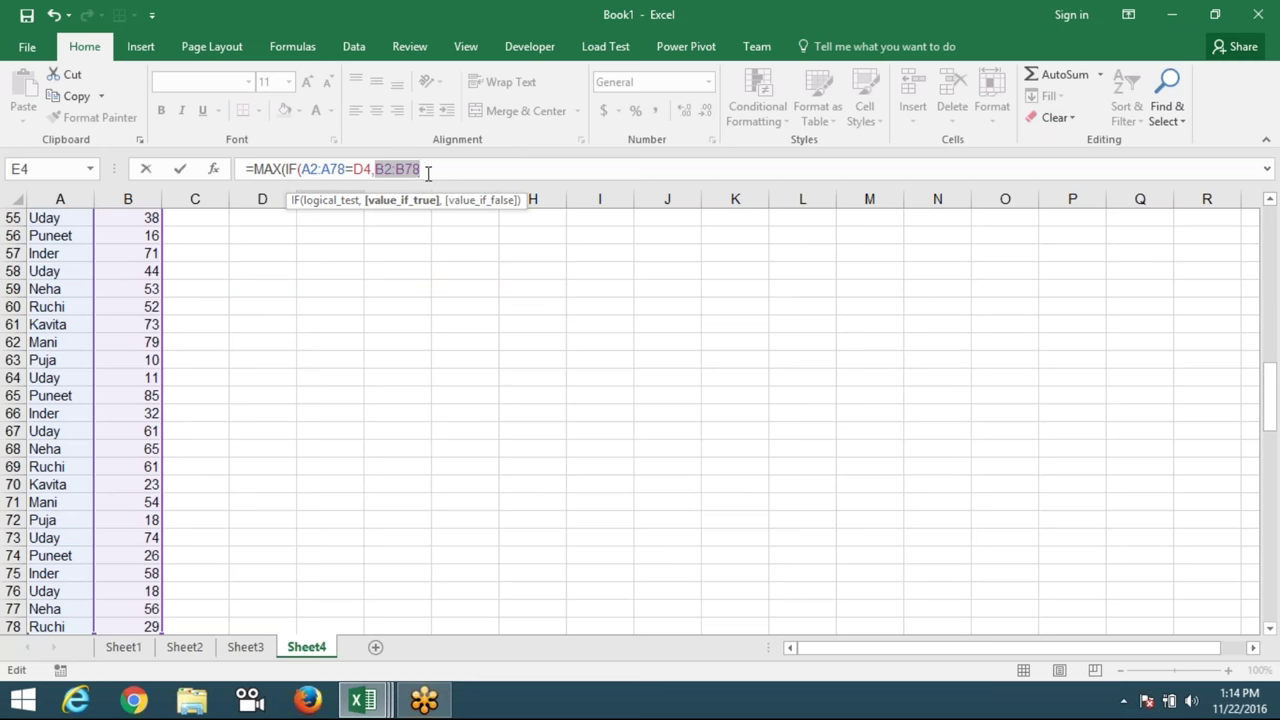
key(ctrl+shift+Return)
key(Return)
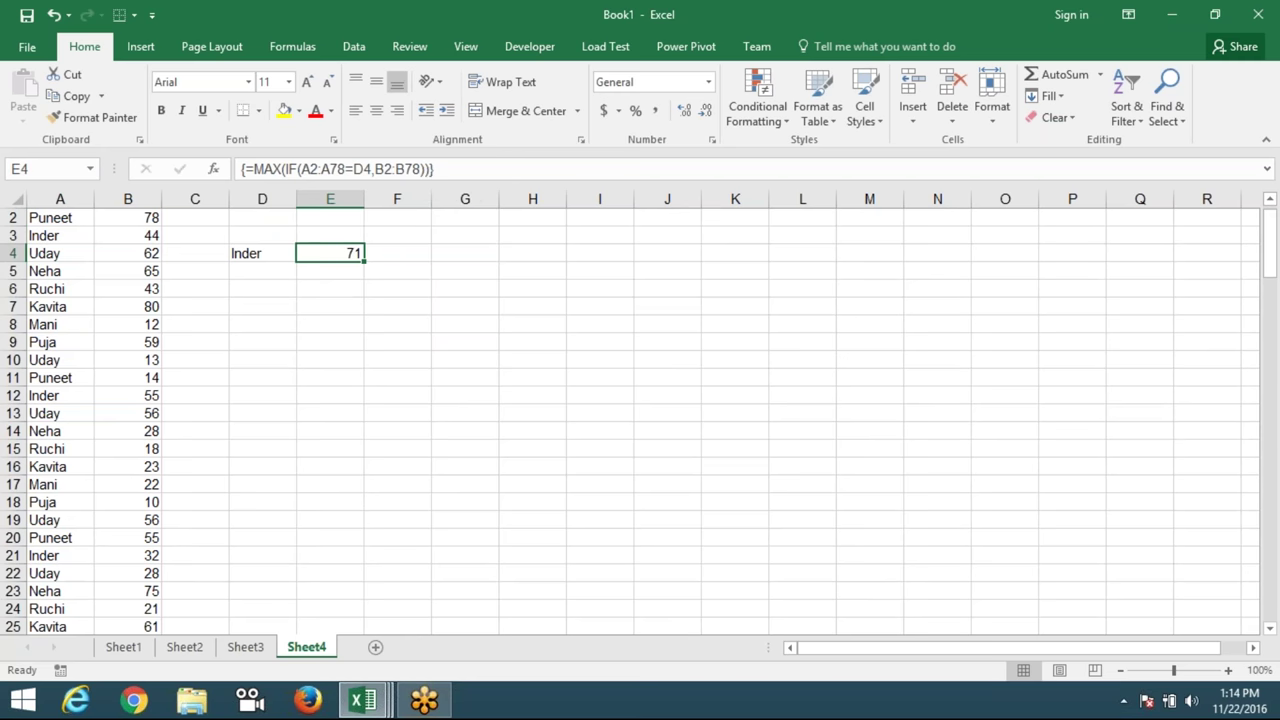
Change the lookup name in D4 and confirm E4 now returns 84.
click(233, 253)
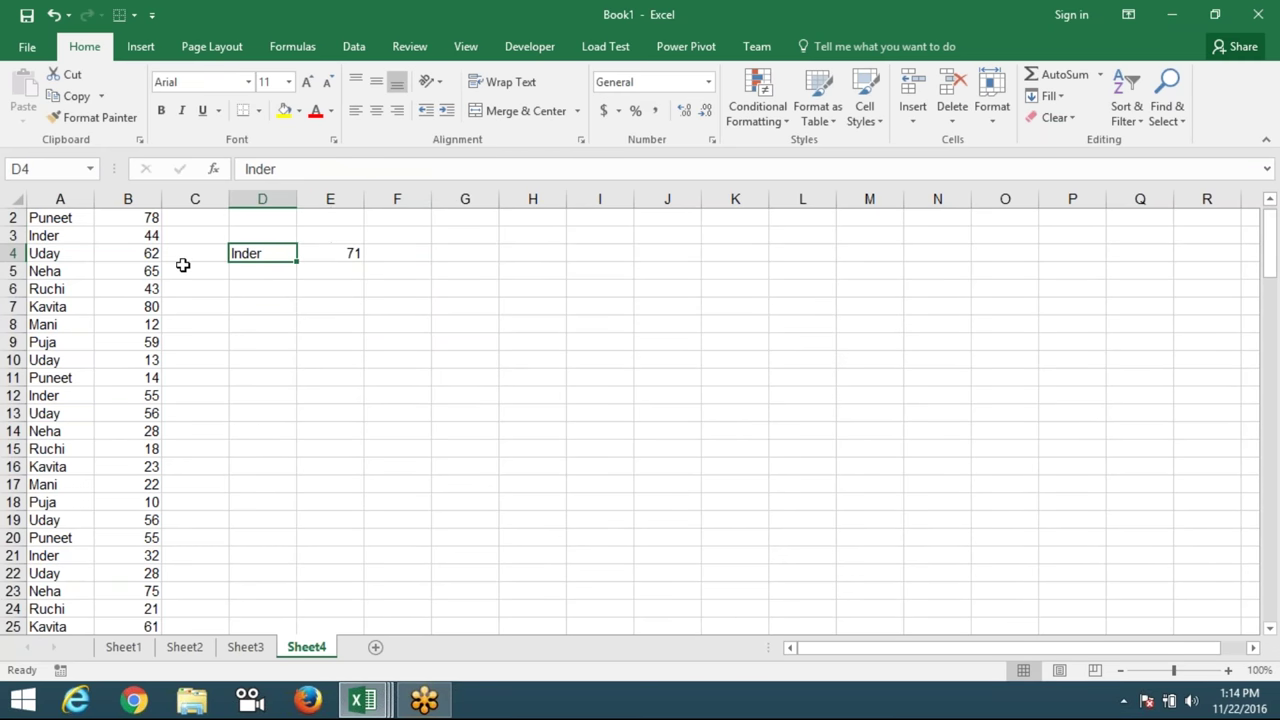
text(Uday)
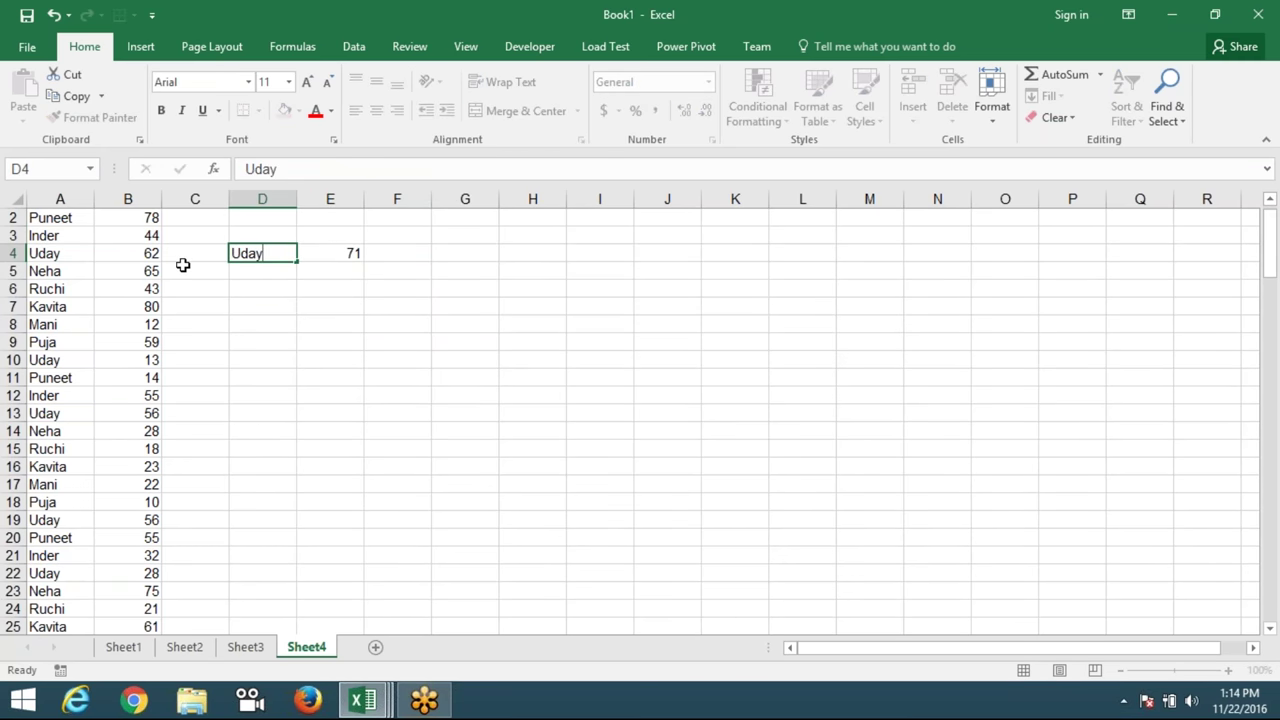
key(Return)
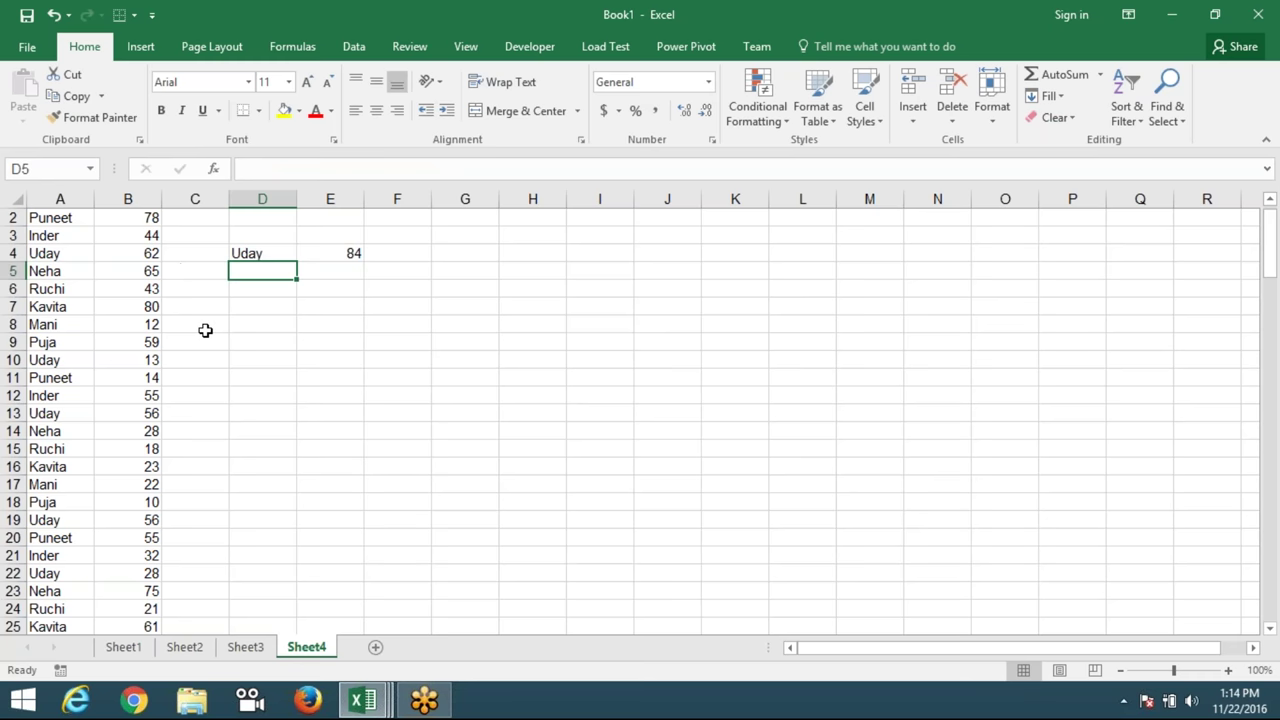
scroll(205, 330, up, 1)
click(323, 272)
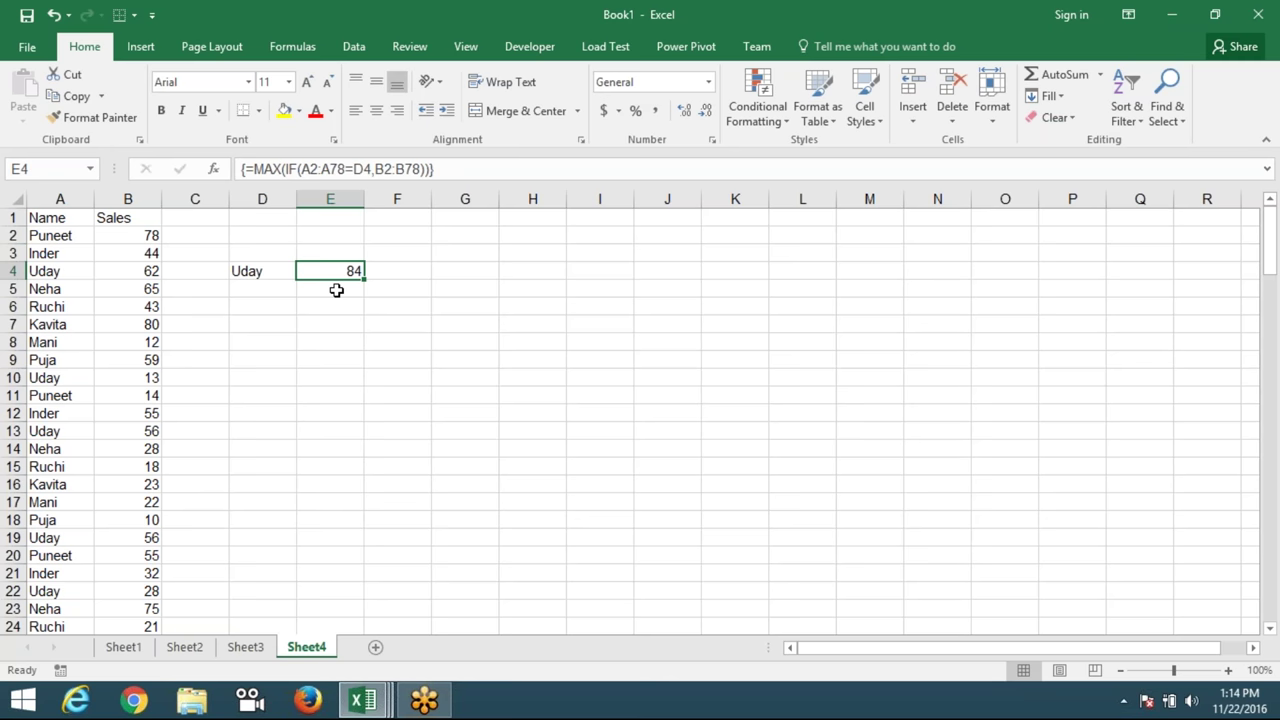
Copy the Name and Sales data A1:B78 and paste it into a new Sheet5.
key(Left)
key(ctrl+Left)
key(ctrl+Left)
key(ctrl+Up)
key(shift+Right)
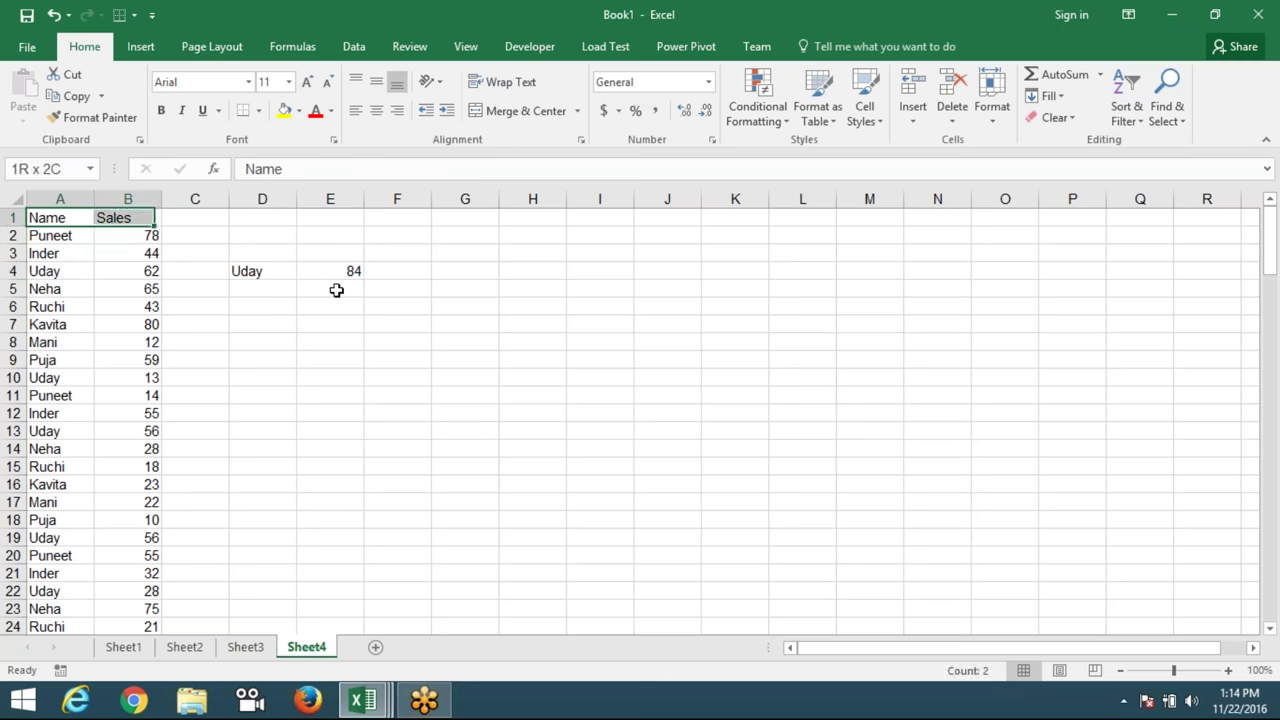
key(ctrl+shift+Down)
key(ctrl+c)
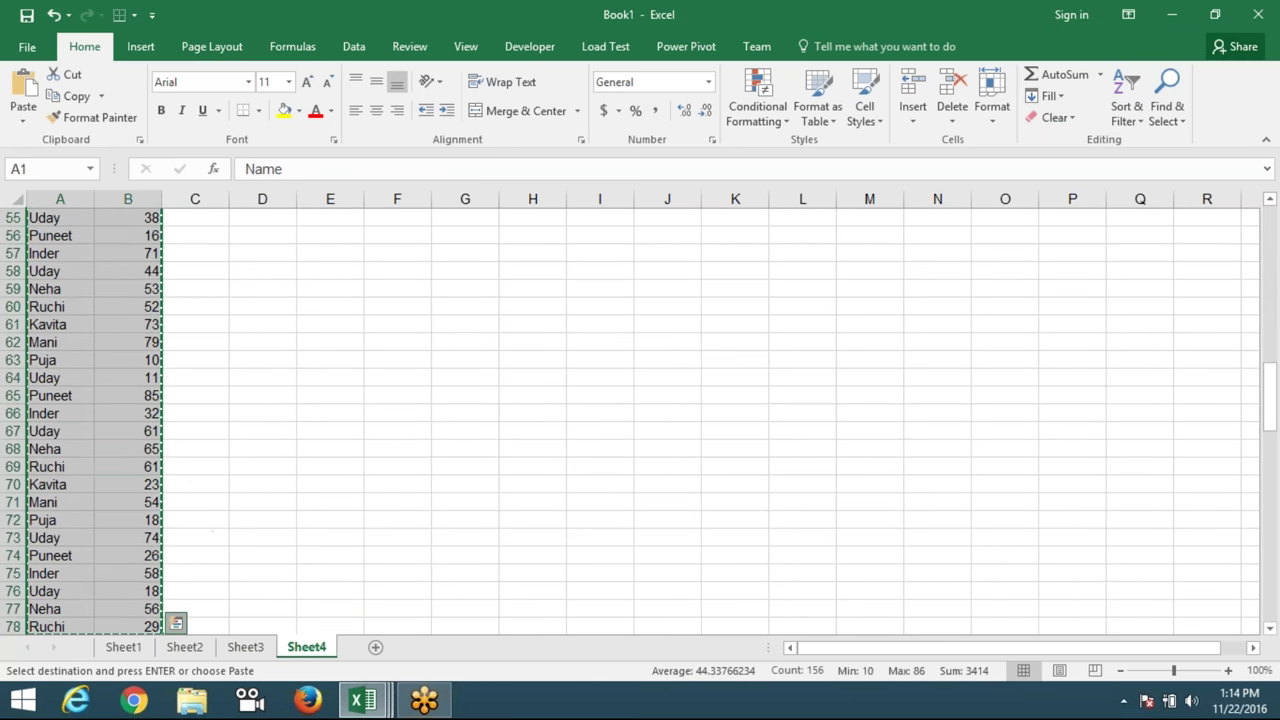
key(shift+F11)
key(ctrl+v)
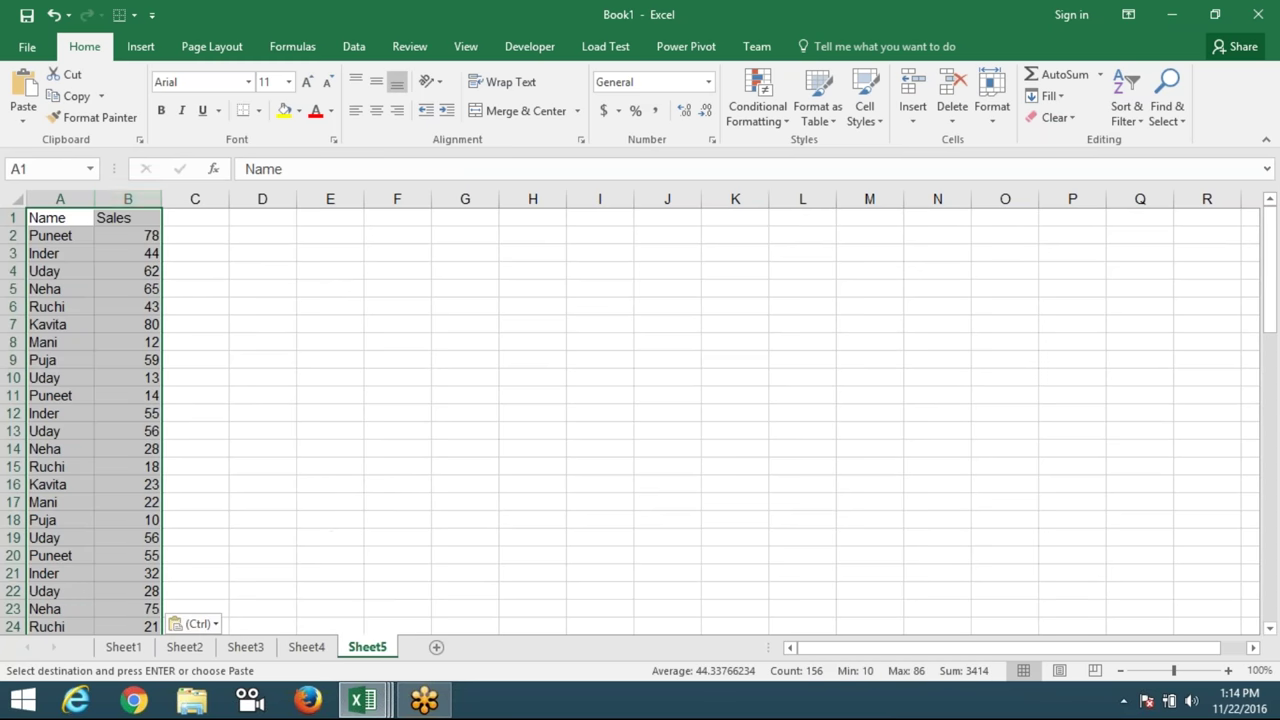
Insert a new column B headed City with Pune as the first city.
click(130, 200)
key(ctrl+shift+plus)
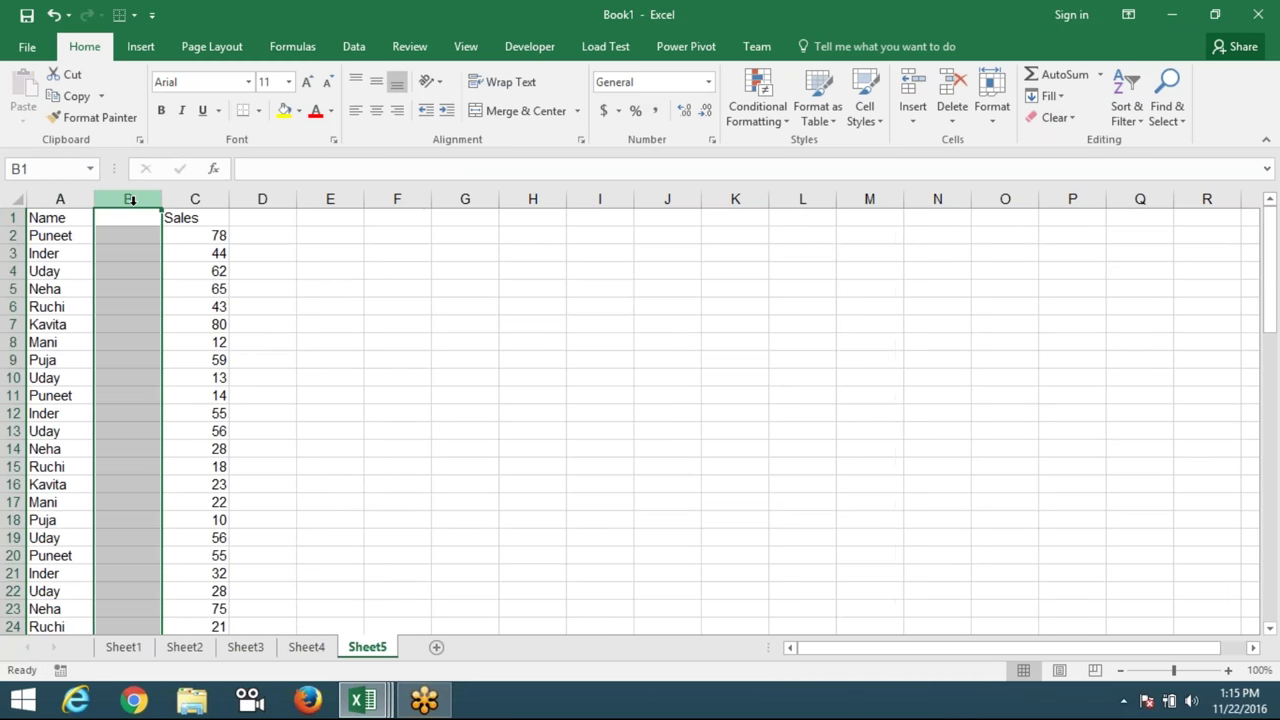
key(Up)
text(City)
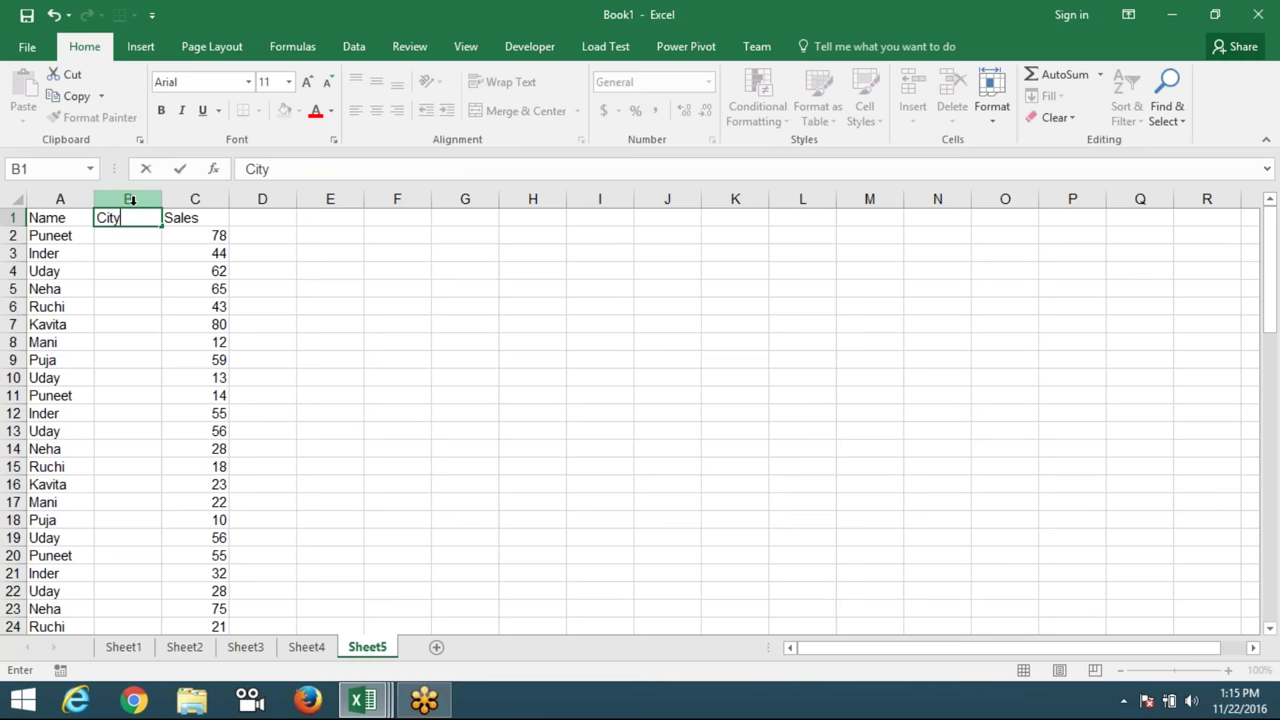
key(Return)
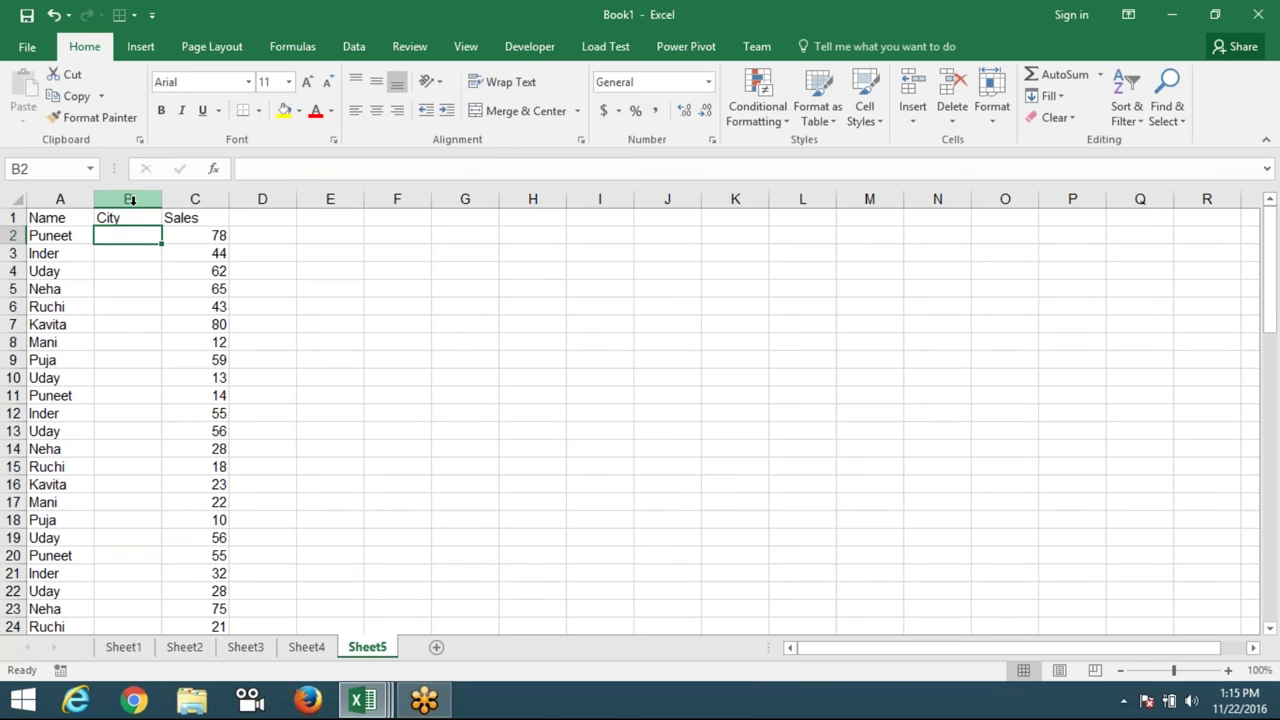
text(Pune)
key(Return)
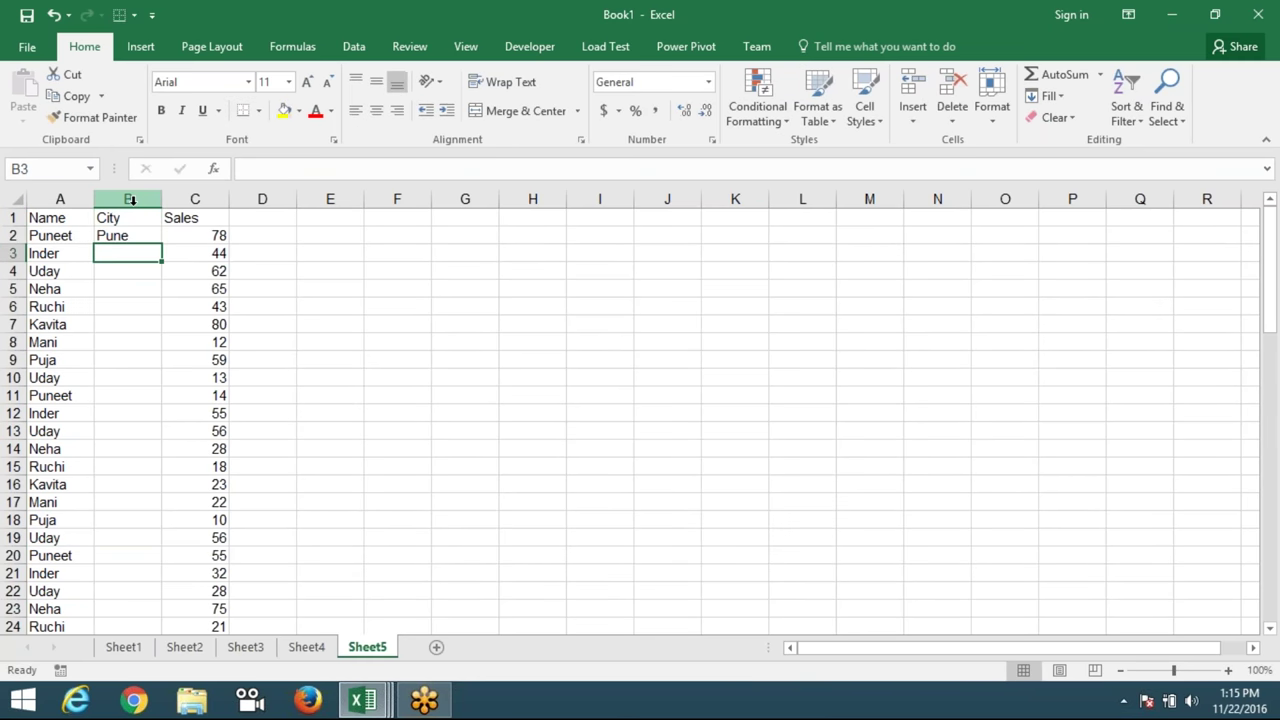
Change B2 to Noida and fill the City column down with repeating cities.
click(140, 238)
double_click(161, 244)
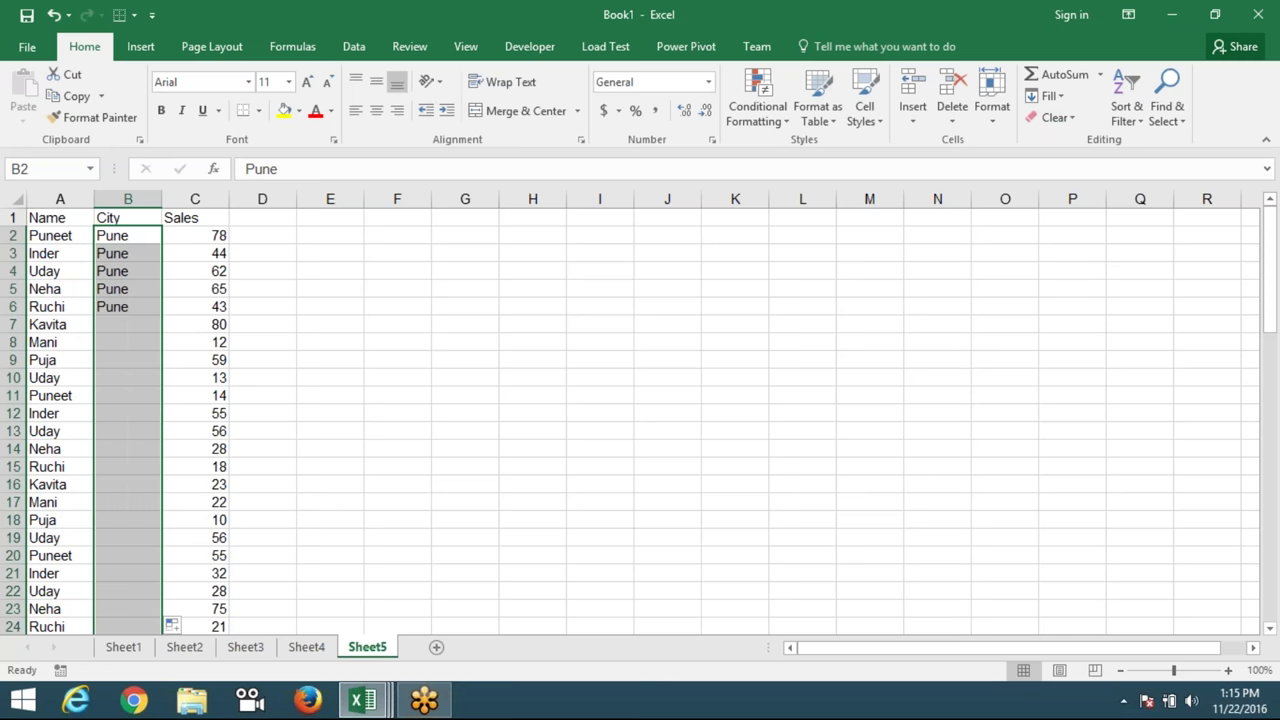
click(144, 234)
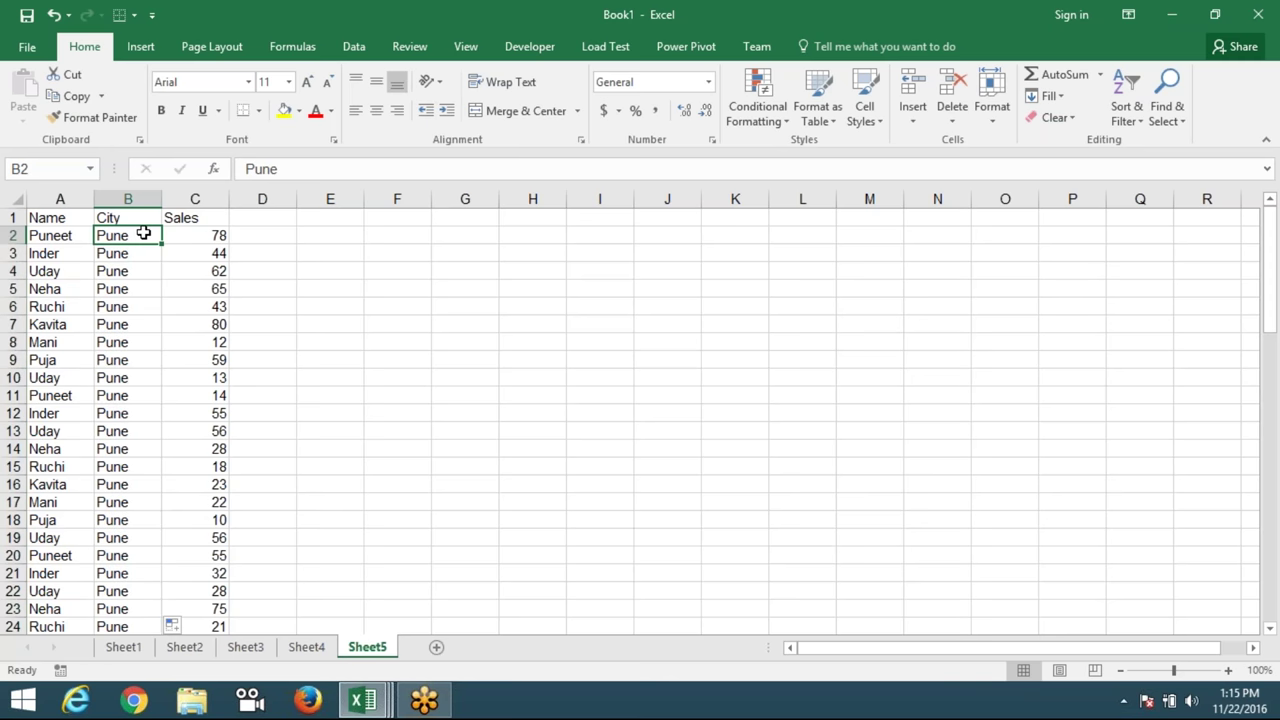
text(Noida)
key(Return)
click(153, 228)
double_click(161, 244)
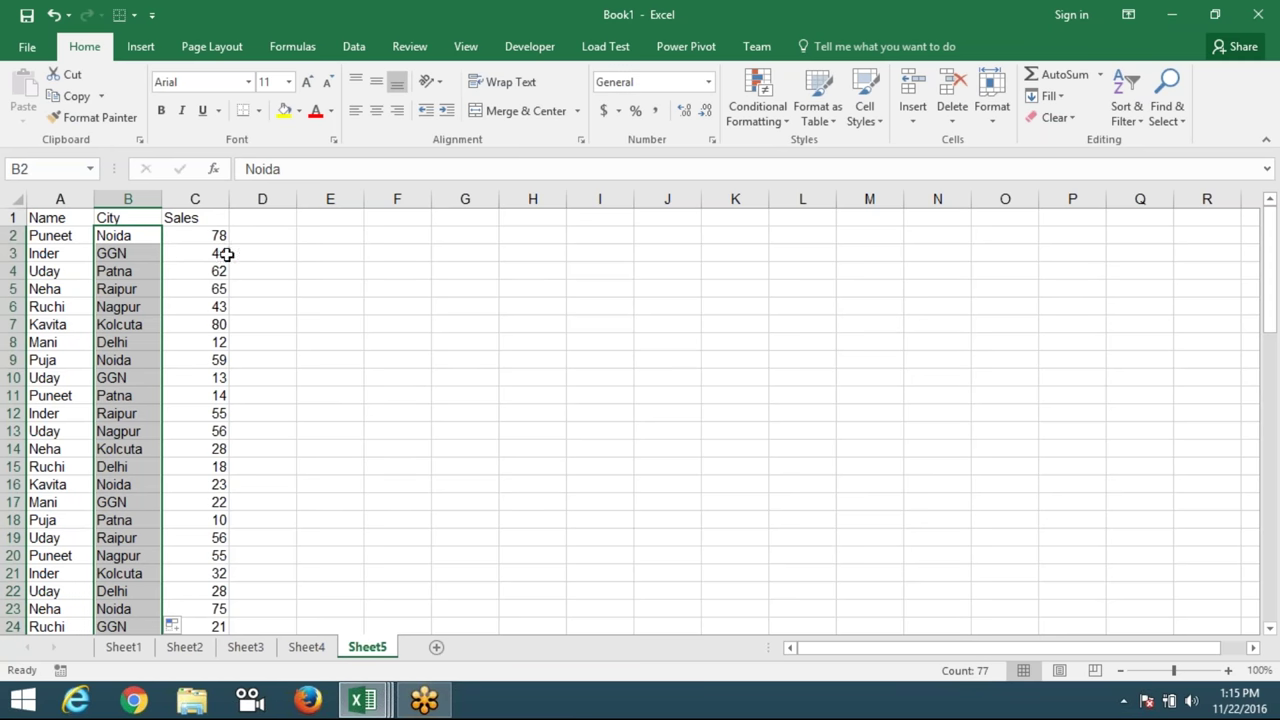
Copy the Name and City headers into F3:G3.
scroll(316, 372, down, 2)
scroll(316, 372, down, 3)
scroll(316, 372, up, 5)
drag(45, 217, 110, 217)
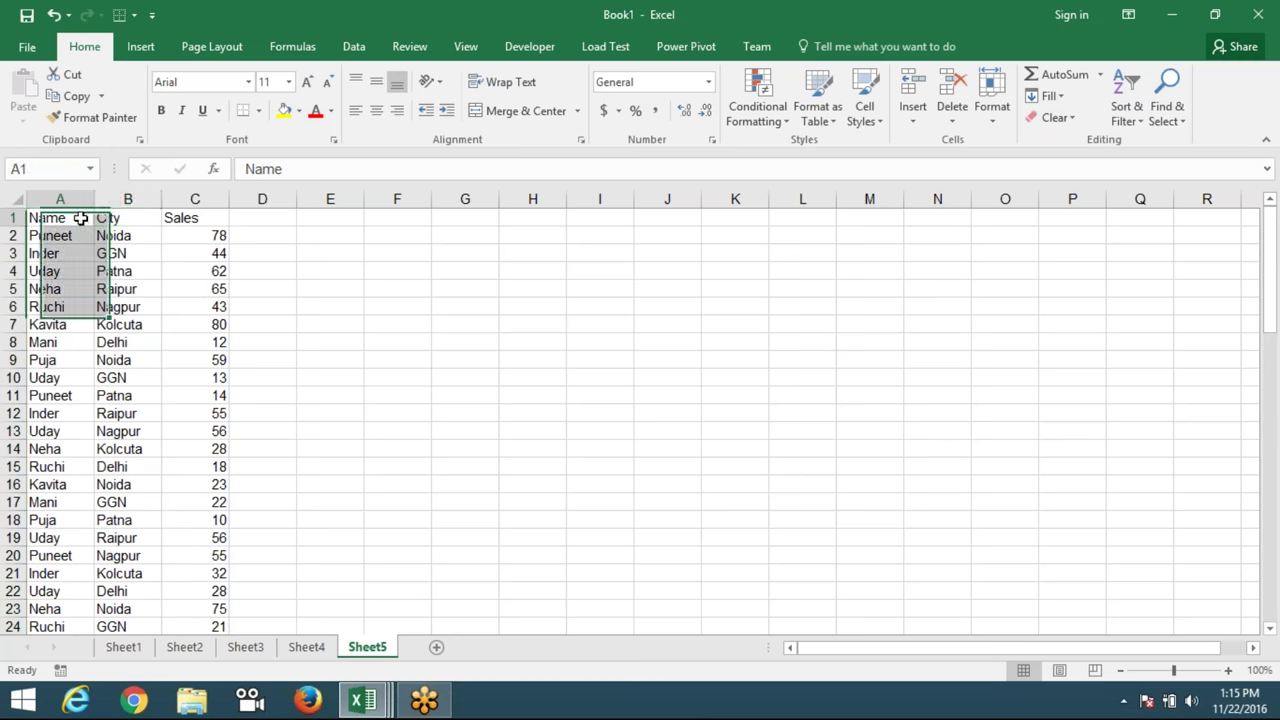
key(ctrl+c)
click(396, 253)
key(ctrl+v)
Copy Uday and Patna into F4:G4 beneath the headers.
click(385, 289)
drag(75, 271, 116, 271)
key(ctrl+c)
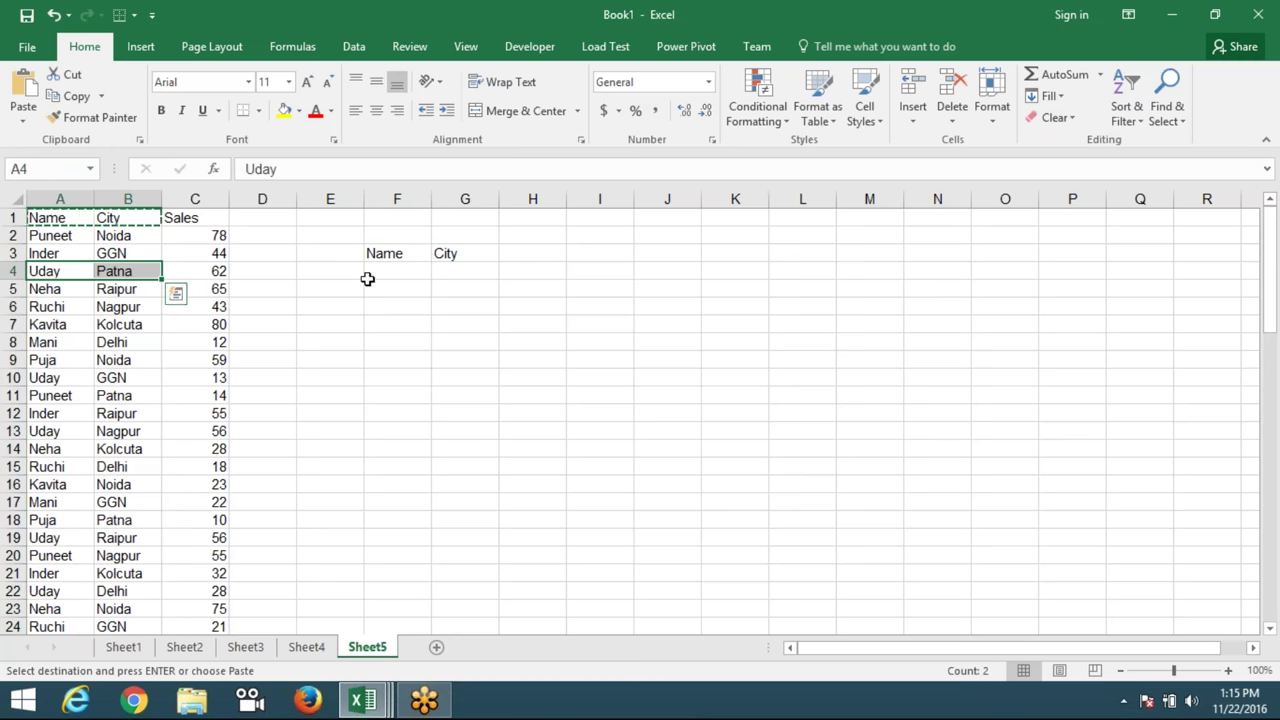
click(366, 271)
key(ctrl+v)
click(517, 269)
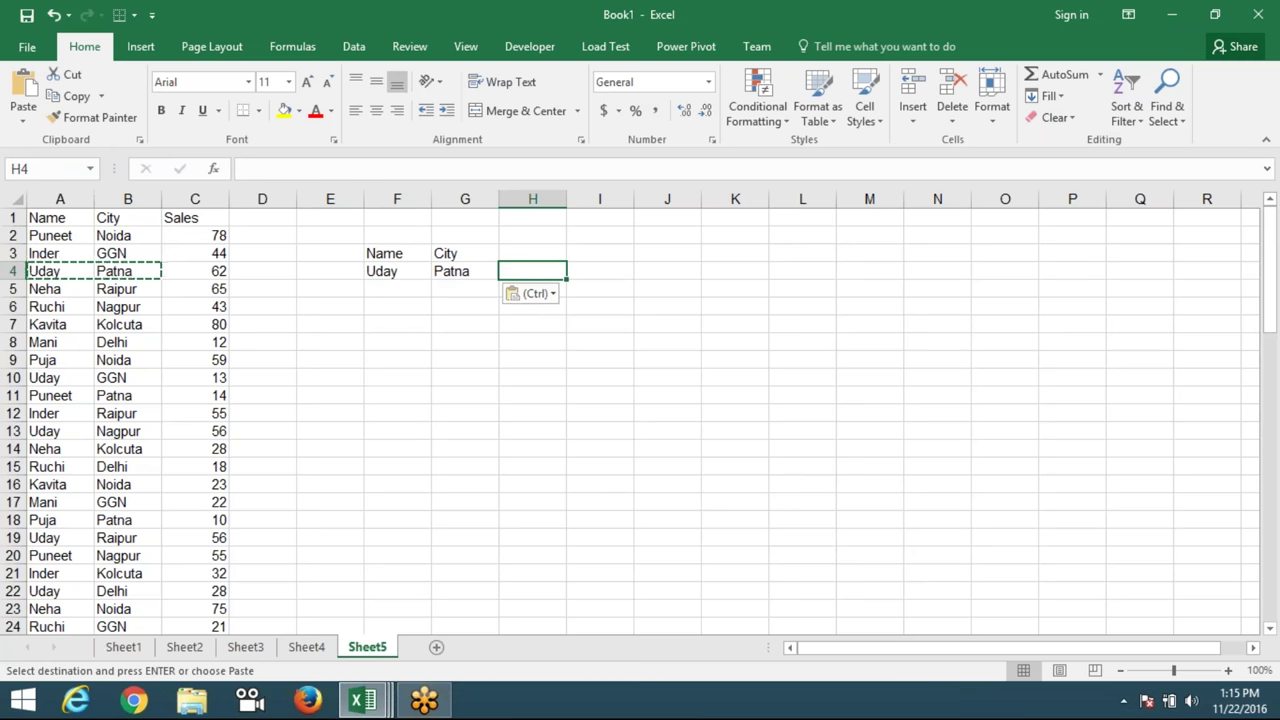
key(Escape)
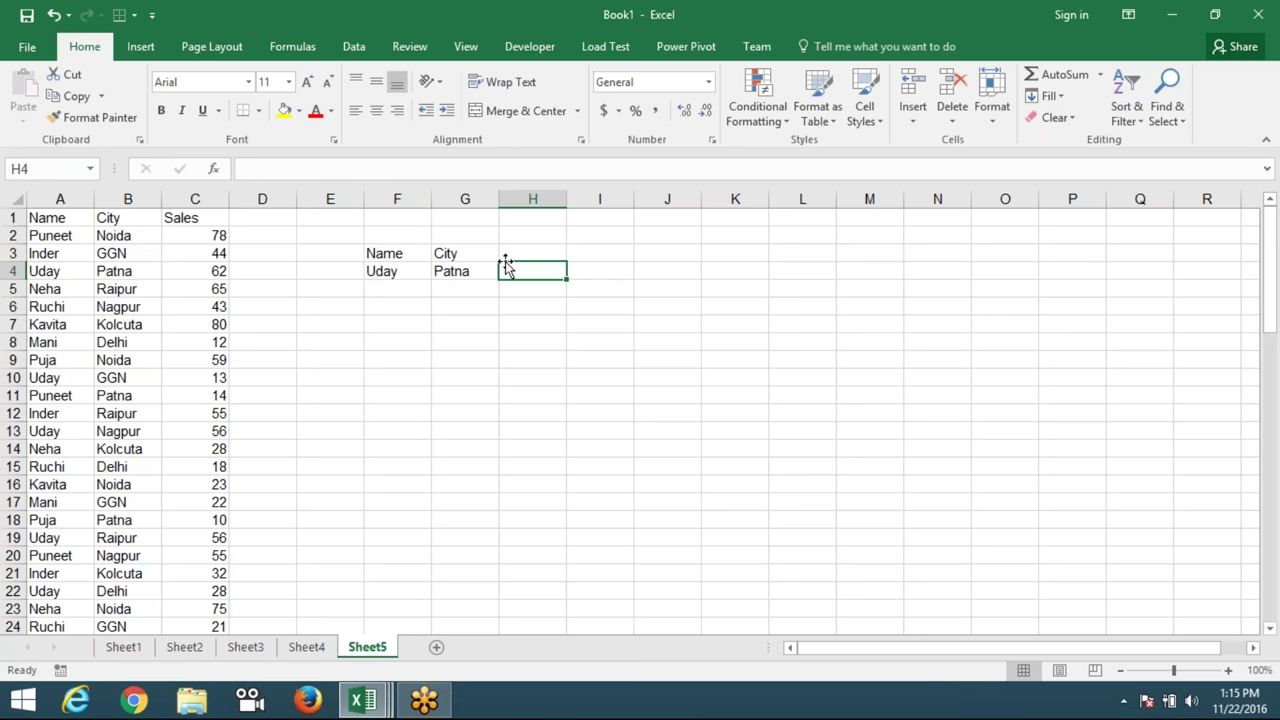
Enter the heading Max in H3.
click(532, 253)
text(MX)
key(BackSpace)
text(ax)
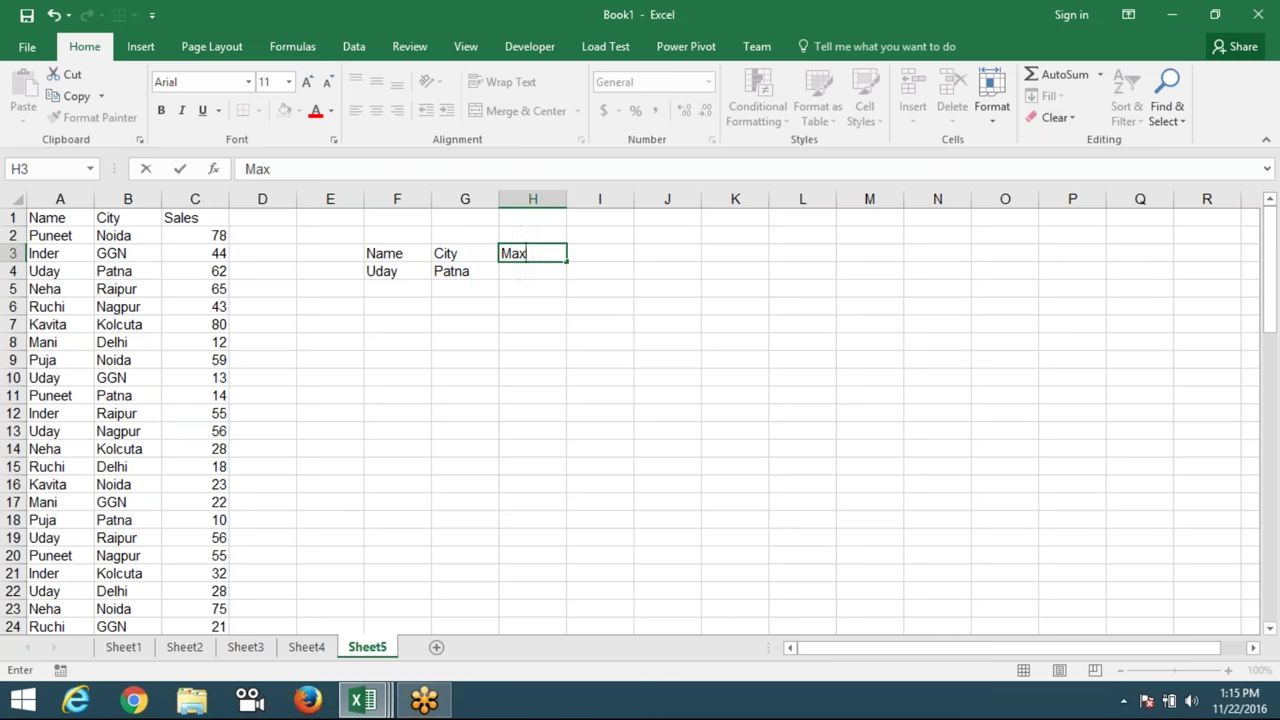
key(ctrl+Return)
key(Return)
Start H4's formula as =MAX(IF(A2:A78=F4, matching names against Uday.
text(=)
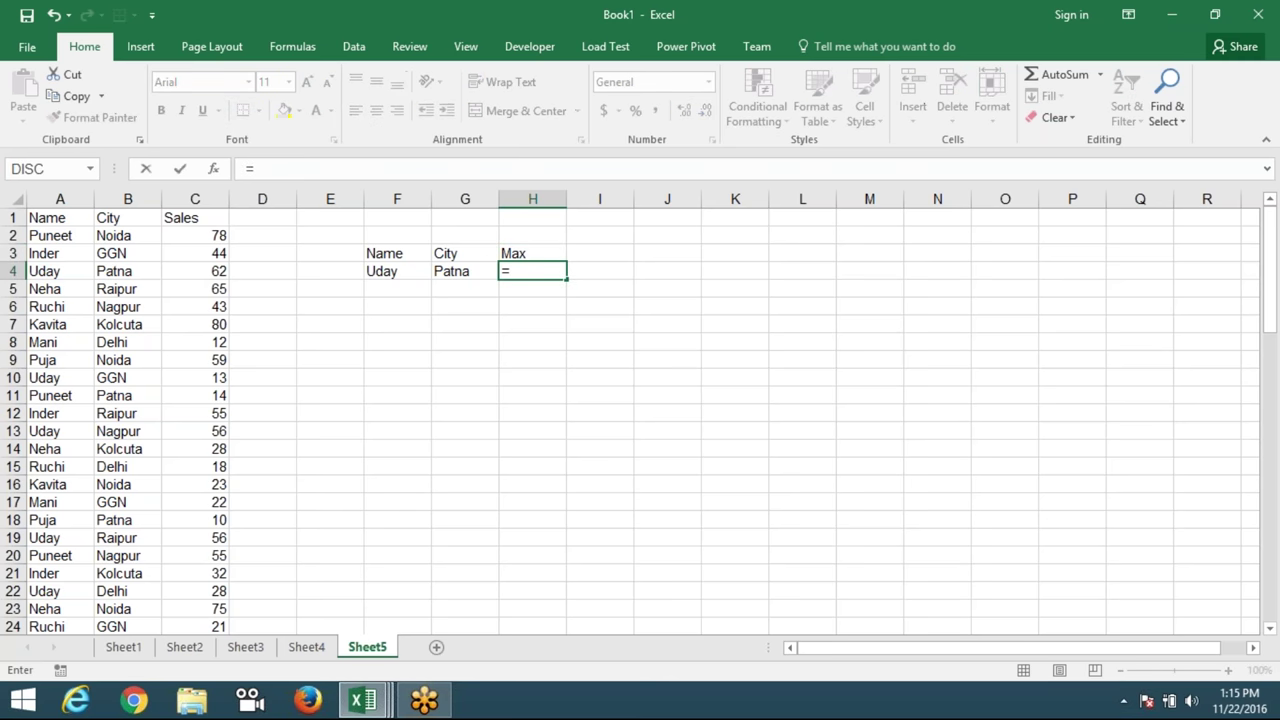
text(av)
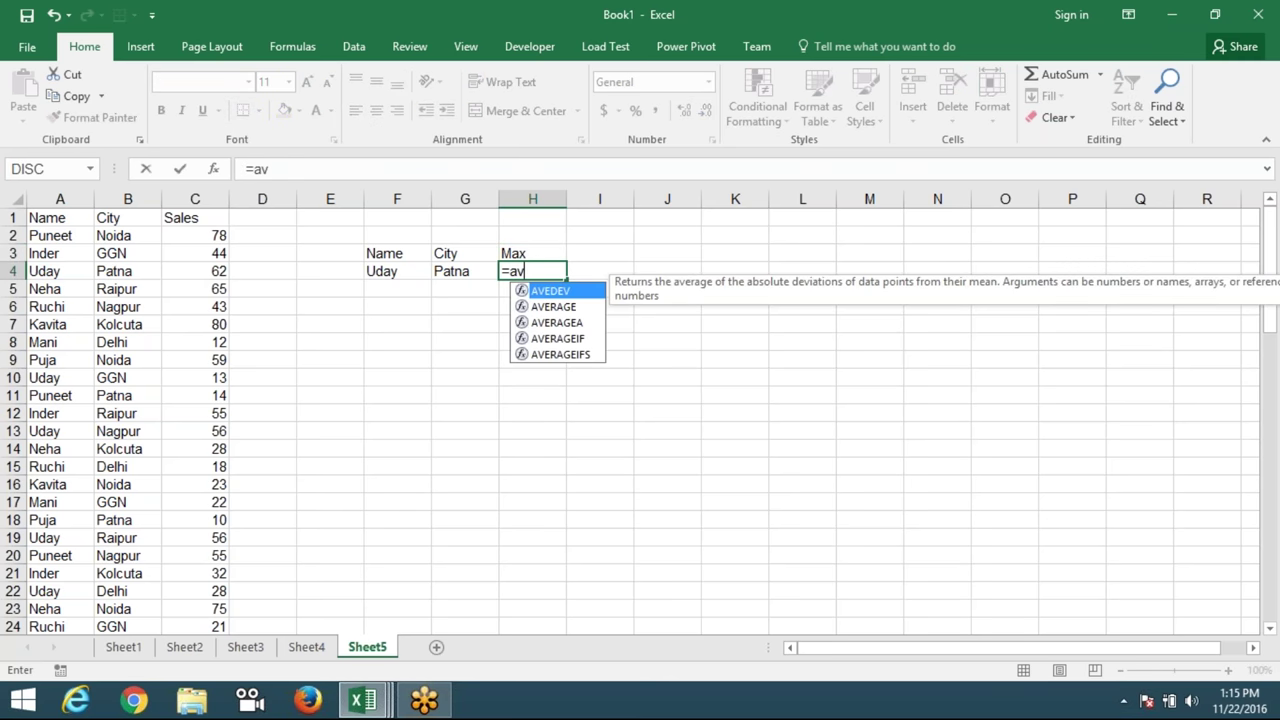
key(BackSpace)
key(BackSpace)
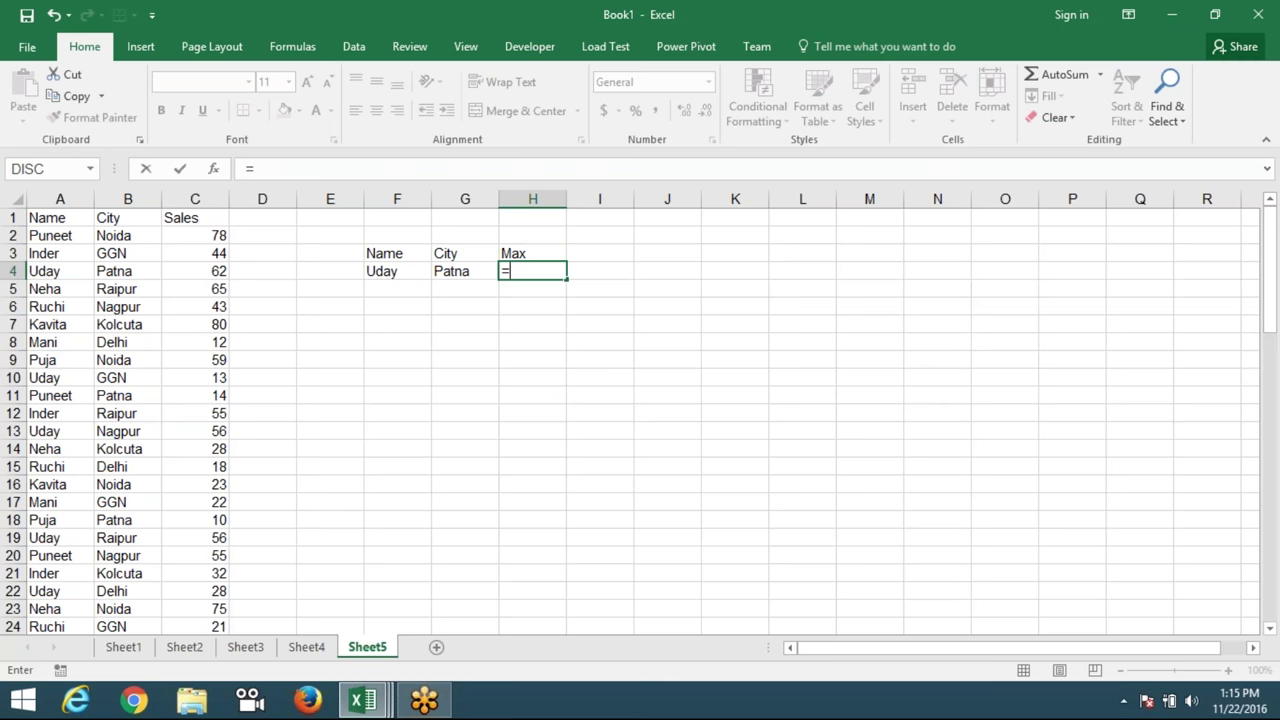
text(max)
key(Tab)
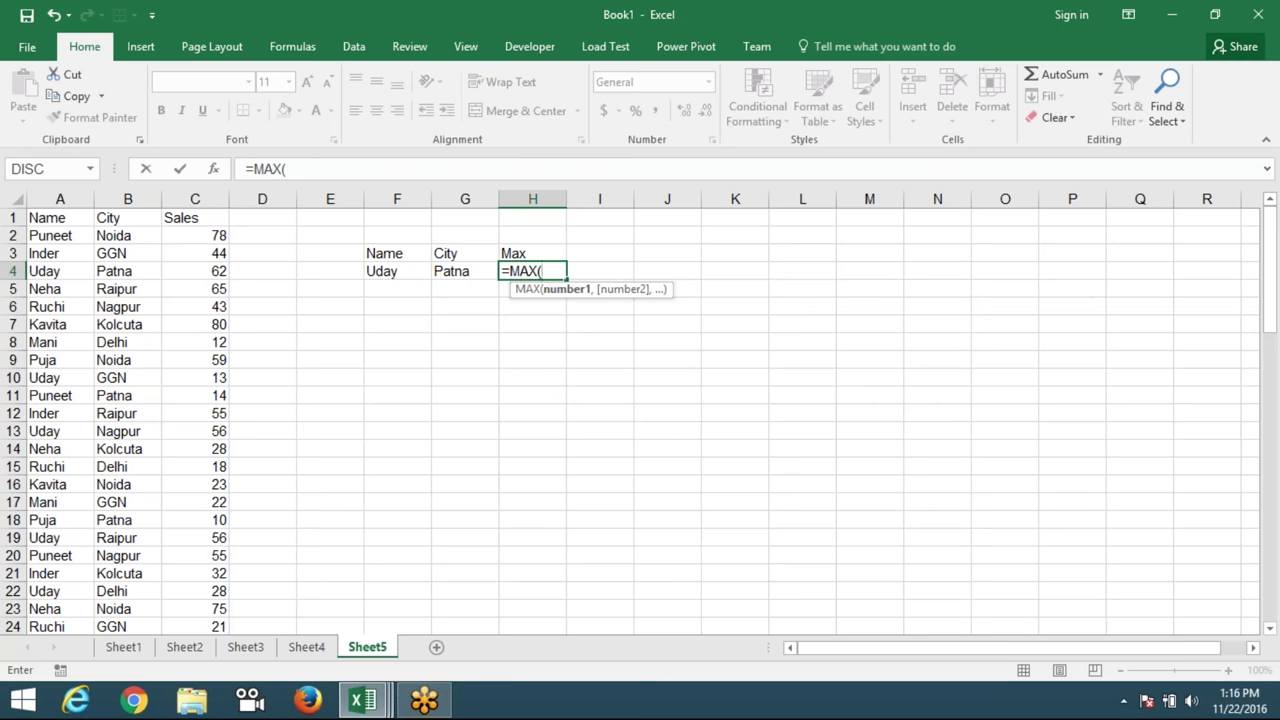
text(if)
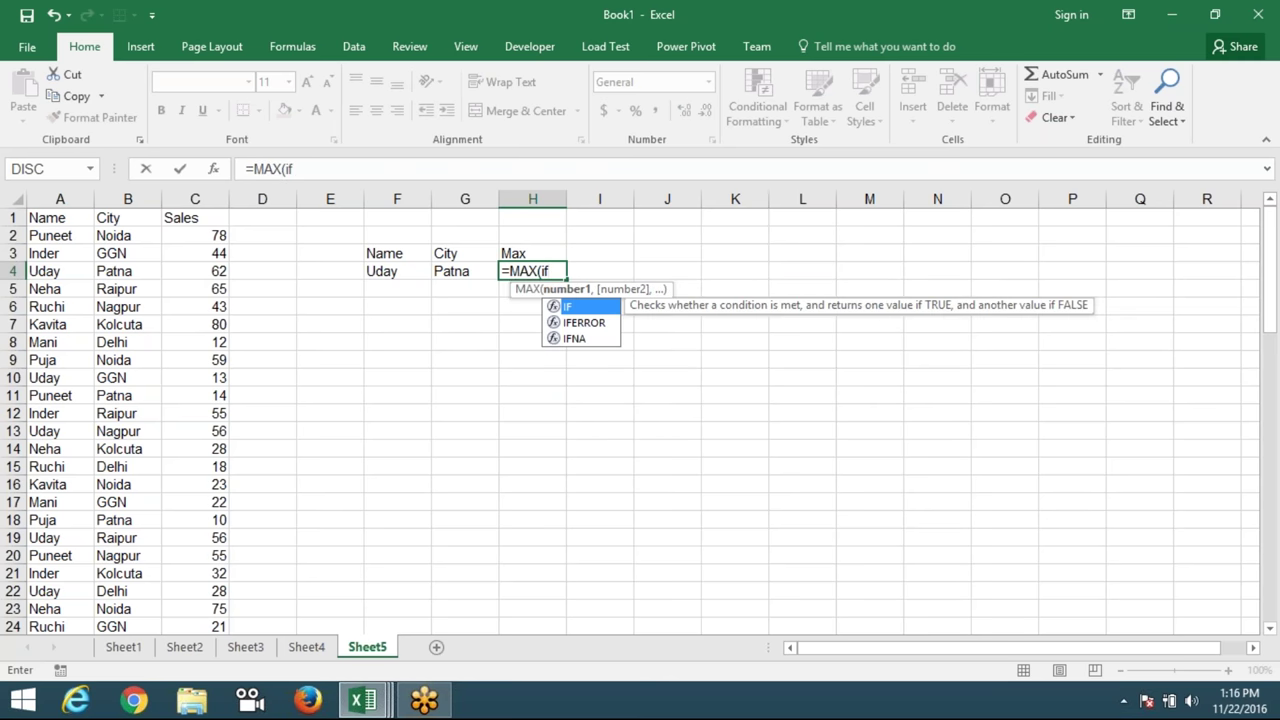
key(Tab)
key(Left)
key(Left)
key(Left)
key(Left)
key(Left)
key(Up)
key(Up)
key(ctrl+shift+Down)
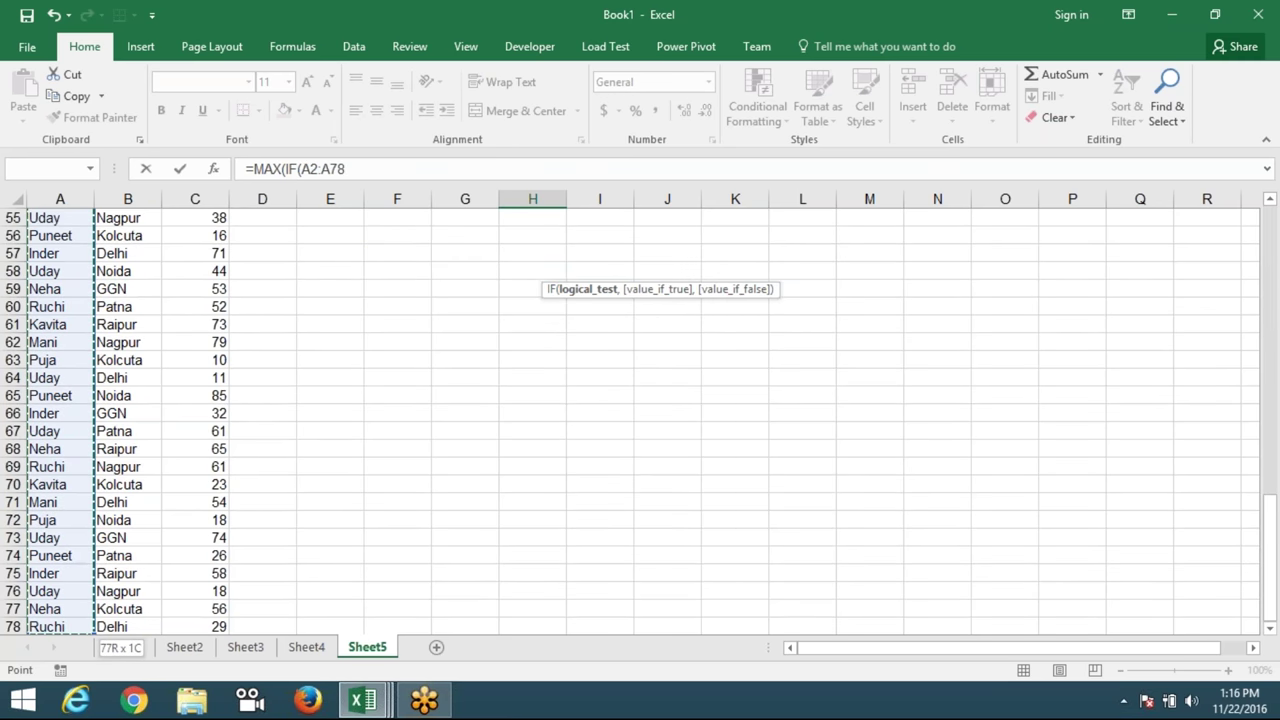
text(=)
key(Left)
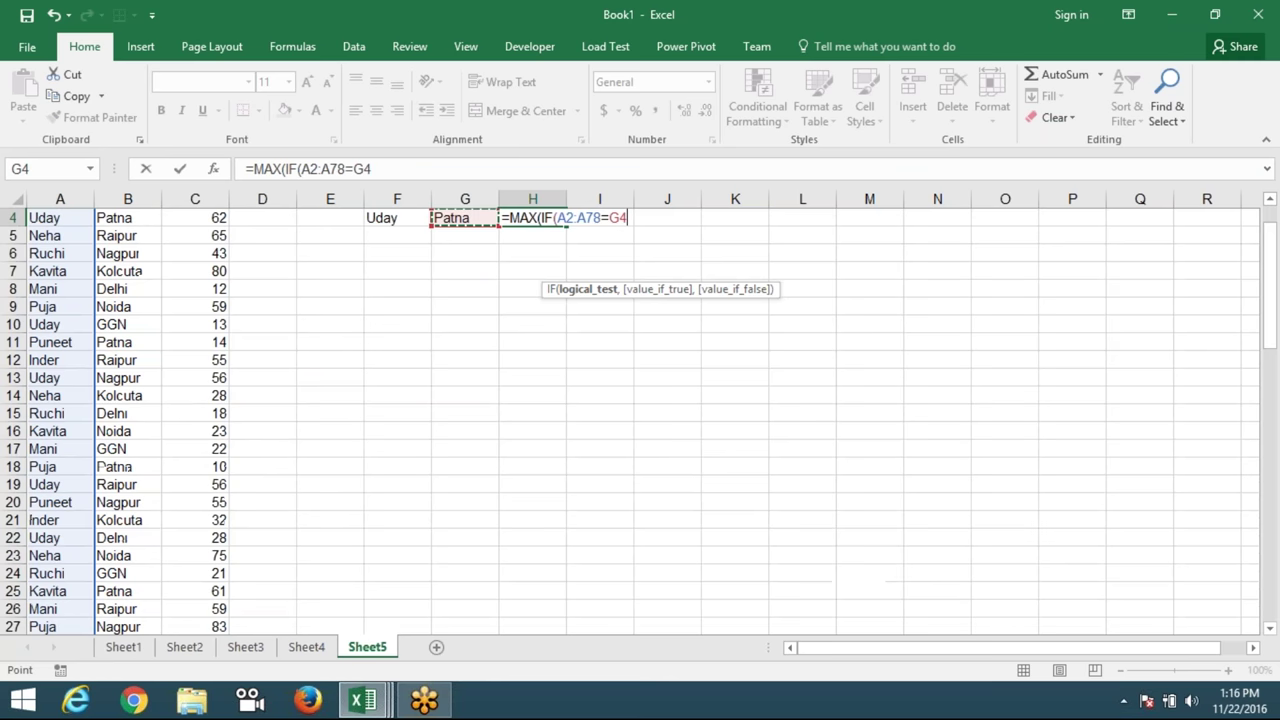
key(Left)
text(,)
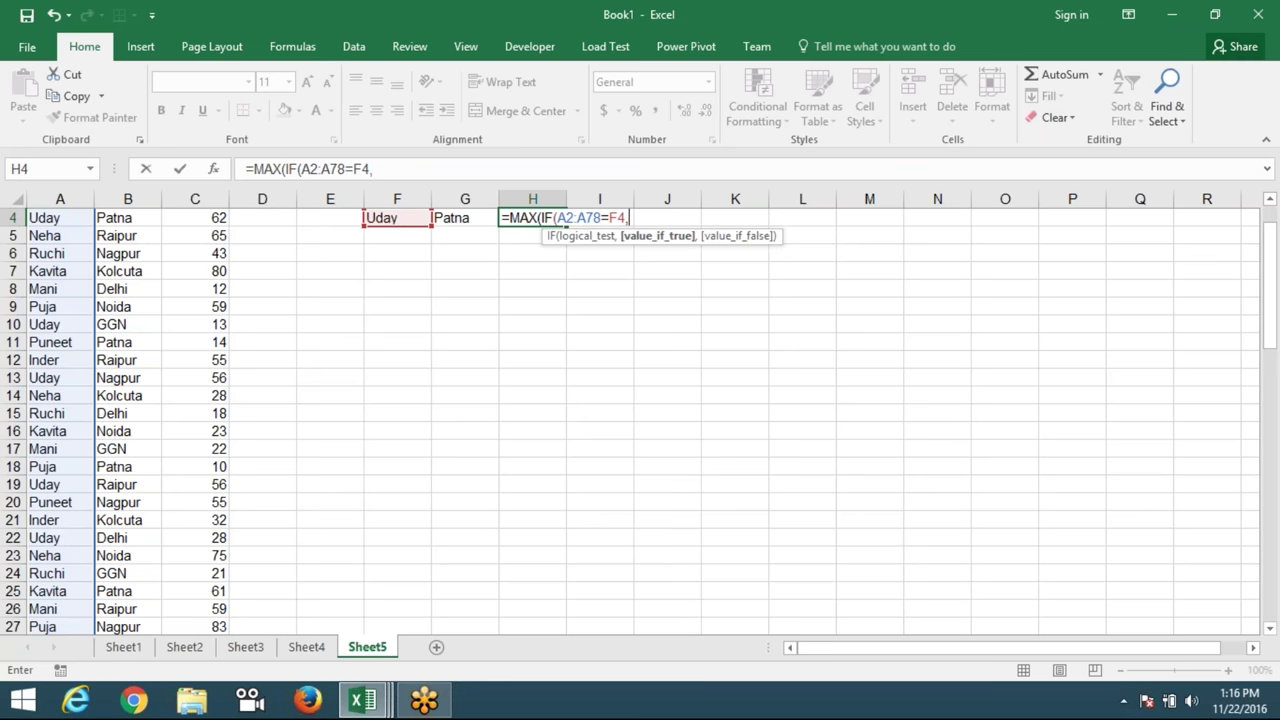
Add the nested condition IF(B2:B78=G4, matching cities against Patna.
text(if)
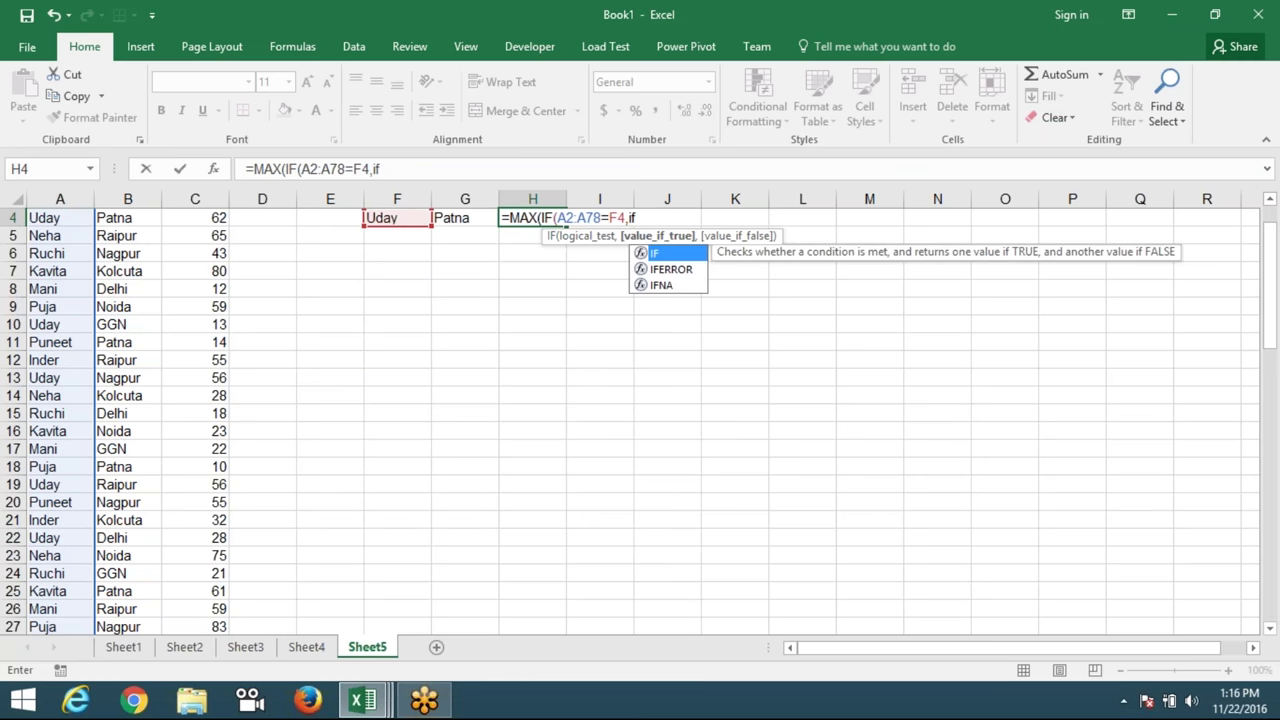
key(Tab)
click(465, 217)
key(Left)
key(Left)
key(Left)
key(Left)
key(Left)
key(Left)
key(ctrl+Up)
key(Right)
key(Down)
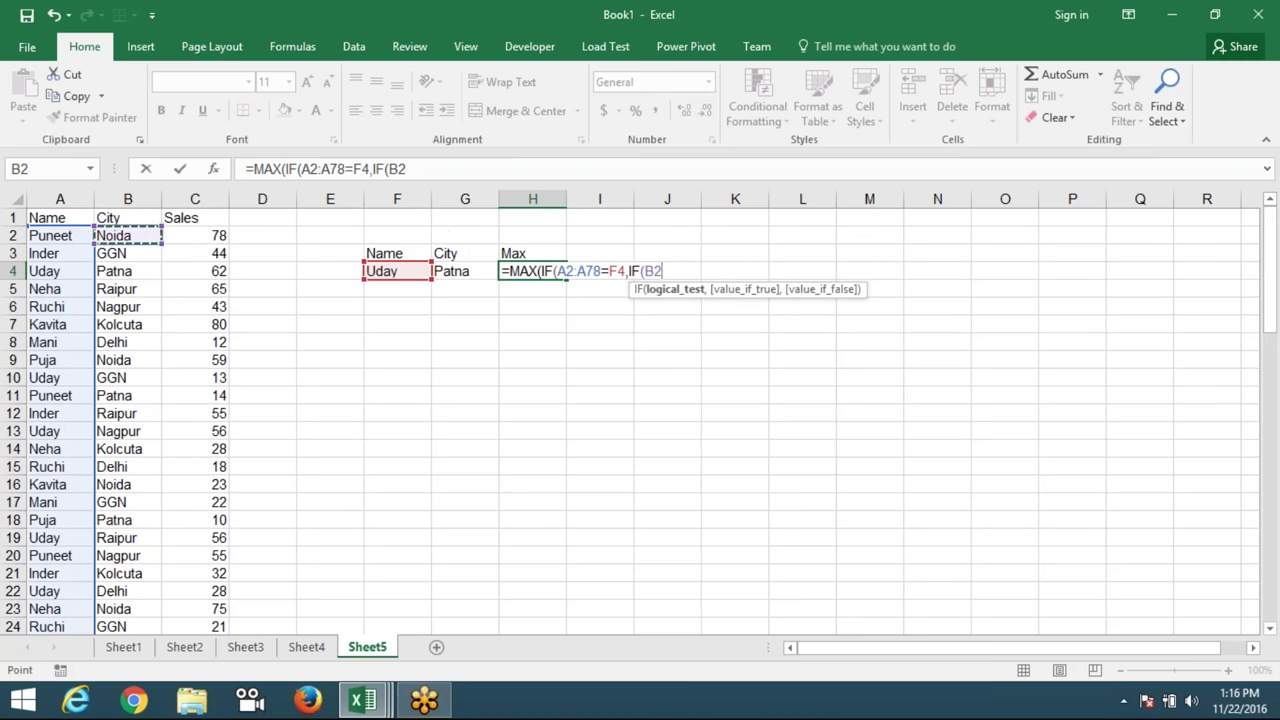
key(ctrl+shift+Down)
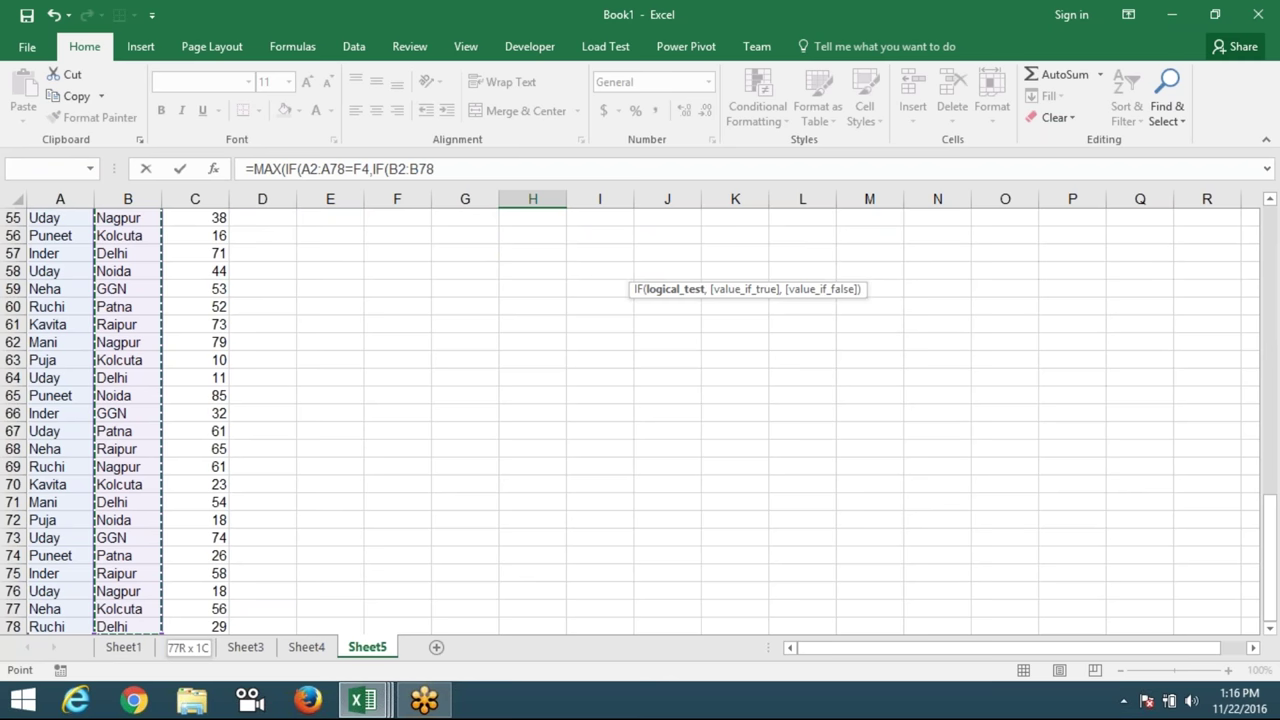
text(=)
key(Left)
key(Left)
key(Left)
key(Left)
key(Right)
key(Right)
key(Right)
text(,)
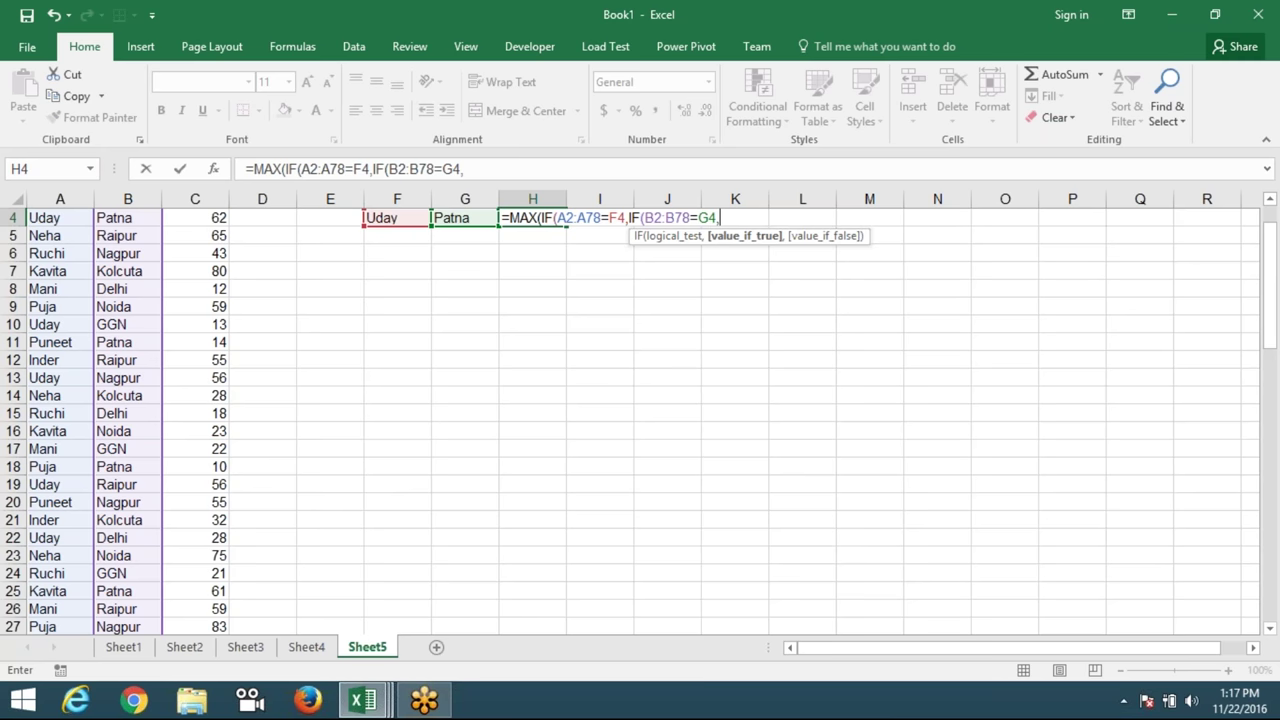
Use C2:C78 as the Sales result range and enter it as an array formula.
click(220, 271)
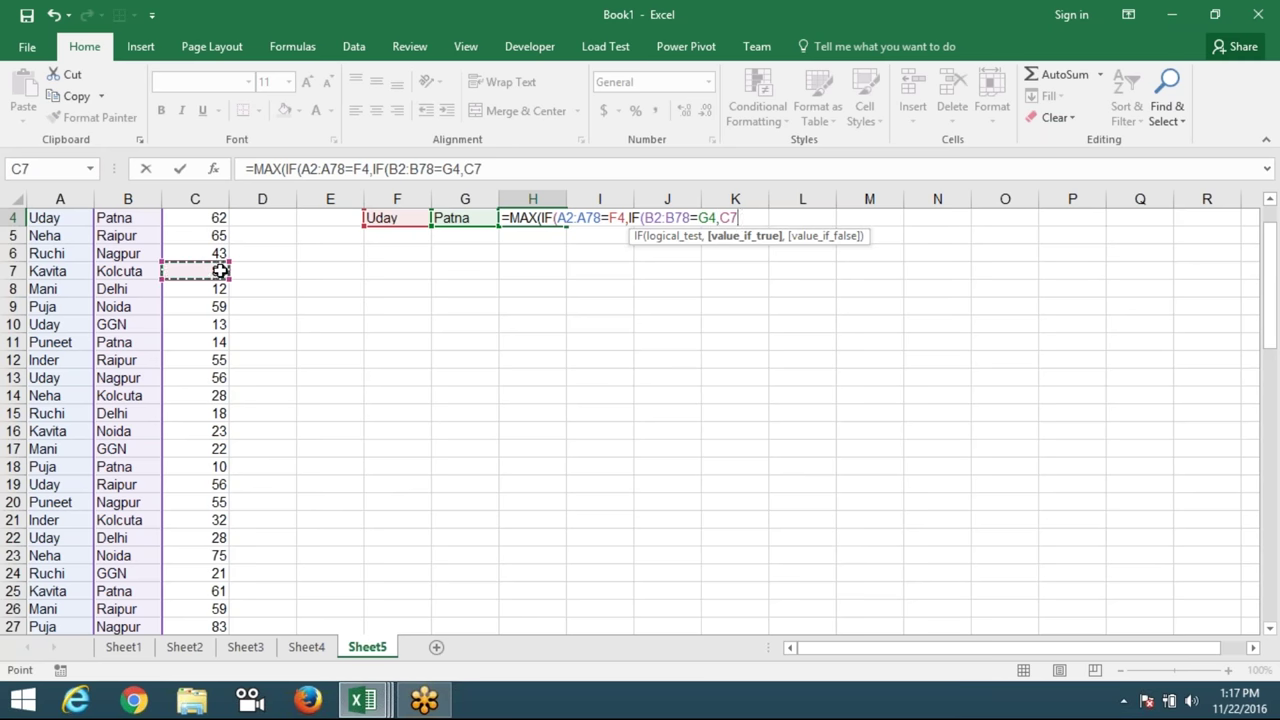
key(ctrl+Up)
key(Down)
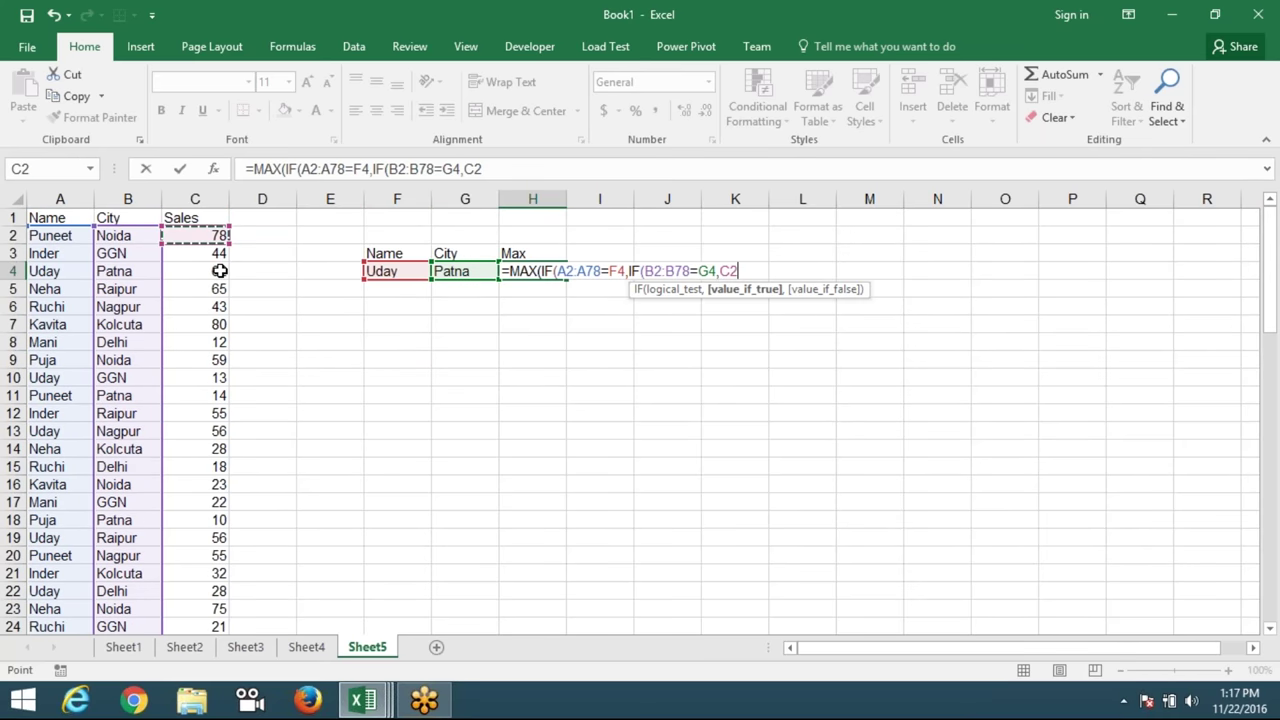
key(ctrl+shift+Down)
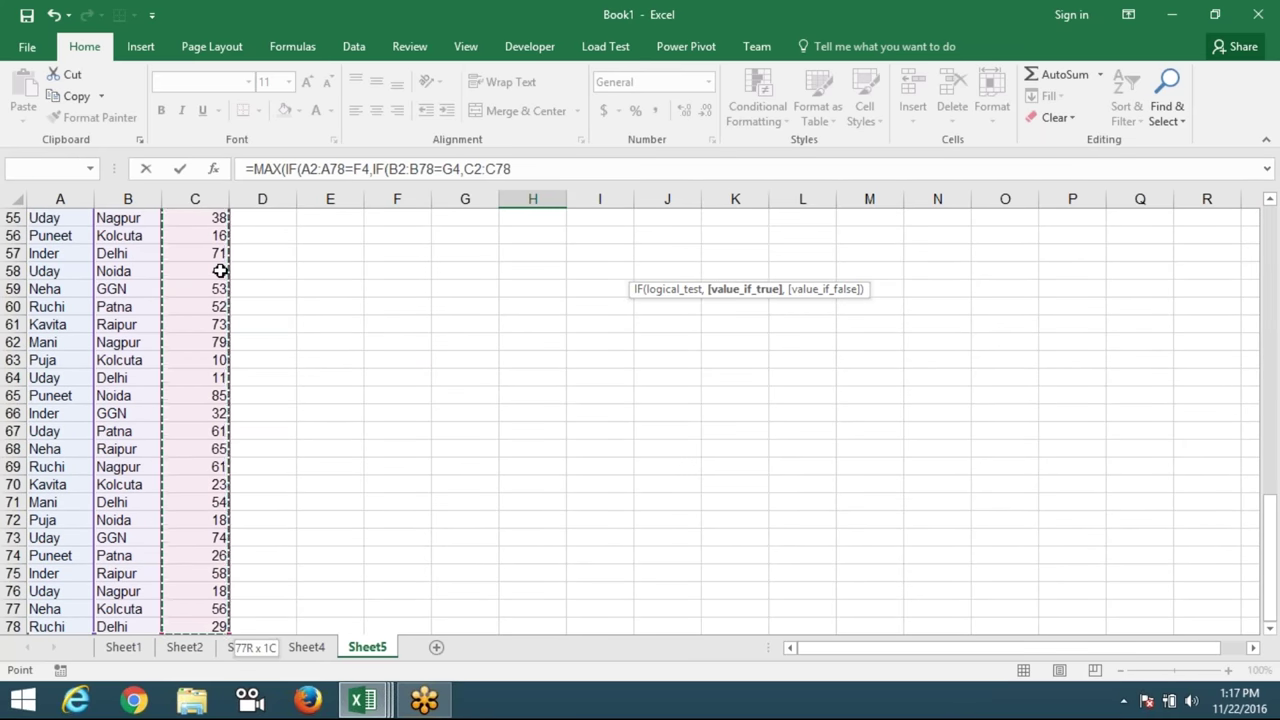
key(ctrl+shift+Return)
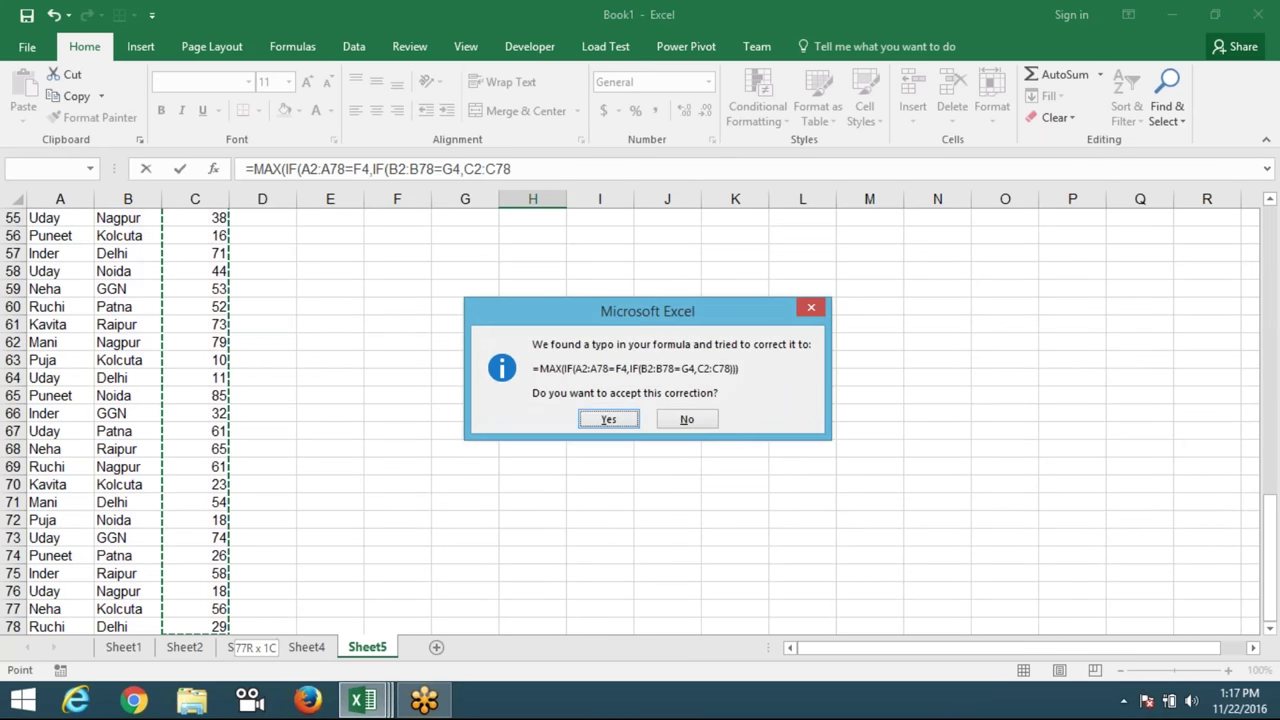
Accept the added closing brackets so H4 holds {=MAX(IF(A2:A78=F4,IF(B2:B78=G4,C2:C78)))}, returning 82.
key(Return)
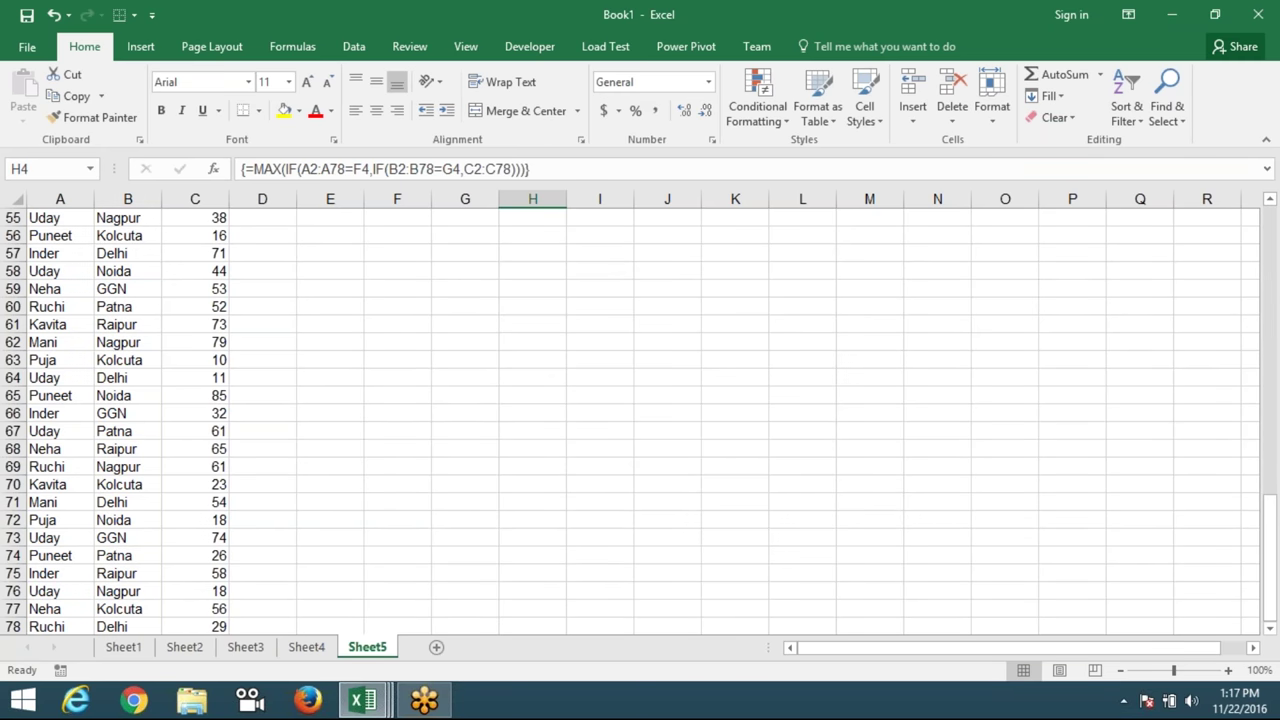
scroll(354, 318, up, 8)
scroll(354, 318, up, 6)
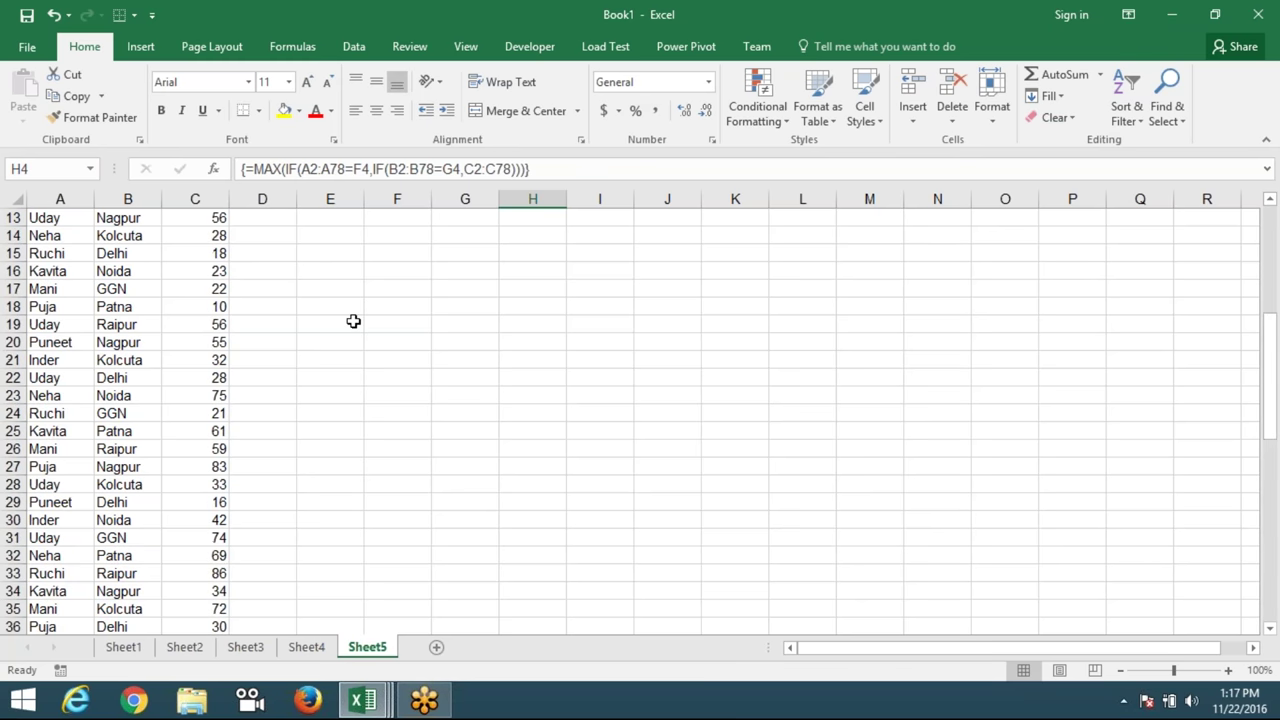
scroll(355, 316, up, 4)
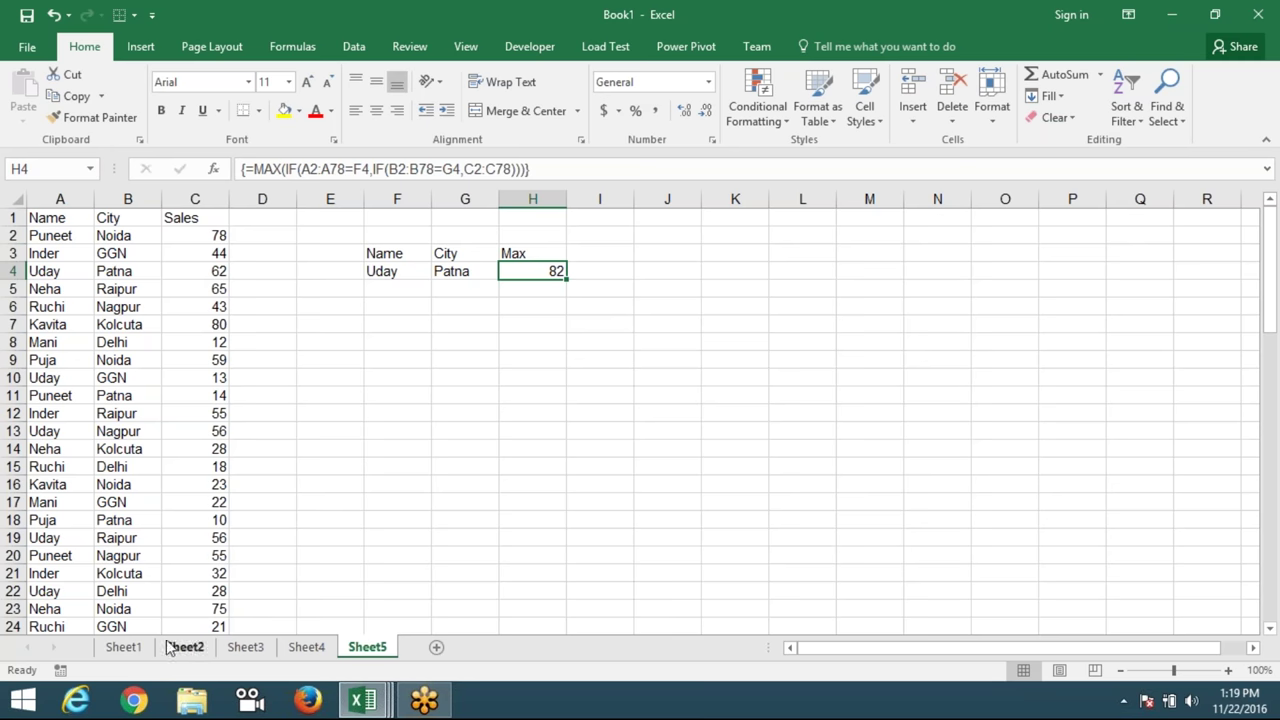
click(405, 502)
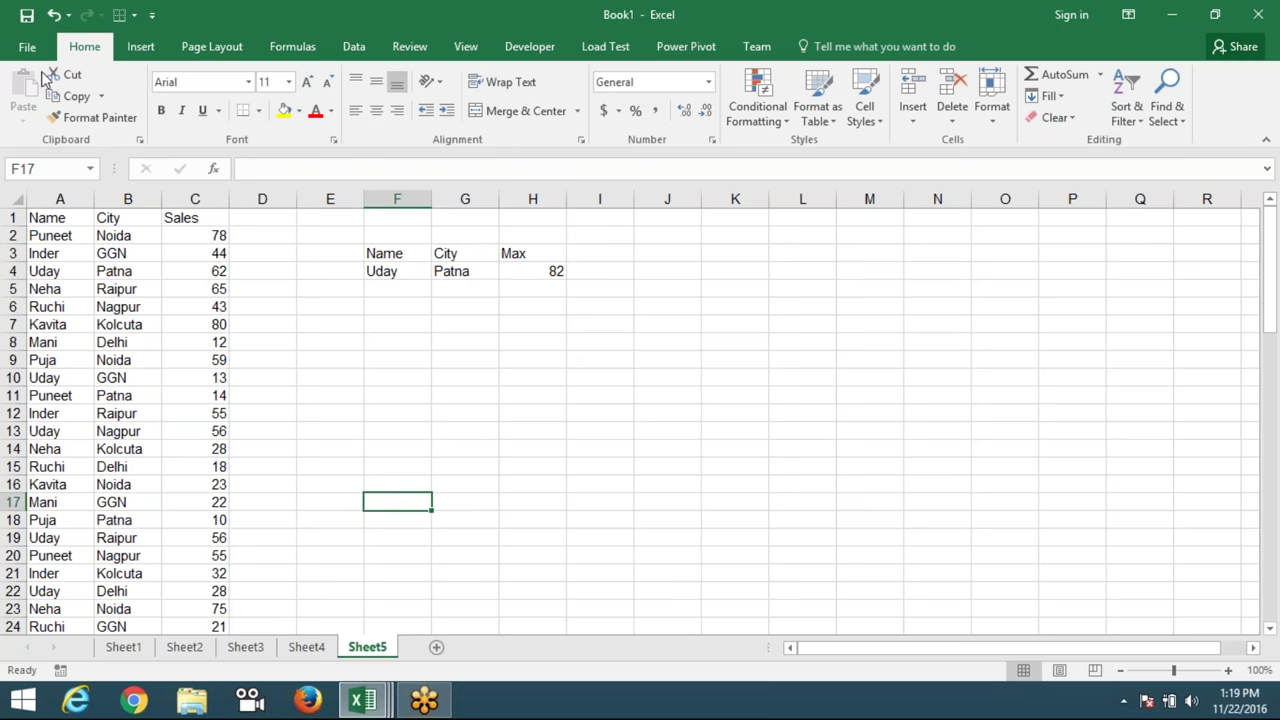
Check the Save As page, back out to Sheet5, then minimise Excel to the taskbar.
click(27, 15)
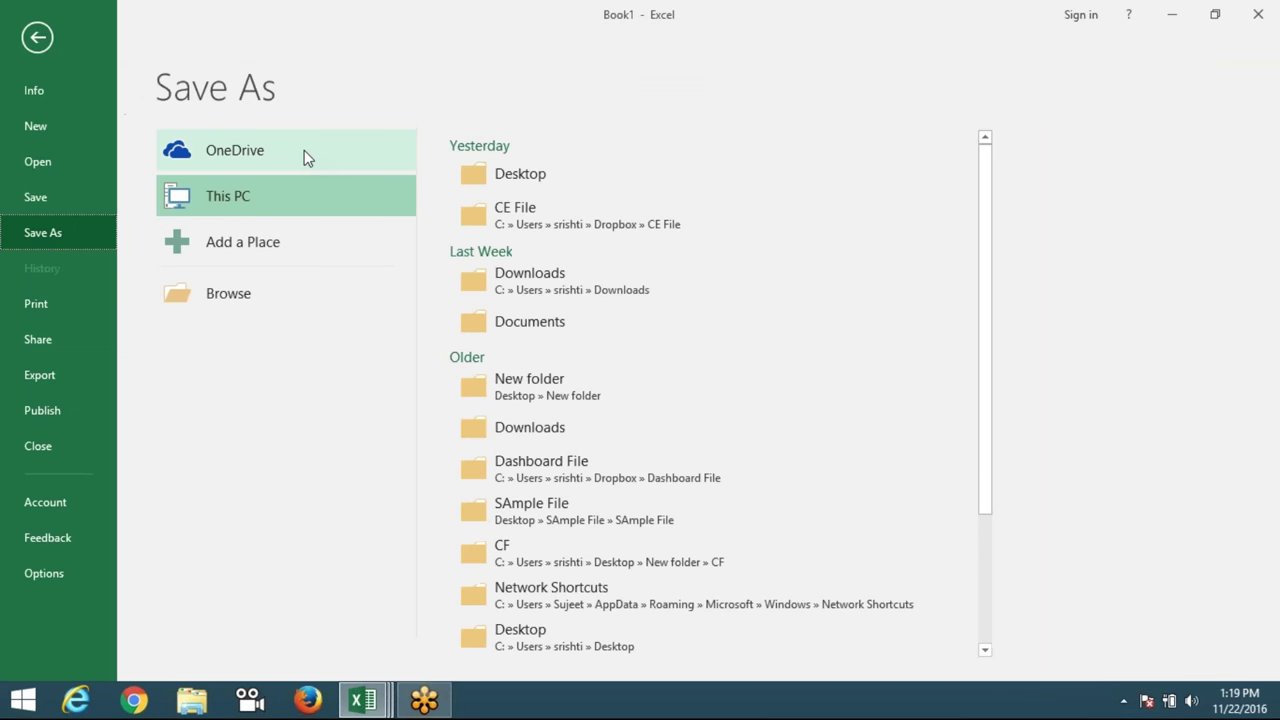
key(Escape)
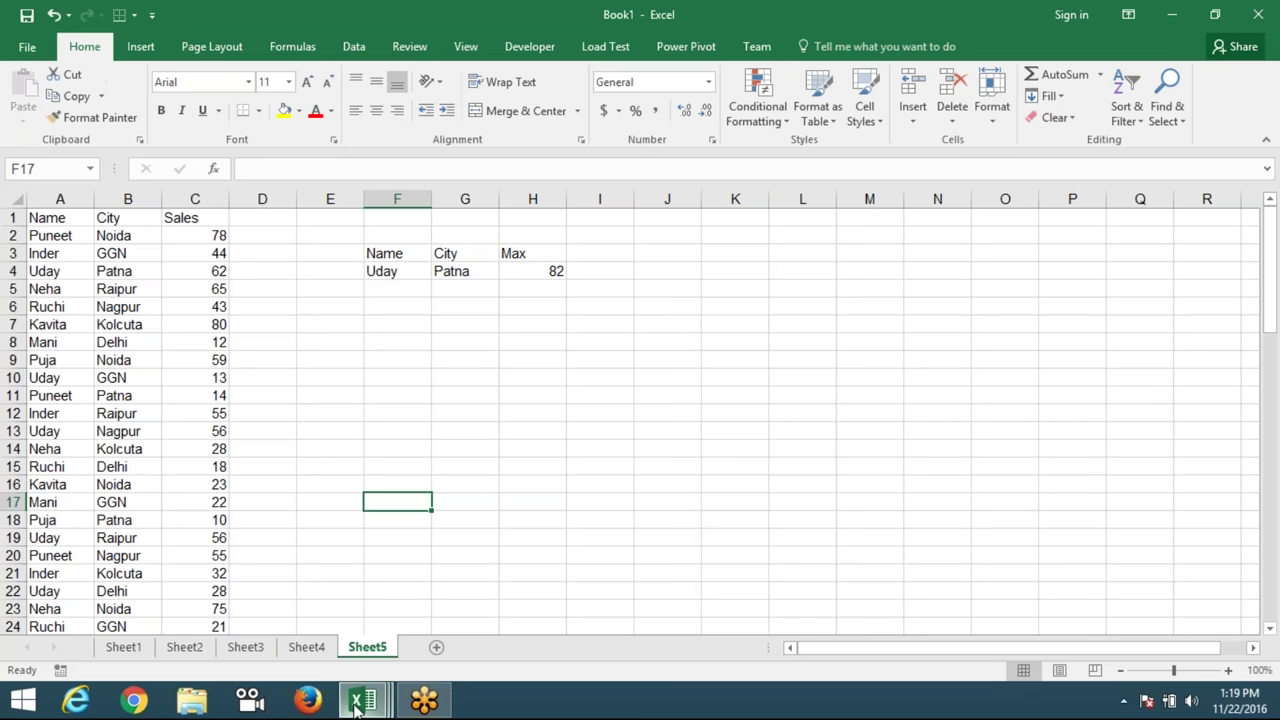
click(357, 706)
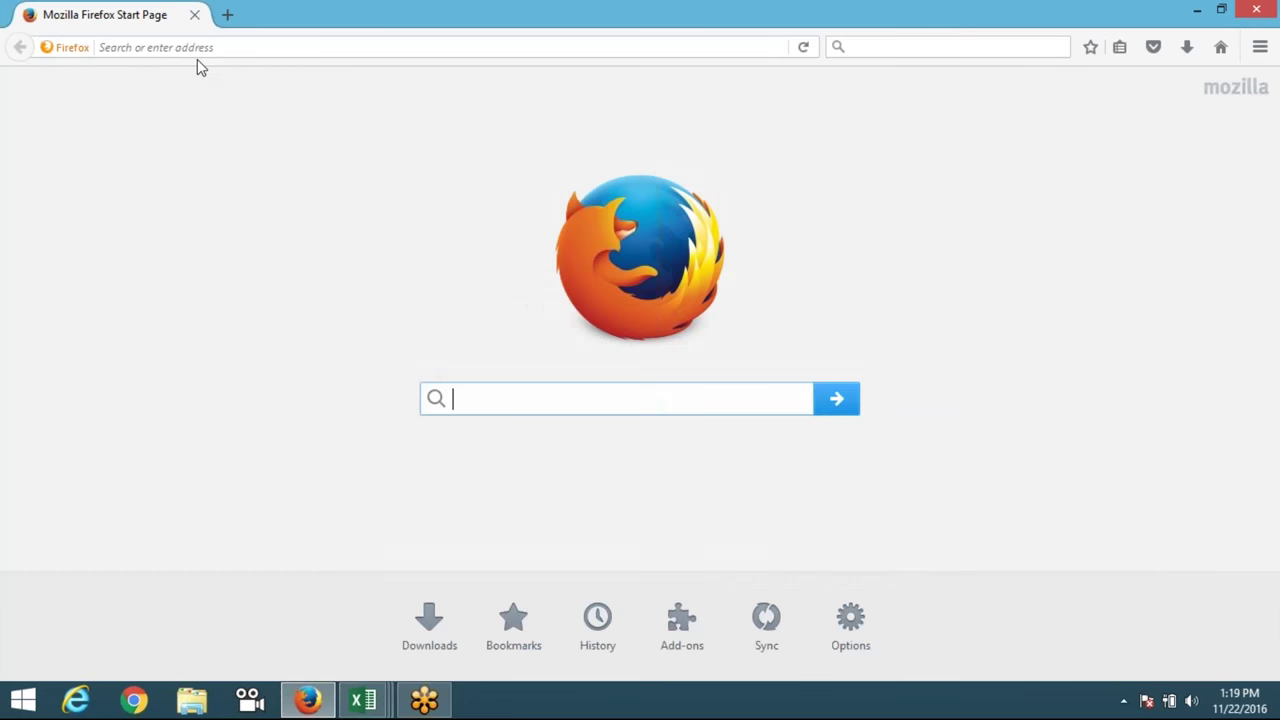
Launch Firefox and go to gmail.com via the 'gm' address-bar suggestion.
click(195, 50)
text(g)
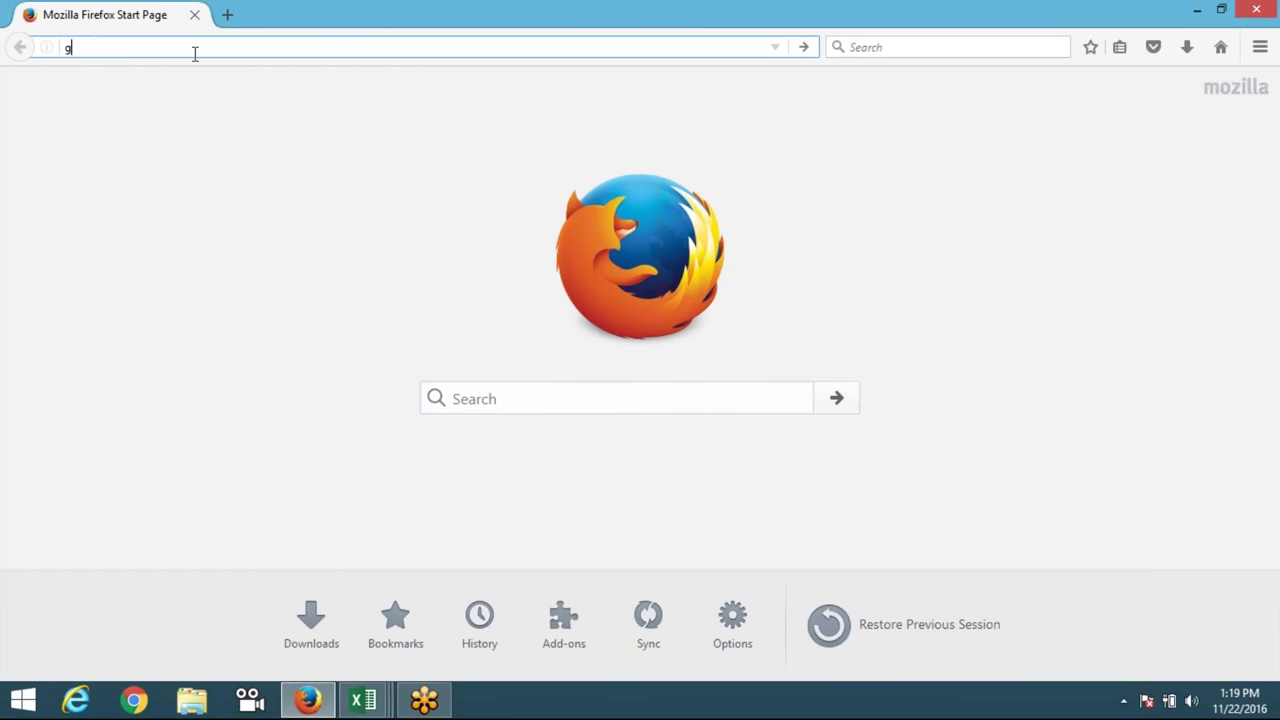
text(m)
click(212, 104)
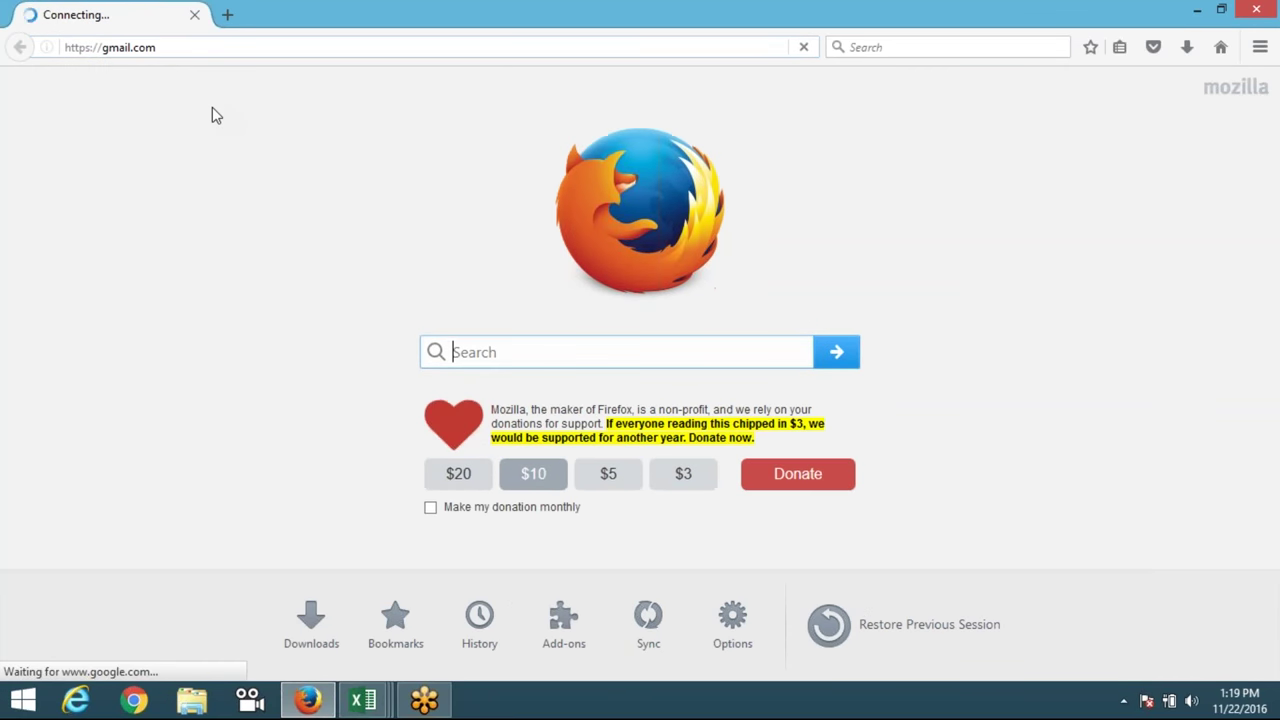